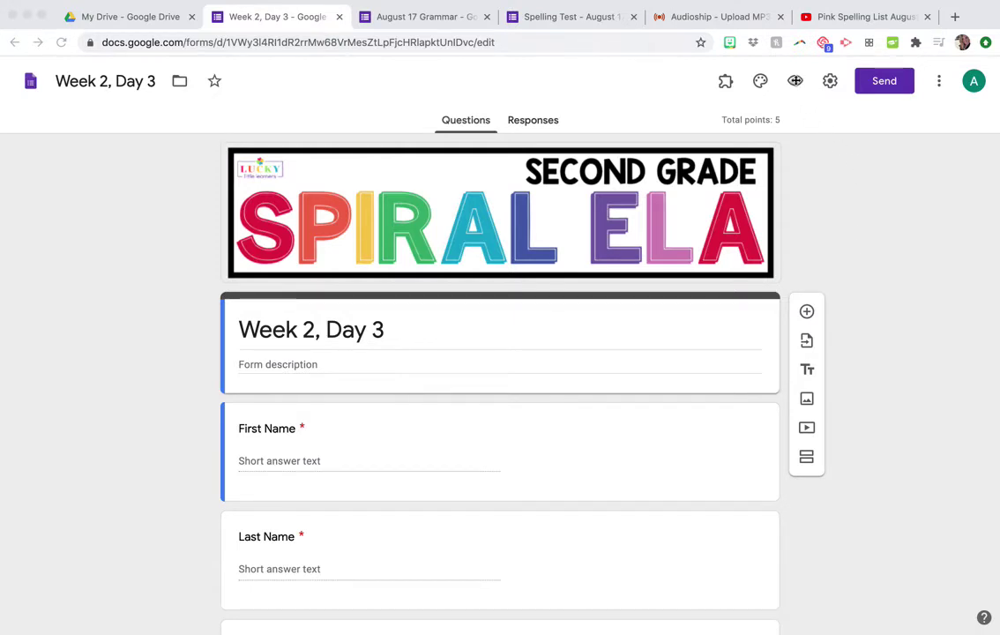
# Step: Preview the Week 2, Day 3 quiz and scroll through its questions to Submit and back
pyautogui.click(853, 115)
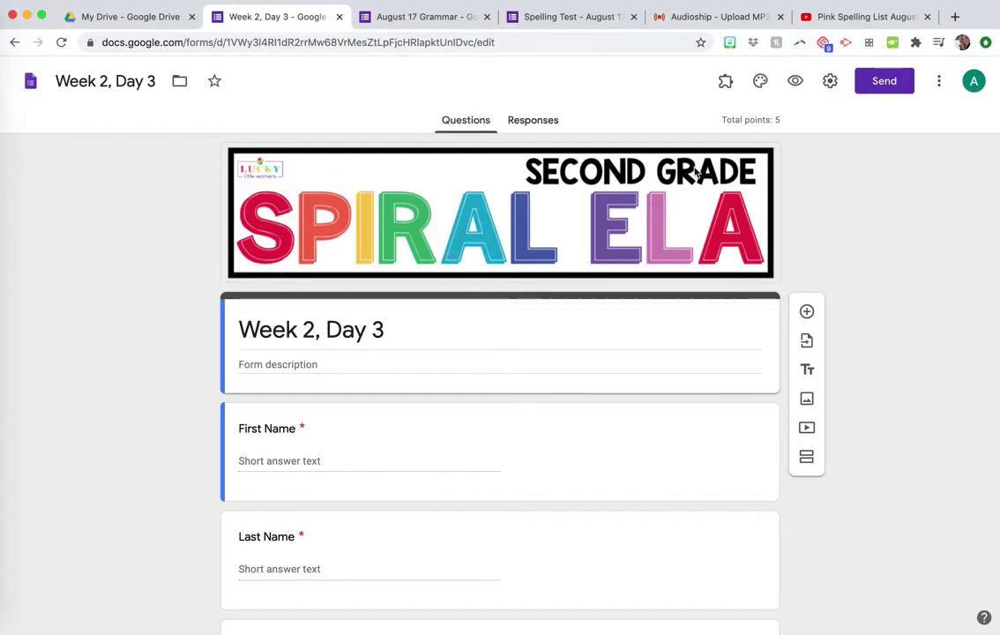
pyautogui.click(794, 81)
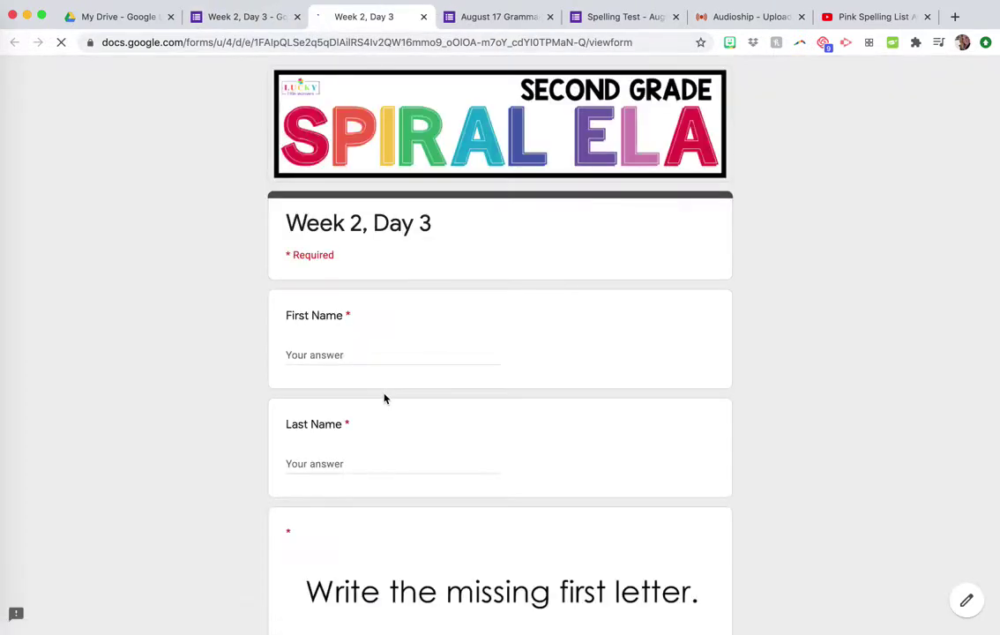
pyautogui.scroll(-2, 384, 398)
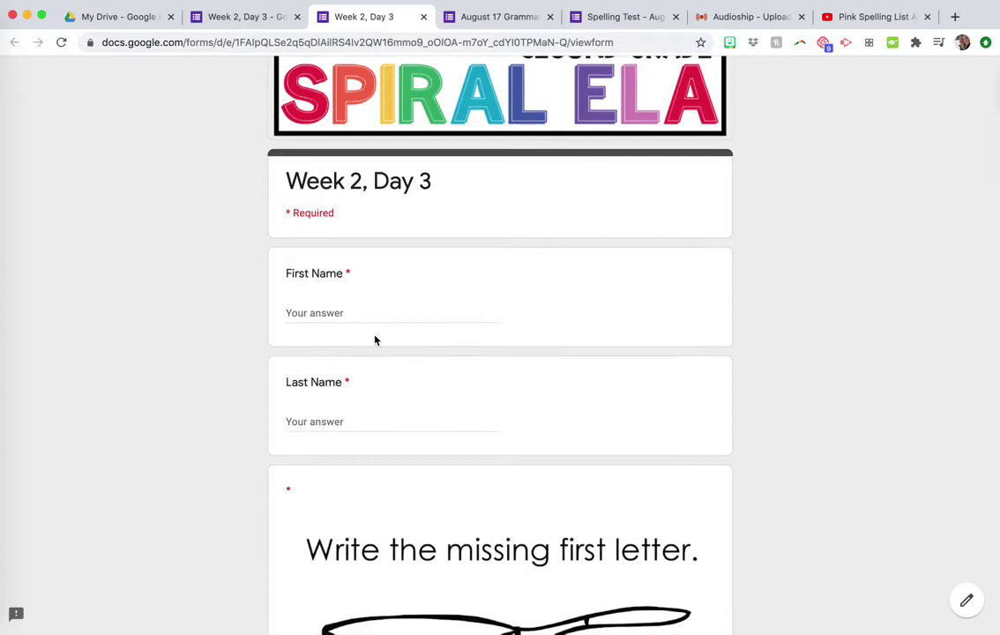
pyautogui.scroll(-5, 375, 340)
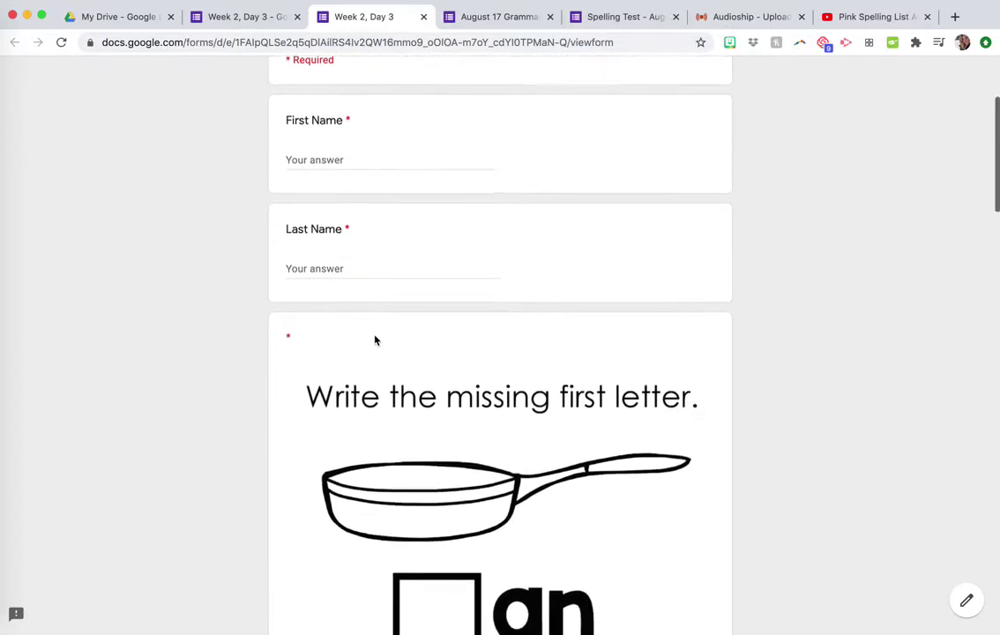
pyautogui.scroll(5, 375, 341)
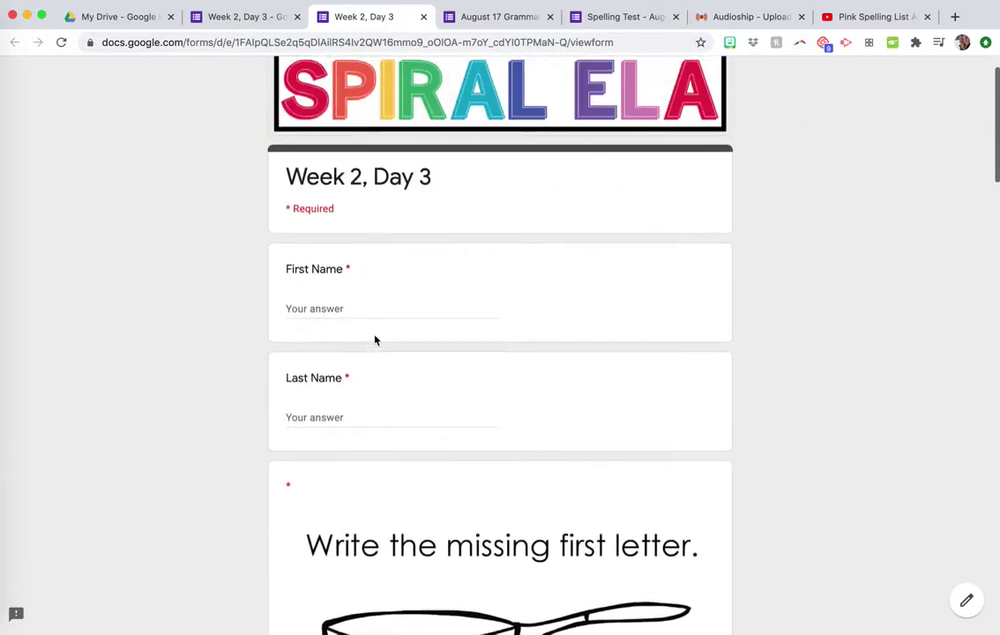
pyautogui.scroll(-11, 440, 419)
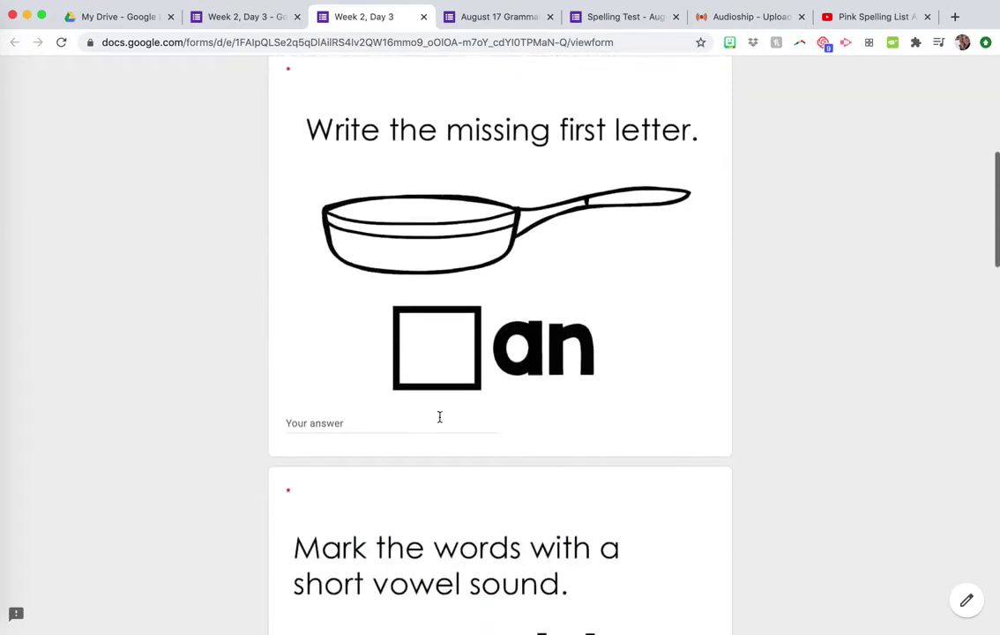
pyautogui.scroll(-9, 440, 421)
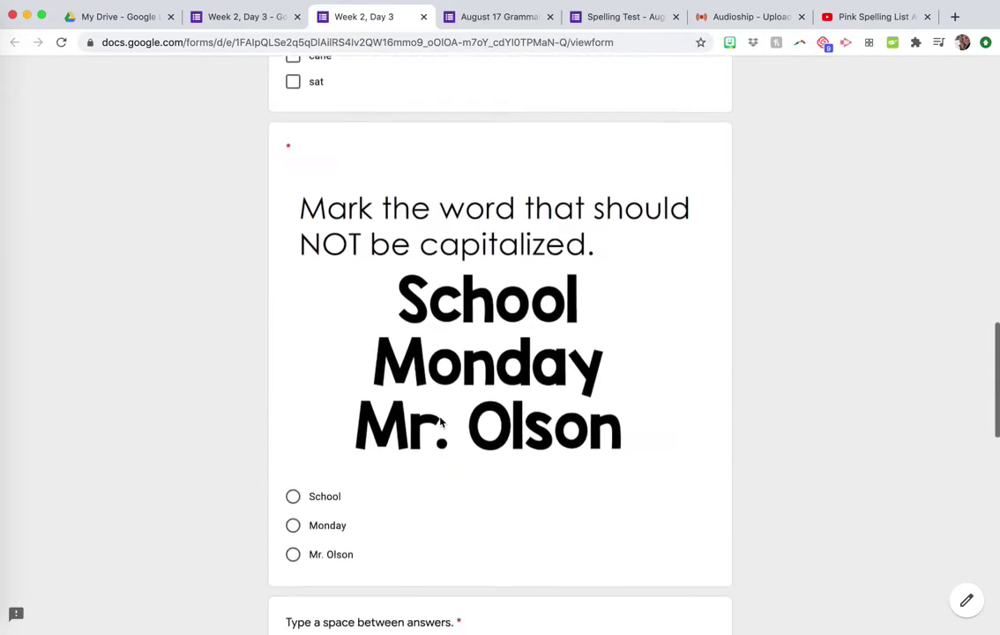
pyautogui.scroll(-5, 440, 419)
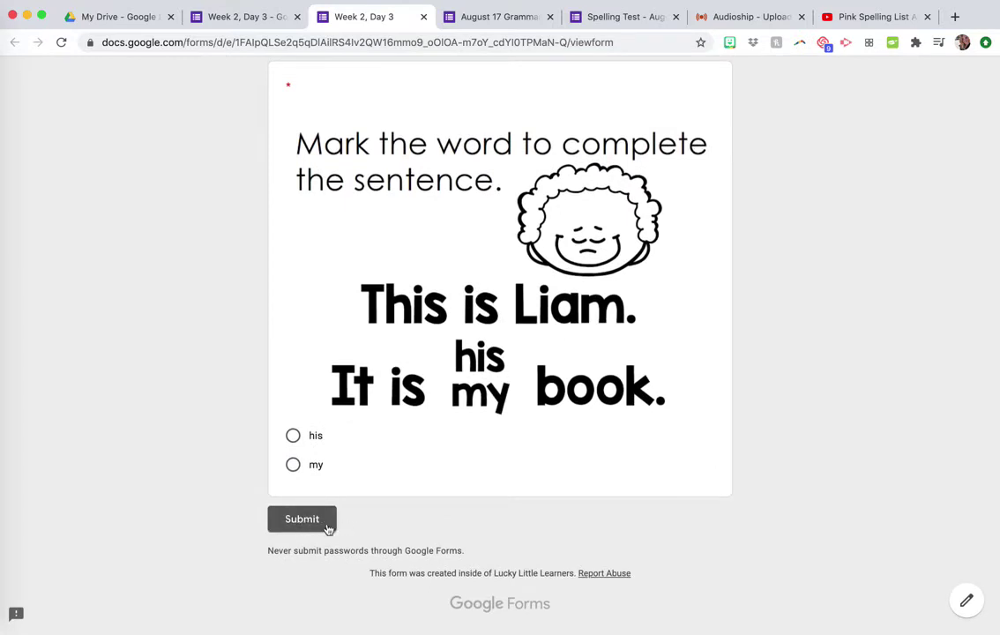
pyautogui.scroll(1, 346, 439)
pyautogui.scroll(5, 348, 442)
pyautogui.scroll(-2, 346, 440)
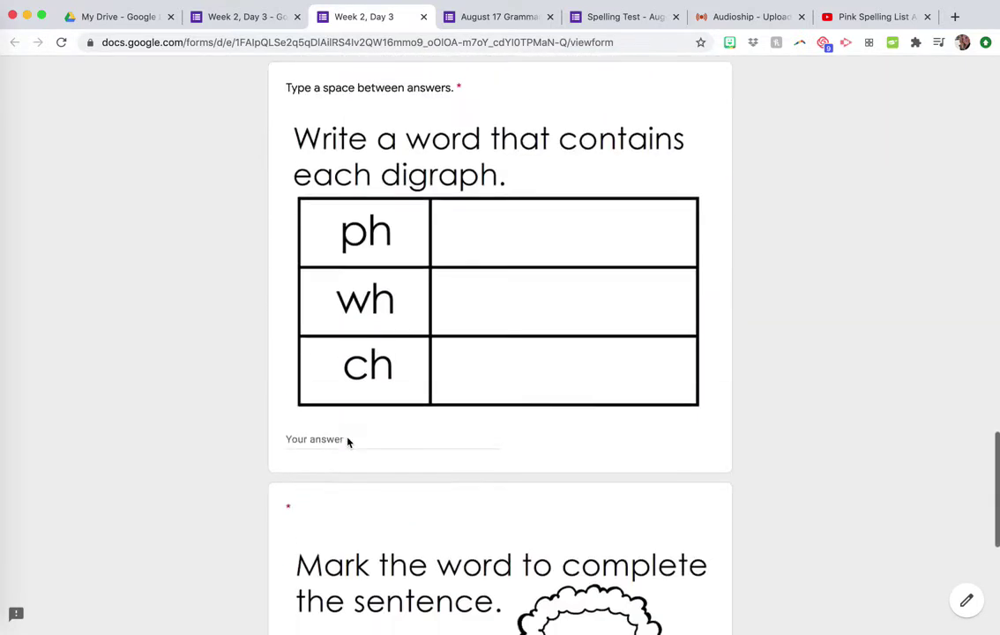
pyautogui.scroll(1, 345, 440)
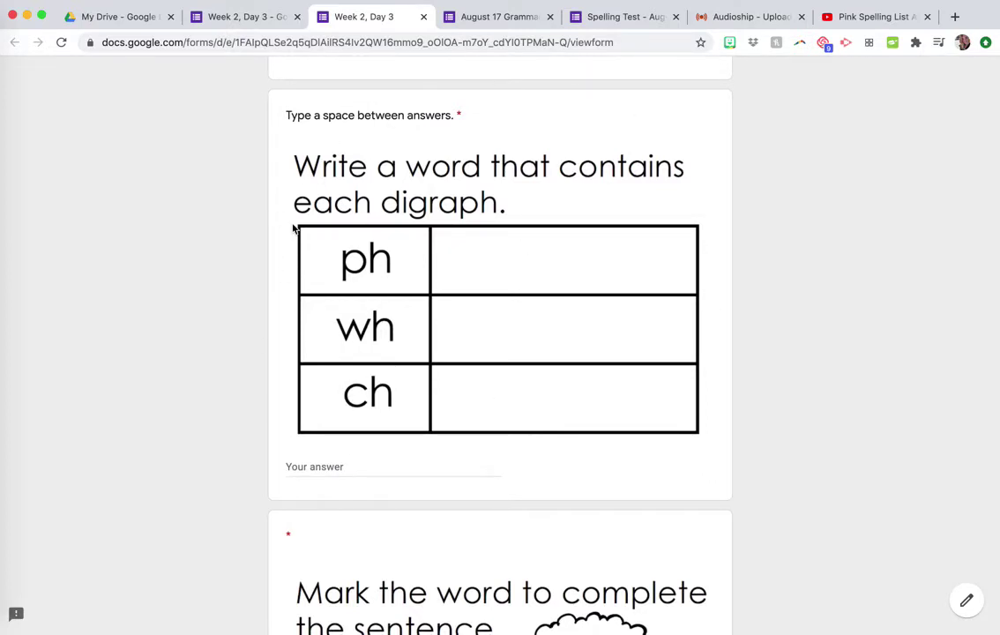
pyautogui.scroll(-5, 304, 379)
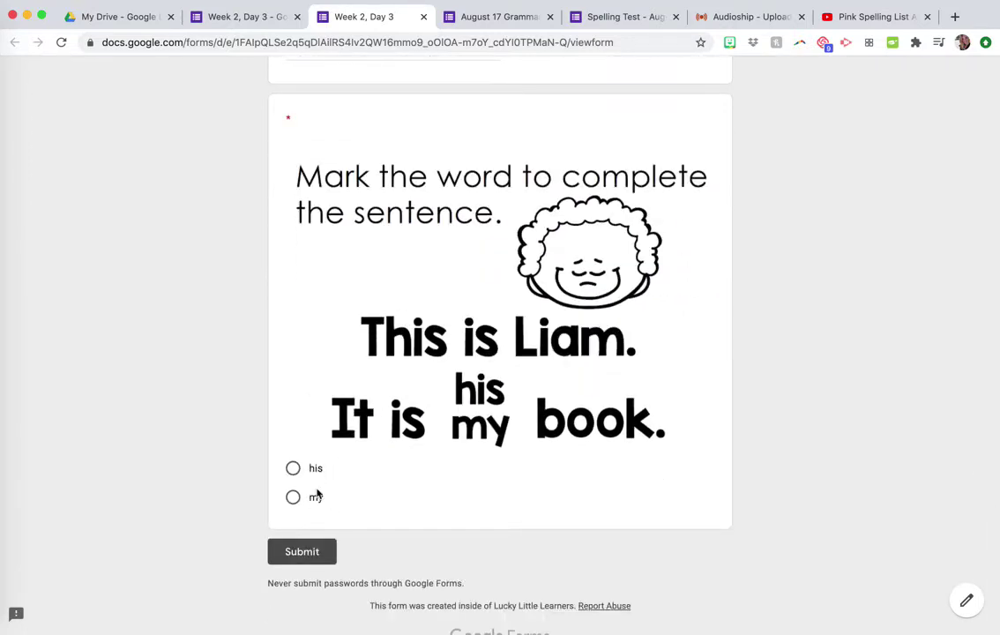
pyautogui.scroll(20, 328, 394)
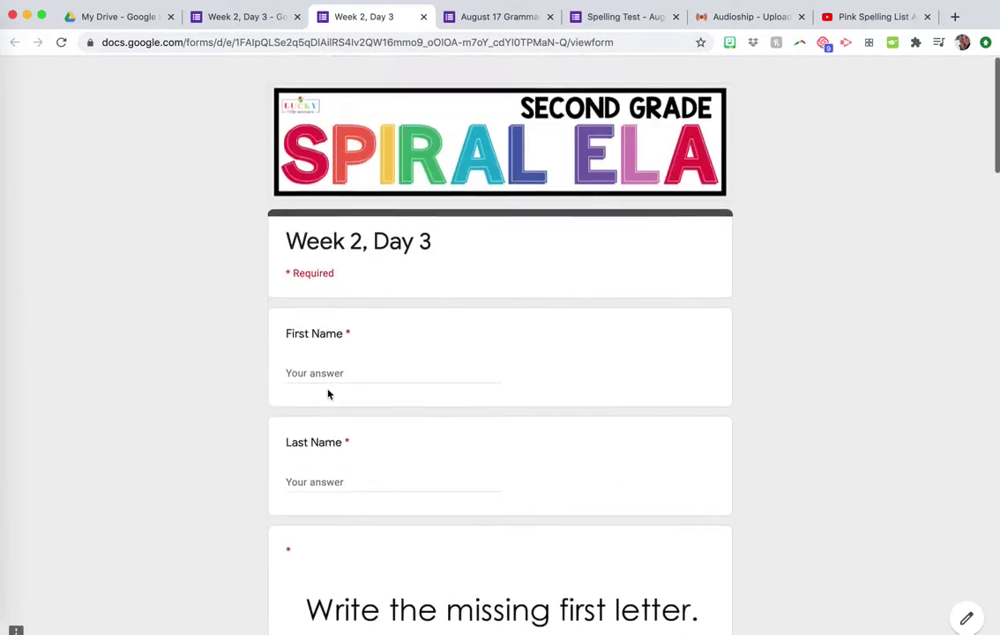
# Step: Switch to the August 17 Grammar form and bring up its student preview
pyautogui.click(473, 23)
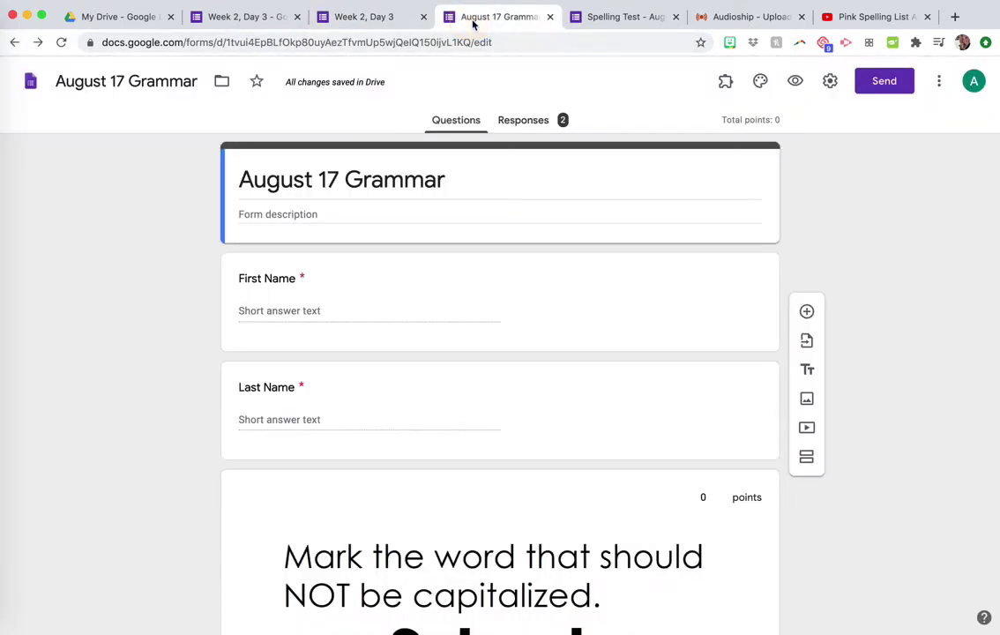
pyautogui.click(363, 24)
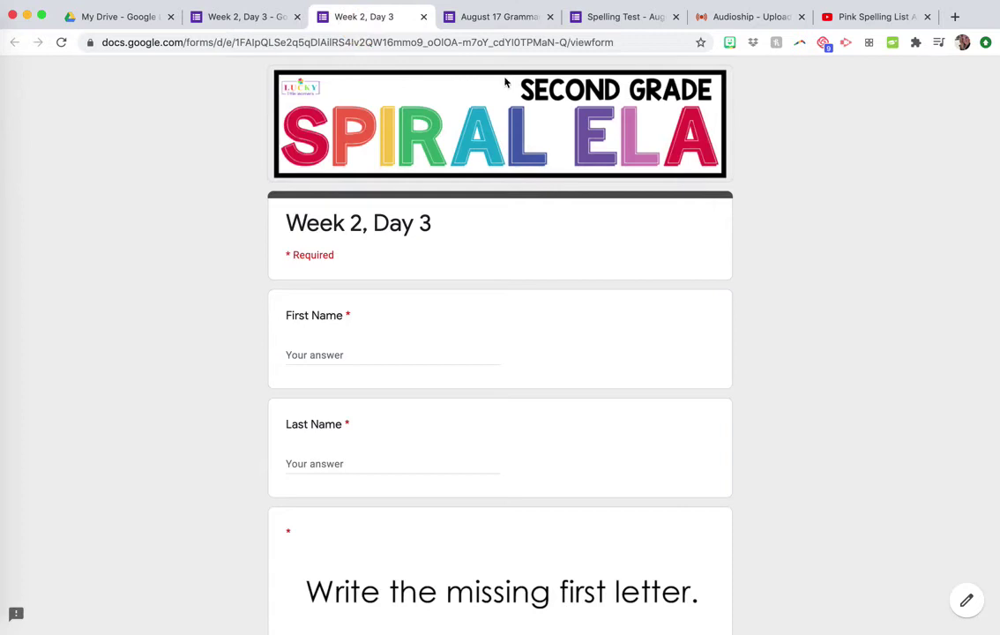
pyautogui.click(486, 20)
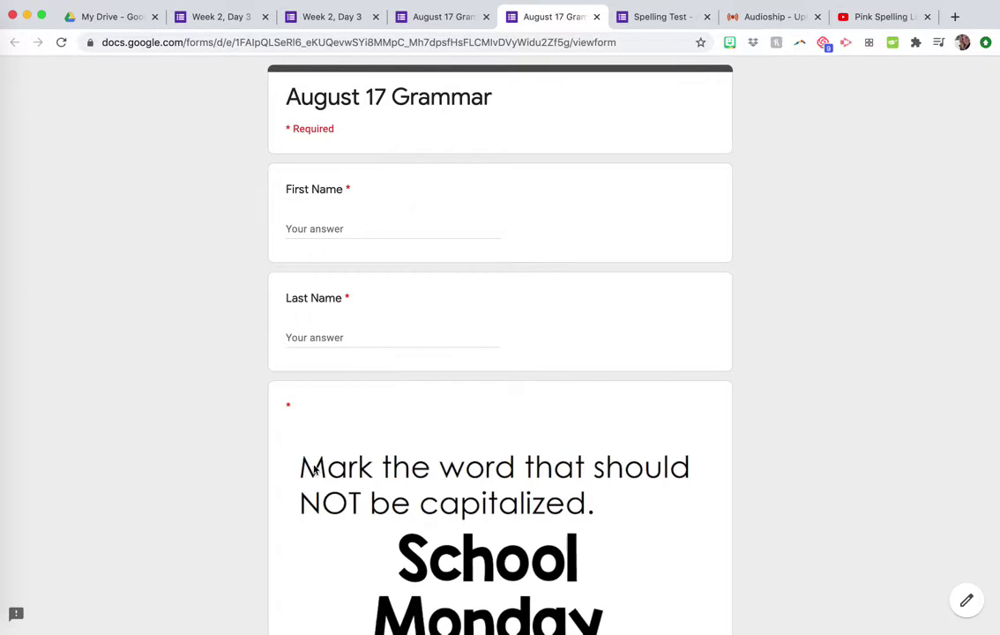
# Step: Choose School as the answer and try submitting the quiz
pyautogui.scroll(-5, 315, 468)
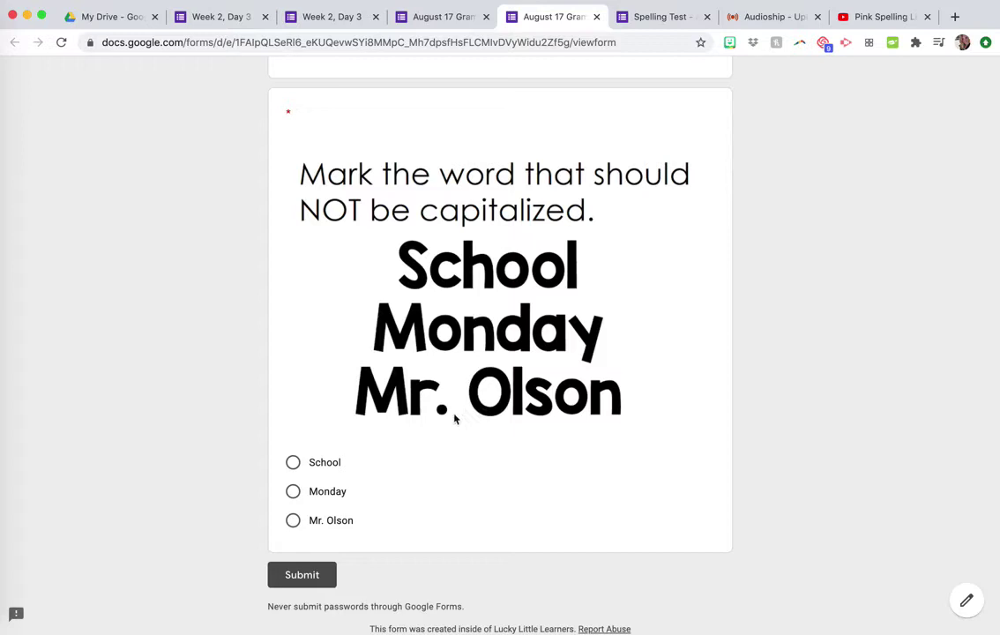
pyautogui.click(319, 465)
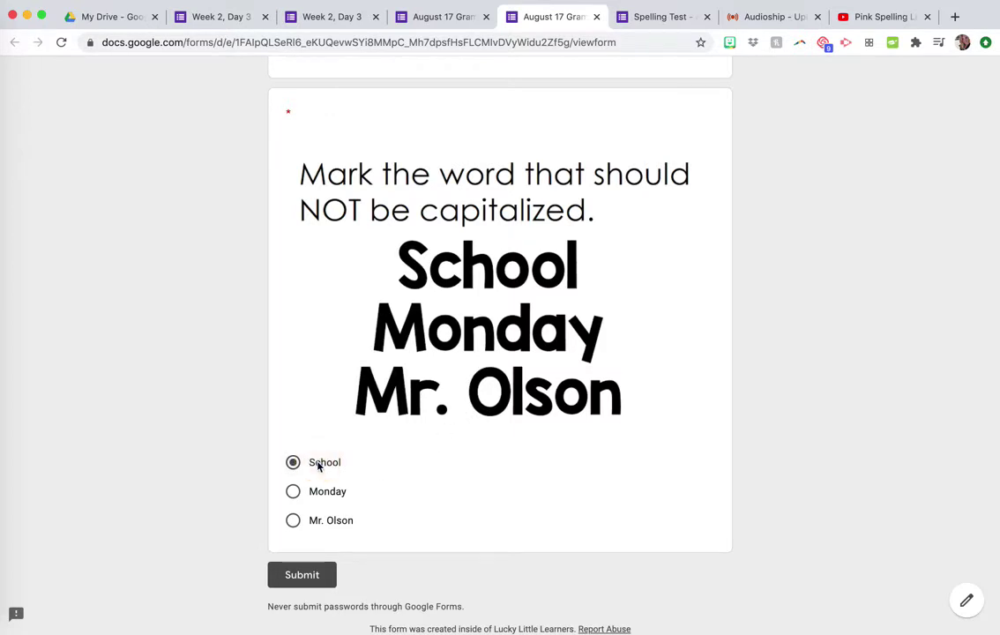
pyautogui.click(319, 574)
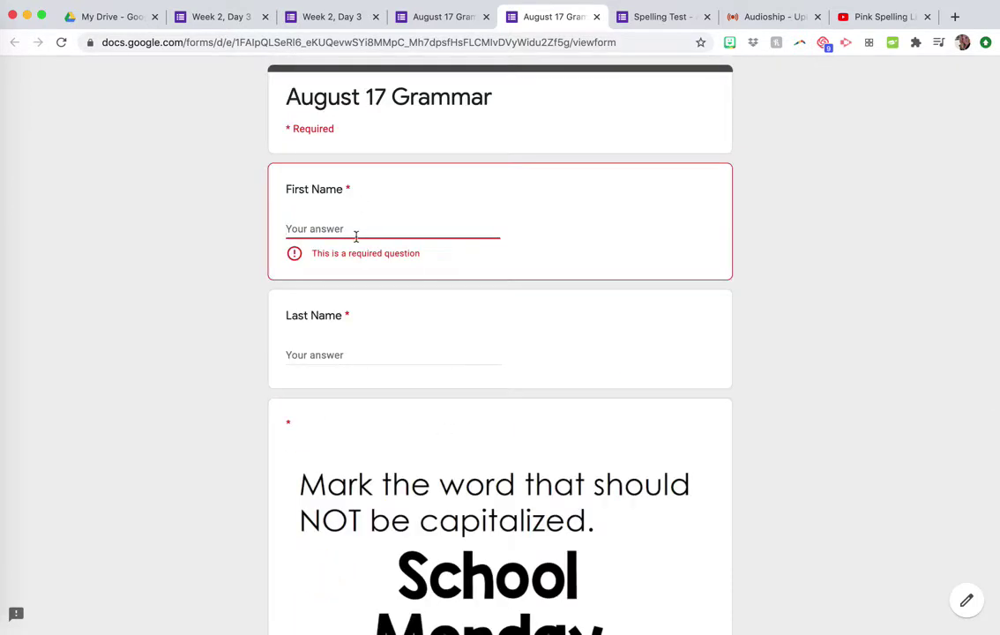
# Step: Fill in the required first and last name fields and submit the response
pyautogui.write('A')
pyautogui.click(333, 335)
pyautogui.write('J')
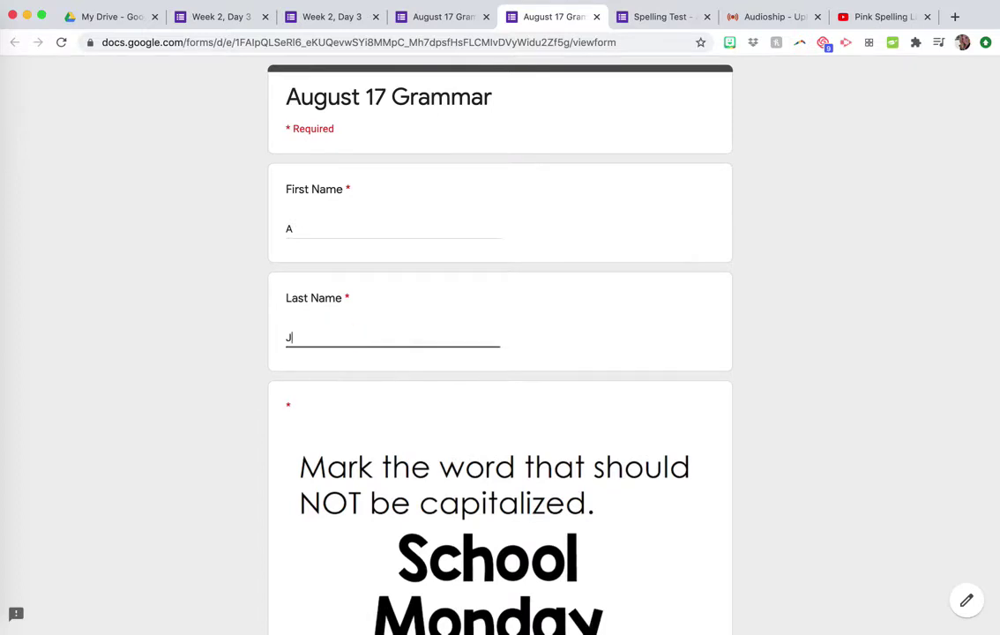
pyautogui.scroll(-5, 351, 412)
pyautogui.scroll(-2, 351, 413)
pyautogui.scroll(5, 326, 277)
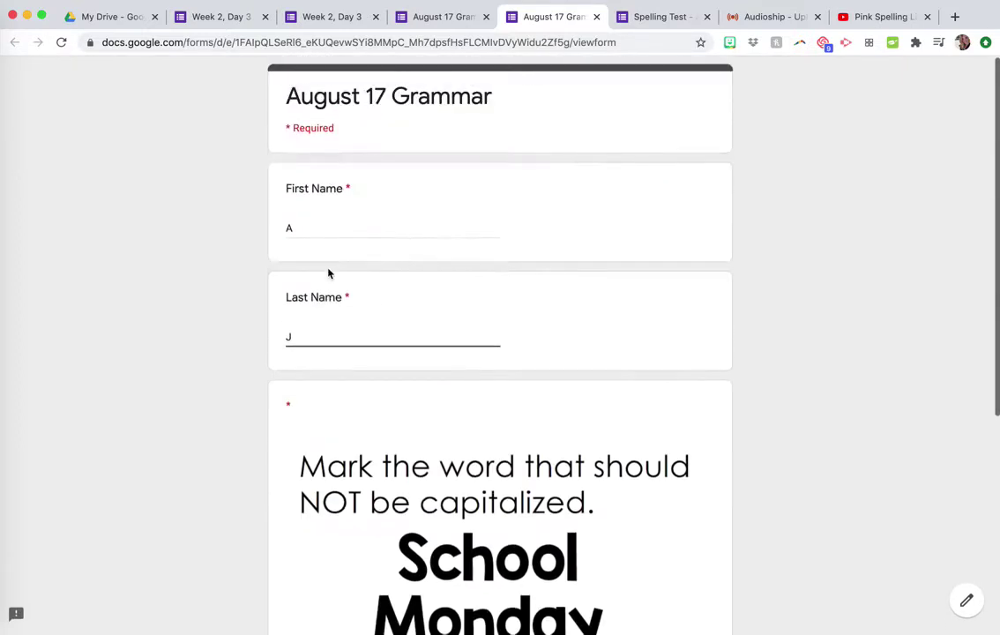
pyautogui.scroll(-5, 335, 265)
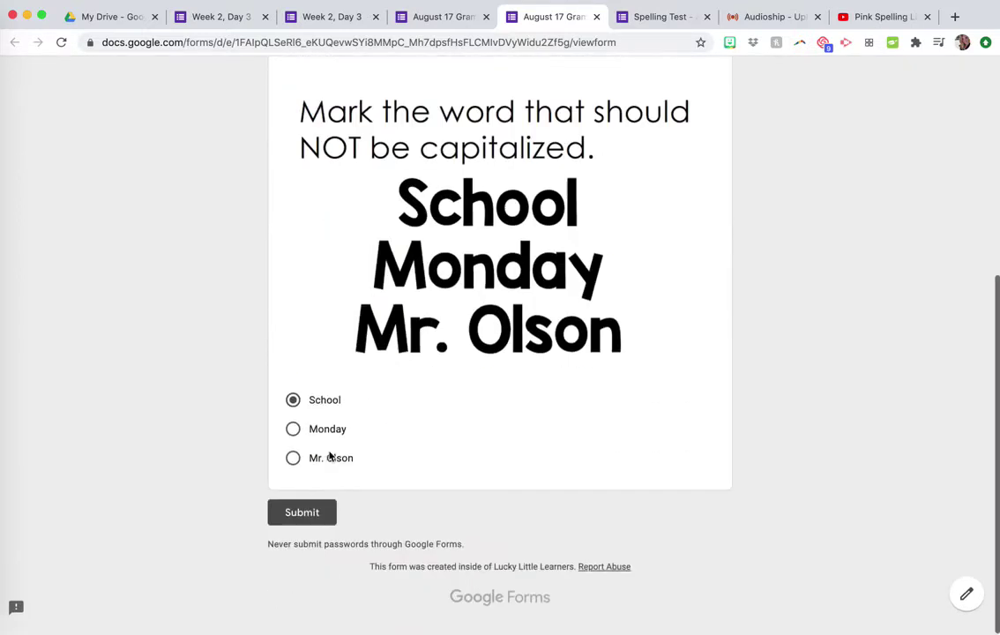
pyautogui.click(302, 522)
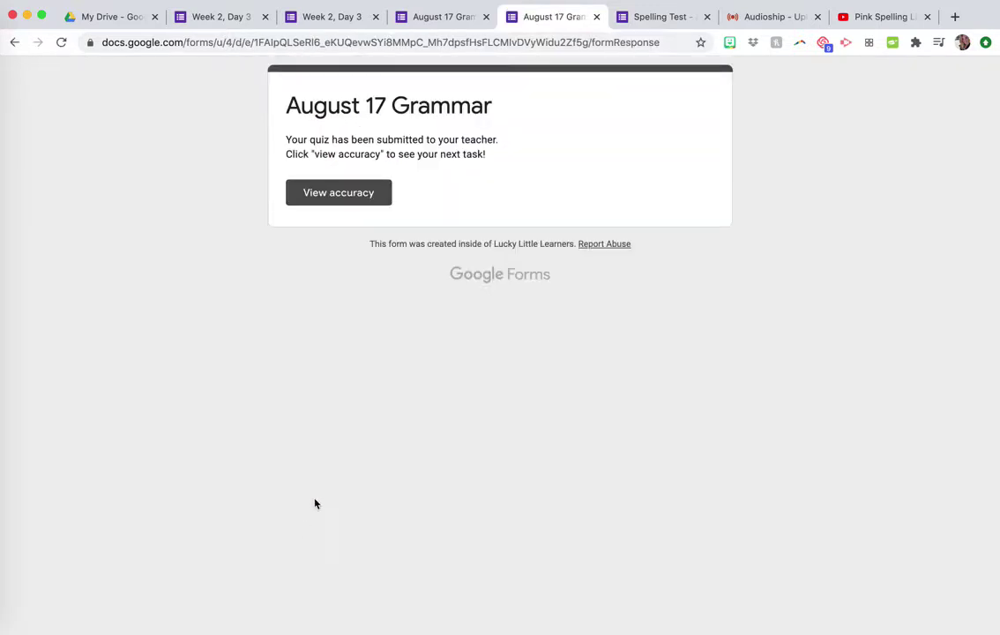
# Step: View accuracy to see School graded correct, then scroll down to its feedback link
pyautogui.click(370, 195)
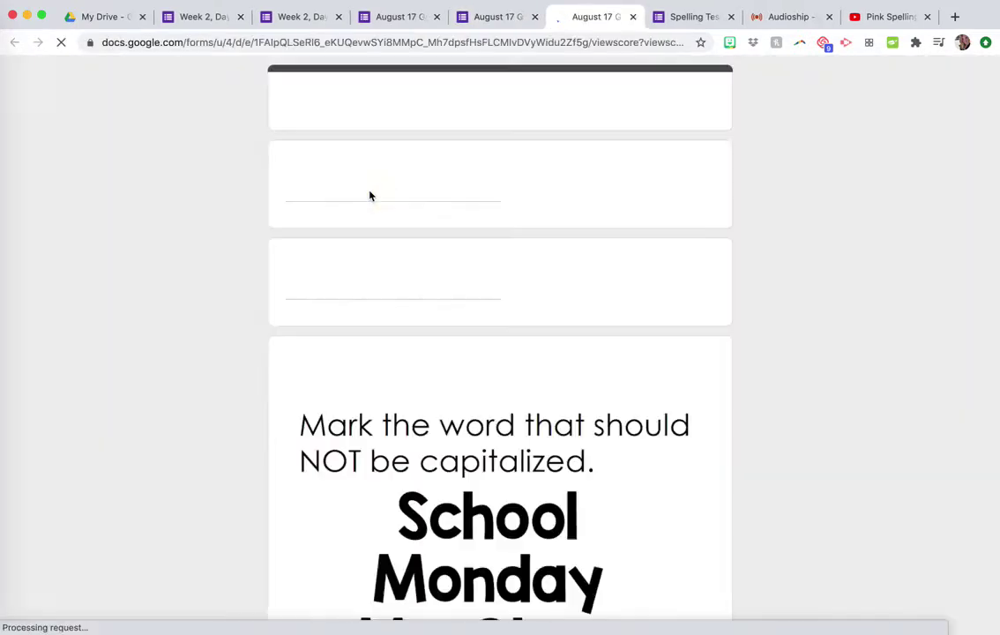
pyautogui.scroll(-3, 419, 328)
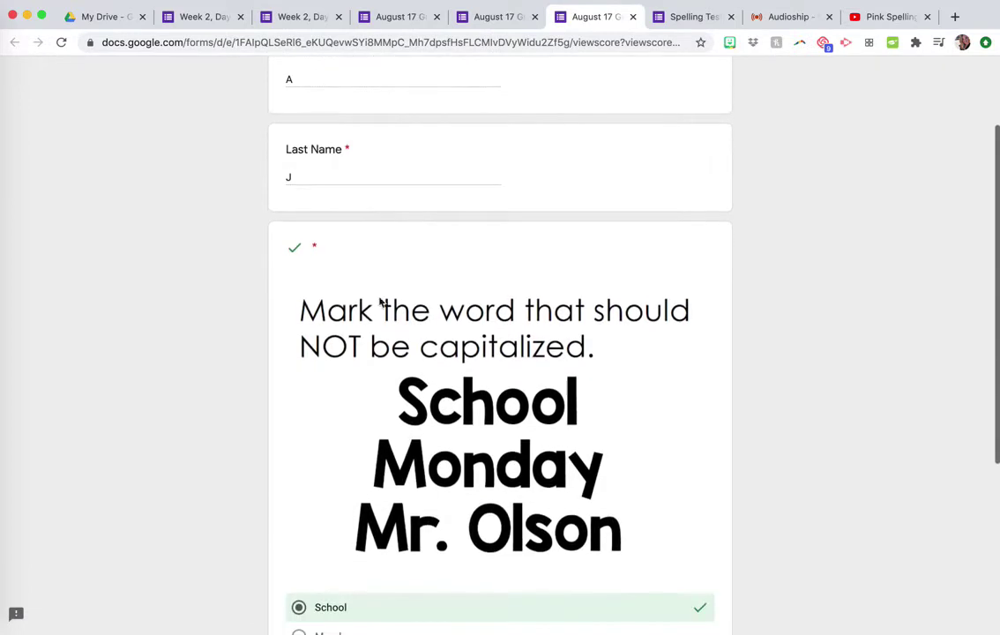
pyautogui.scroll(-3, 359, 538)
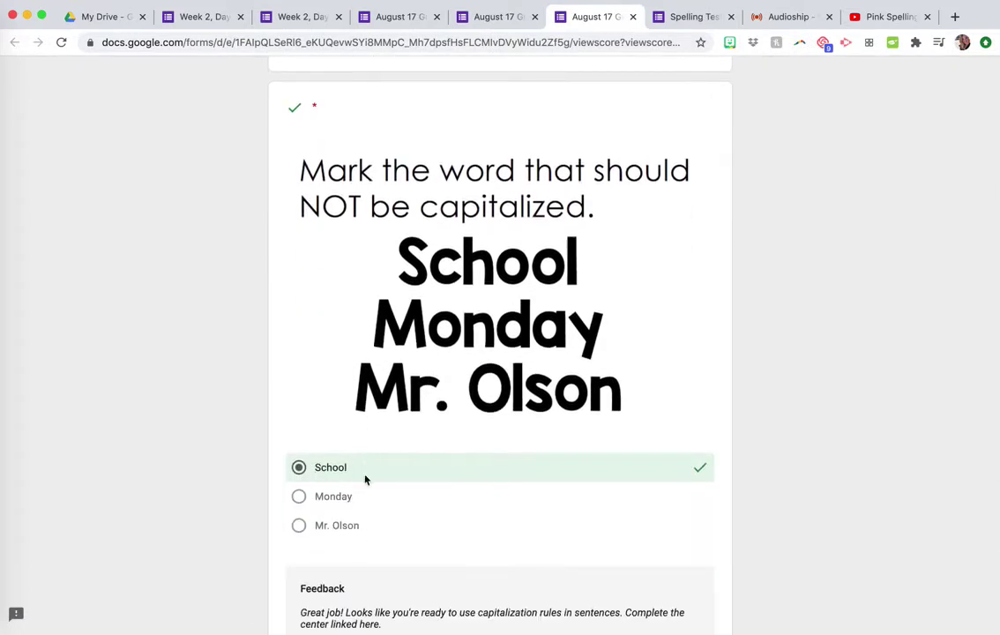
pyautogui.scroll(-3, 365, 479)
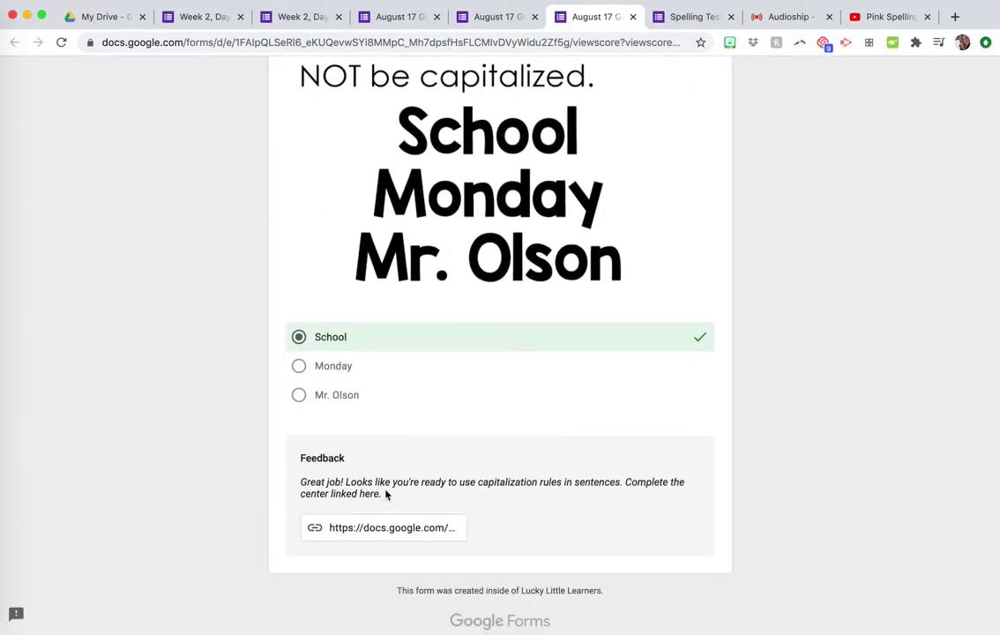
pyautogui.scroll(-1, 386, 502)
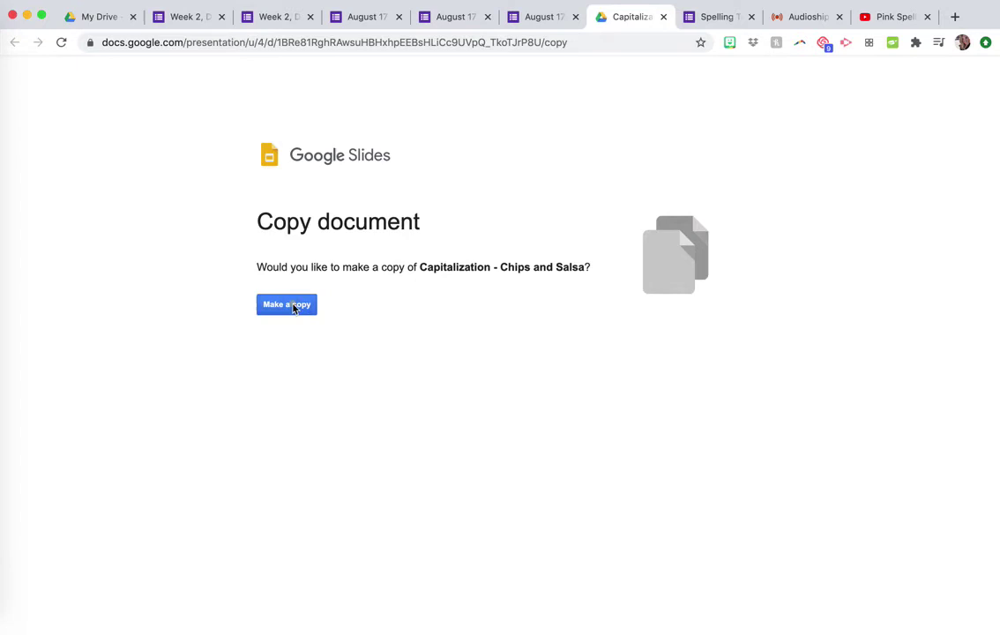
# Step: Copy the Chips and Salsa slides and inspect slide 3's calendar words bowl at 50% zoom
pyautogui.click(294, 307)
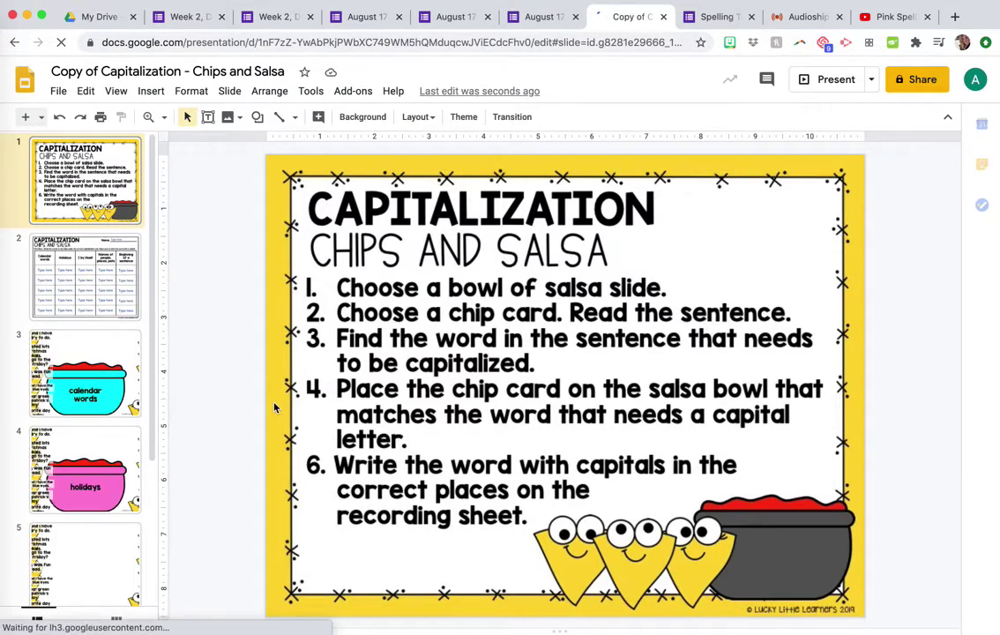
pyautogui.click(120, 384)
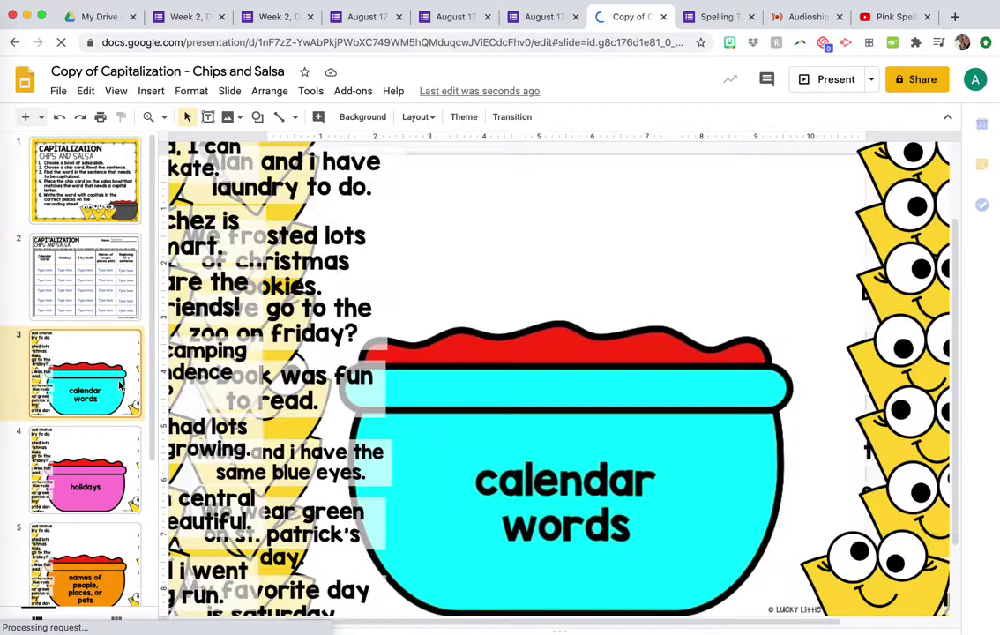
pyautogui.click(166, 121)
pyautogui.click(196, 164)
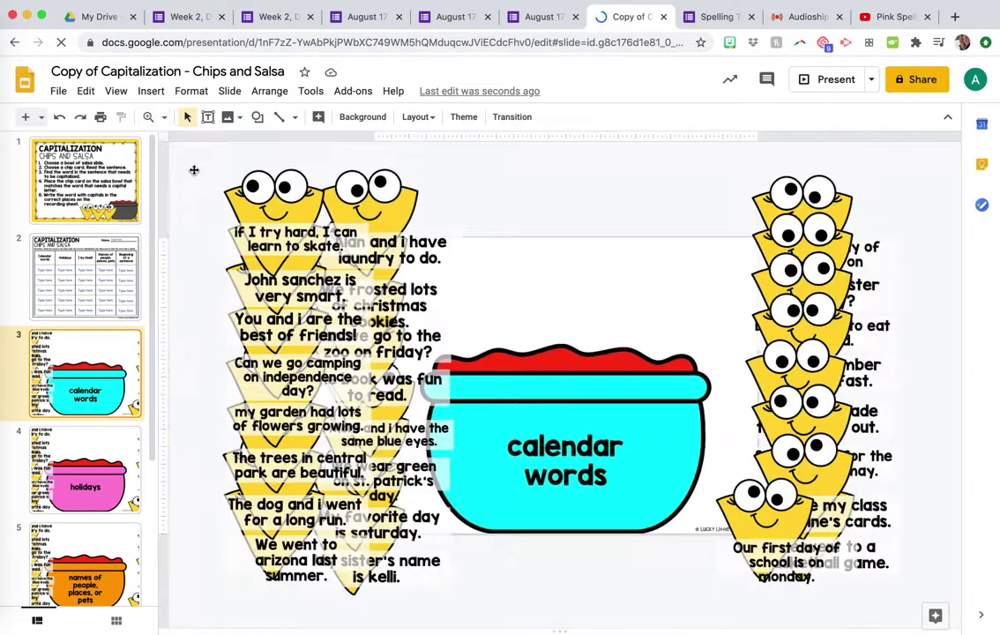
pyautogui.click(254, 187)
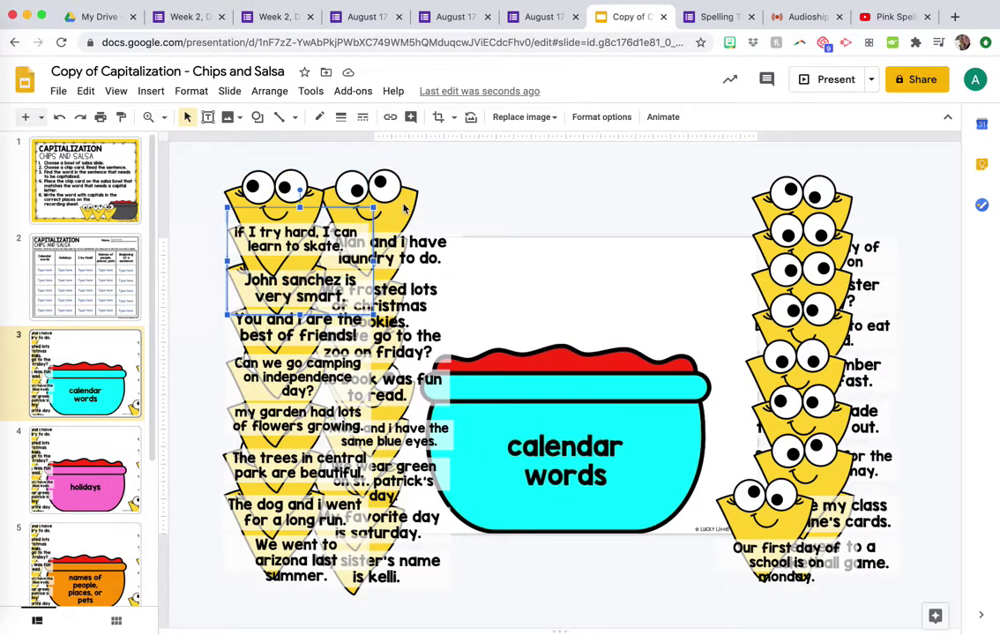
pyautogui.click(359, 187)
pyautogui.click(399, 350)
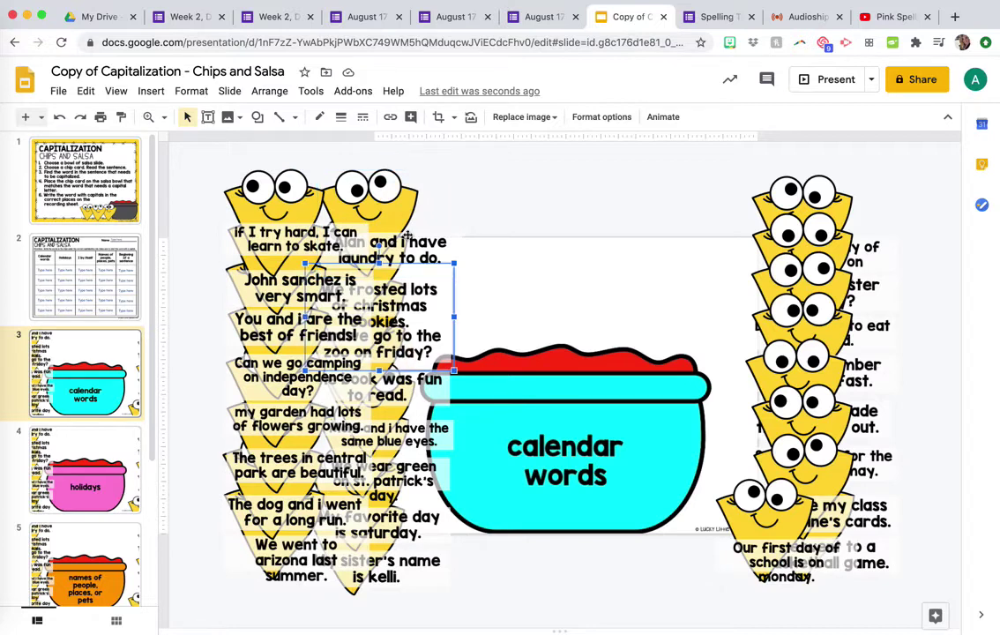
pyautogui.click(361, 208)
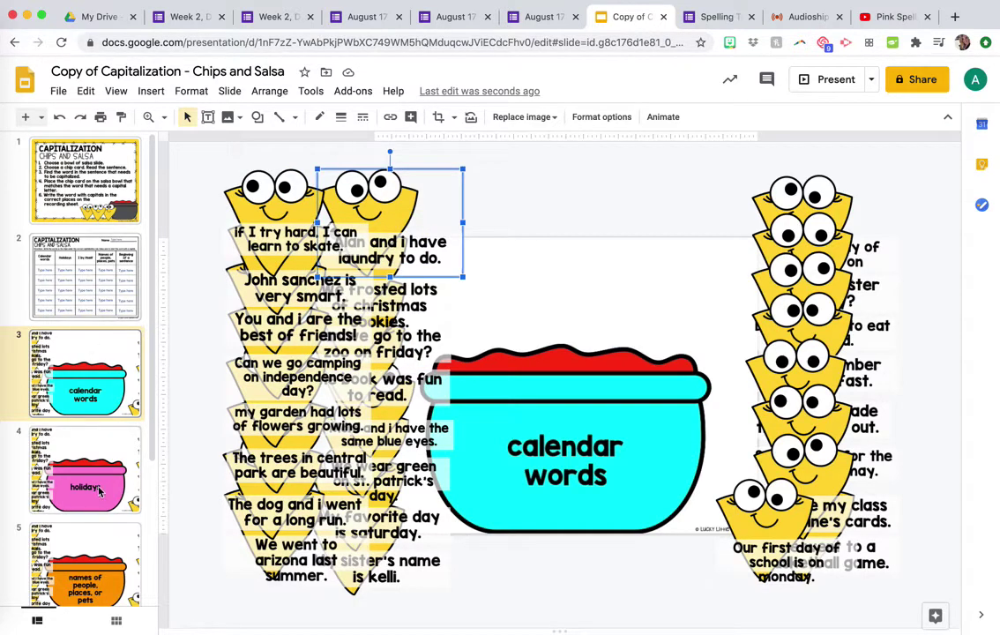
# Step: Review the holidays, names, 'I' by itself and sentence-start bowls, ending on the recording sheet
pyautogui.click(87, 433)
pyautogui.scroll(-3, 87, 434)
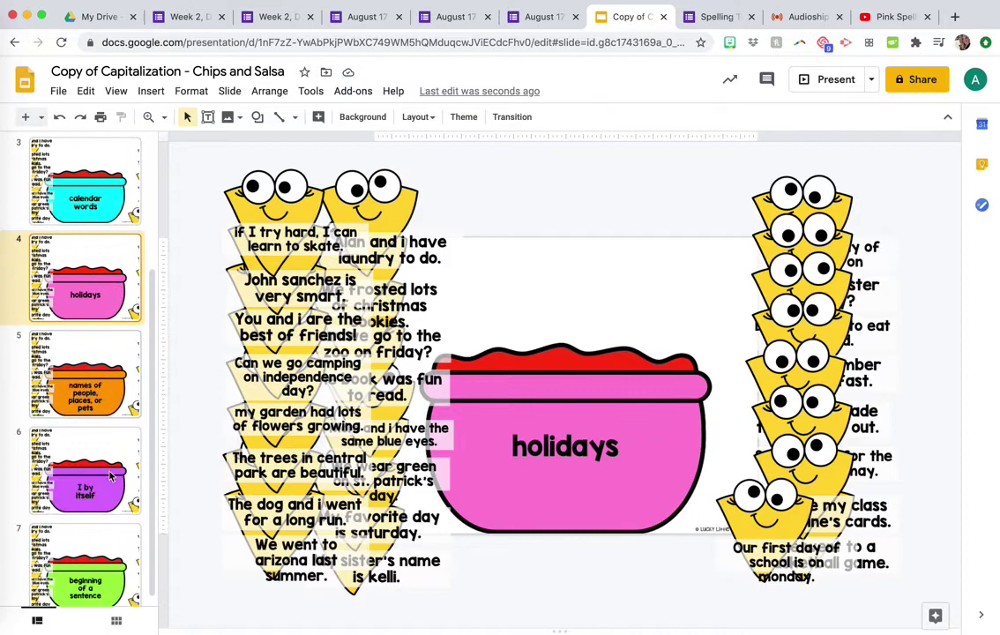
pyautogui.click(86, 379)
pyautogui.click(104, 468)
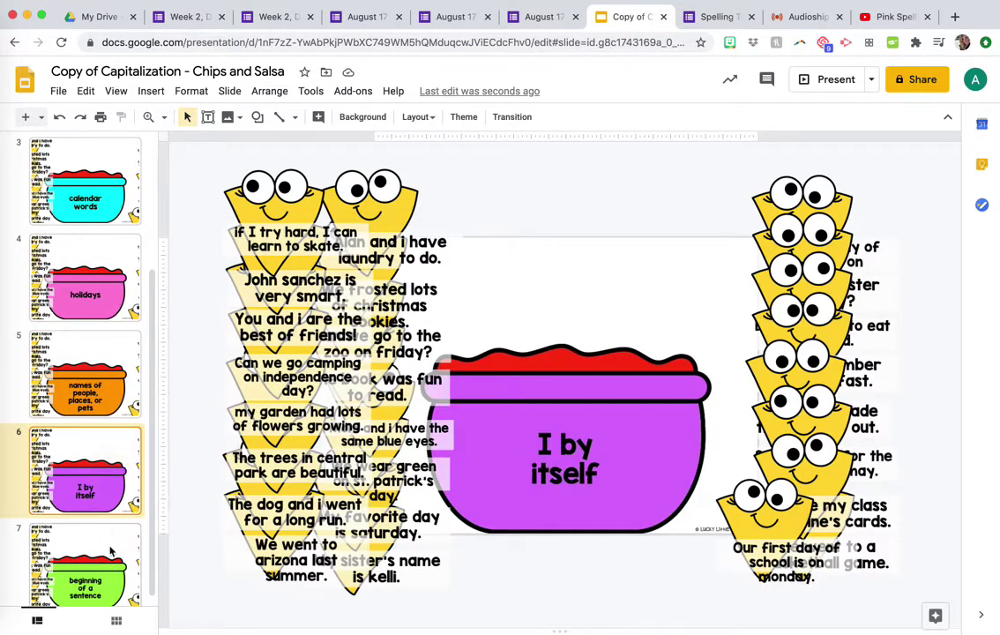
pyautogui.click(112, 551)
pyautogui.scroll(5, 105, 528)
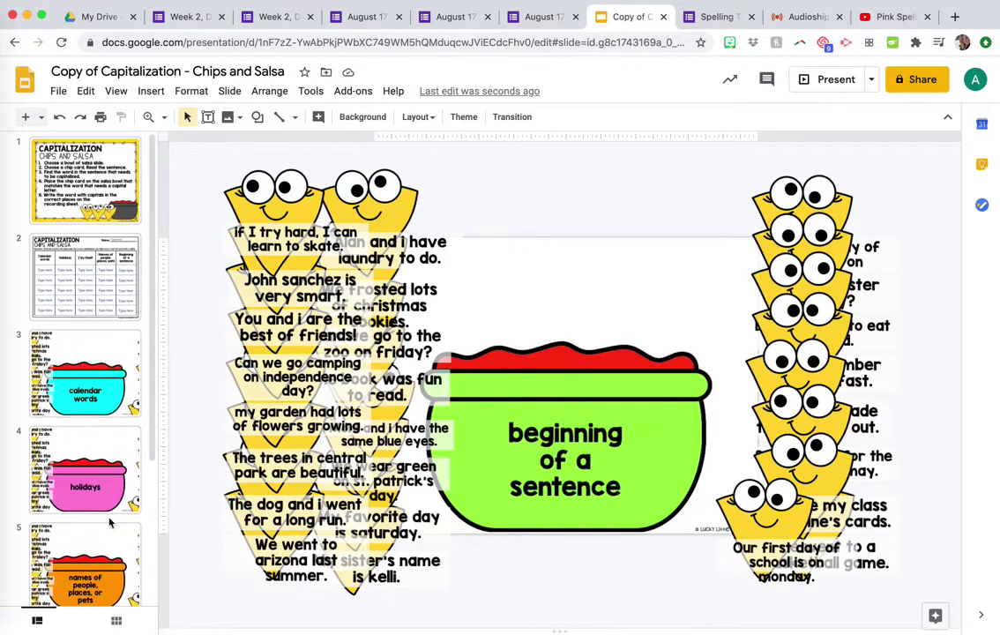
pyautogui.click(97, 288)
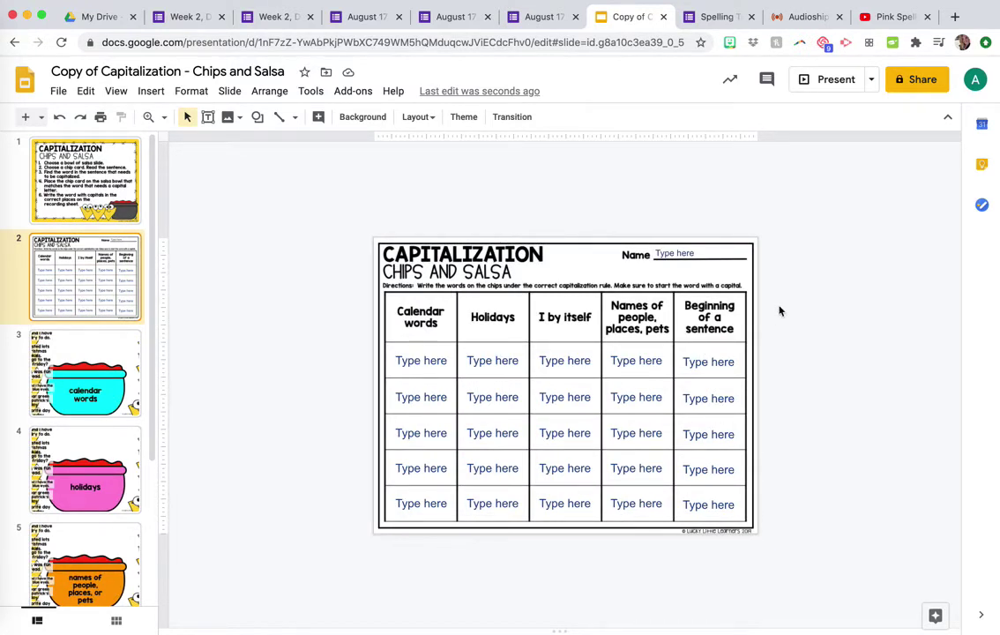
# Step: Return to the August 17 Grammar form and fill in the first and last name fields
pyautogui.click(536, 19)
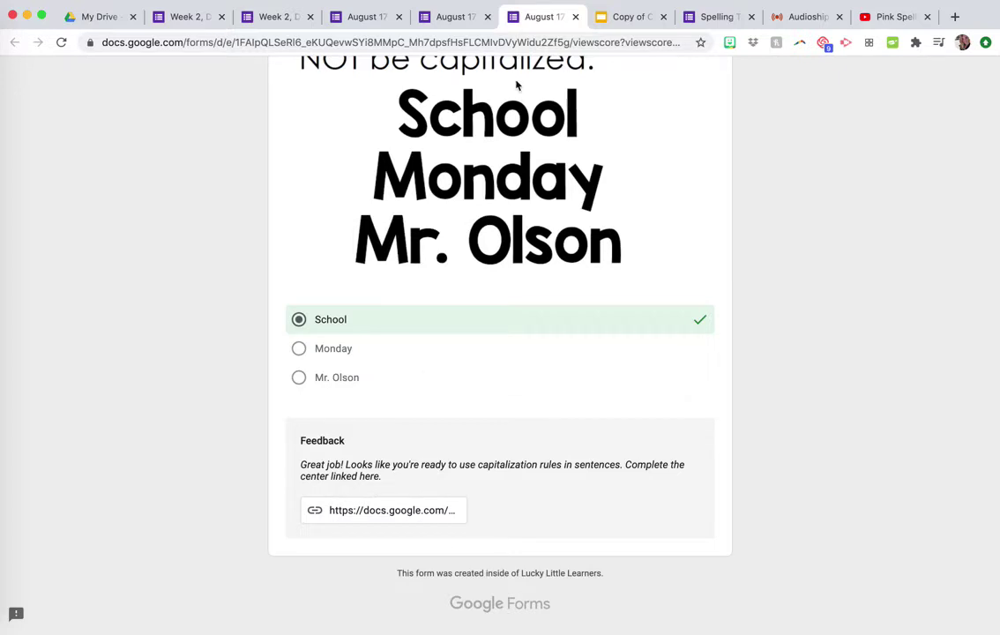
pyautogui.scroll(3, 494, 236)
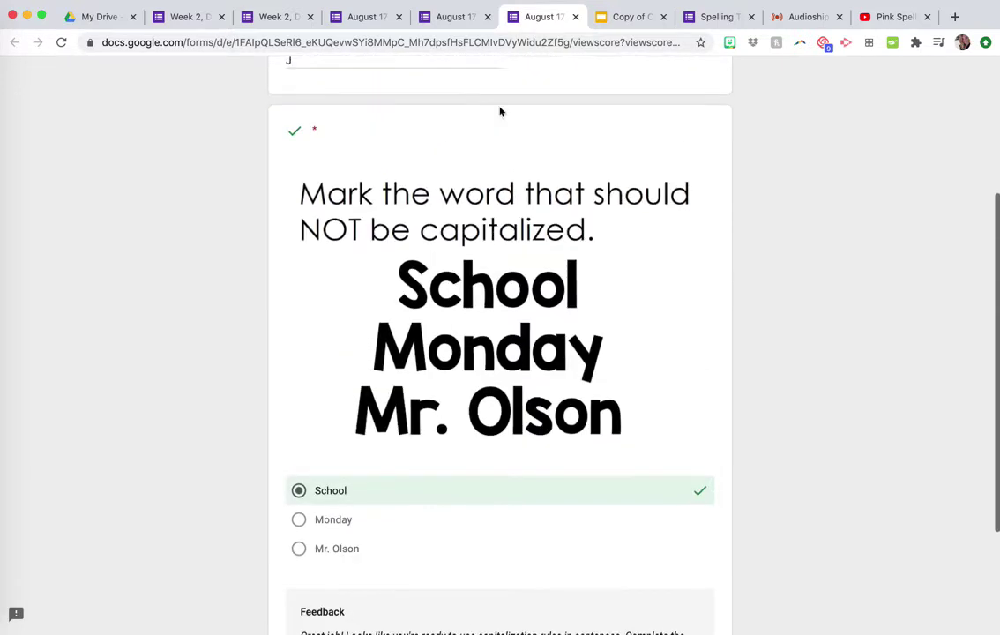
pyautogui.click(450, 19)
pyautogui.click(358, 18)
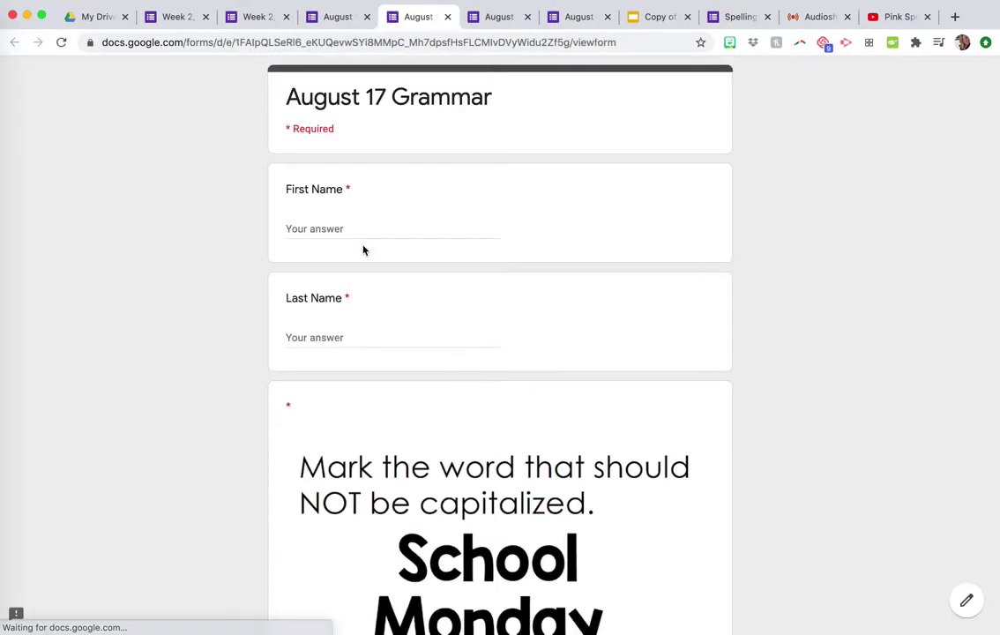
pyautogui.click(350, 230)
pyautogui.write('A')
pyautogui.click(337, 337)
pyautogui.write('J')
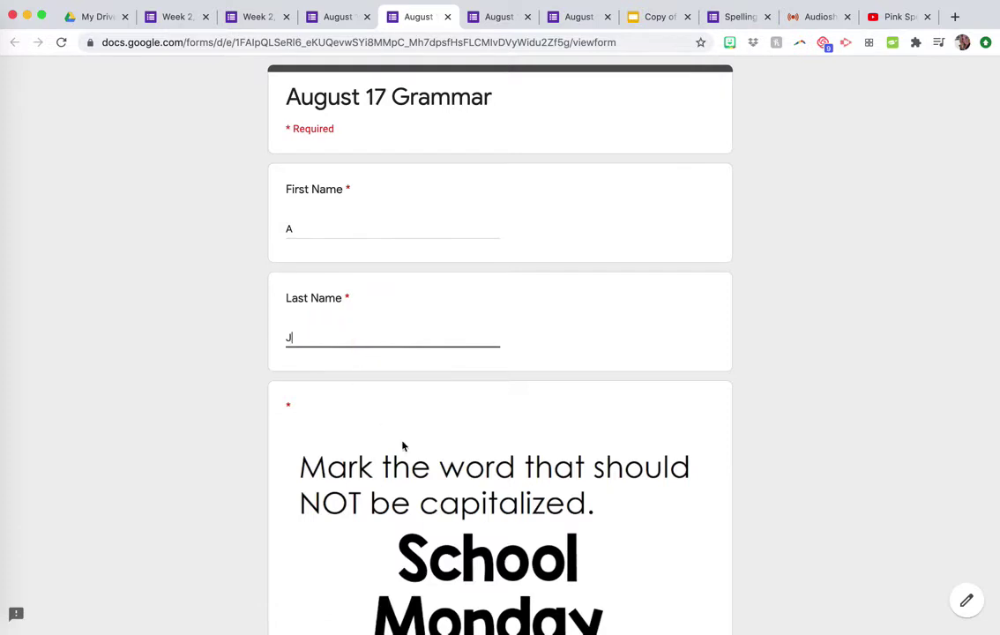
pyautogui.scroll(-4, 405, 450)
# Step: Submit Monday as the answer and follow the feedback's capitalization game link
pyautogui.click(330, 441)
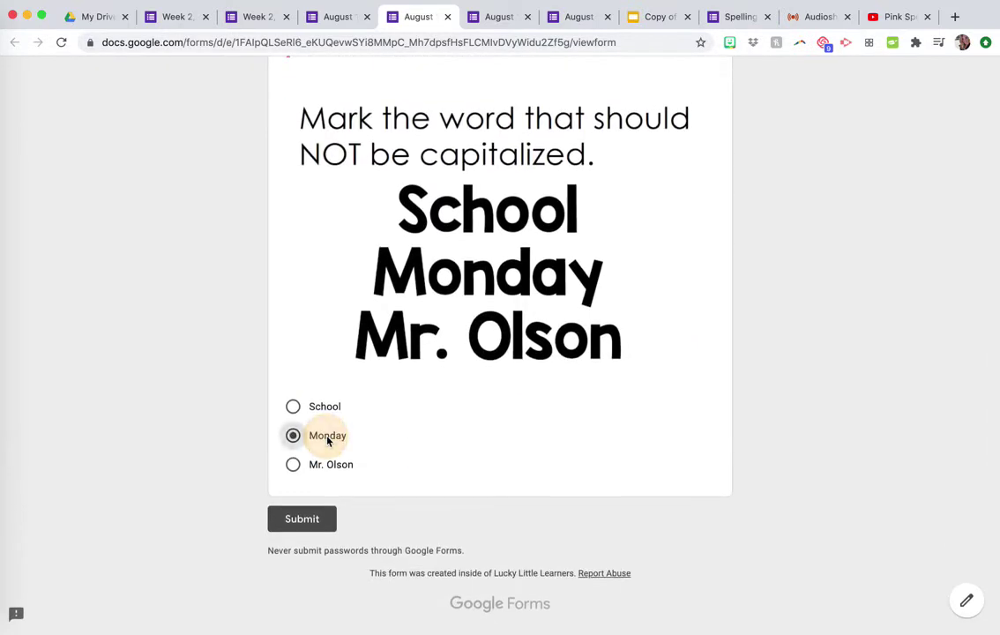
pyautogui.click(306, 520)
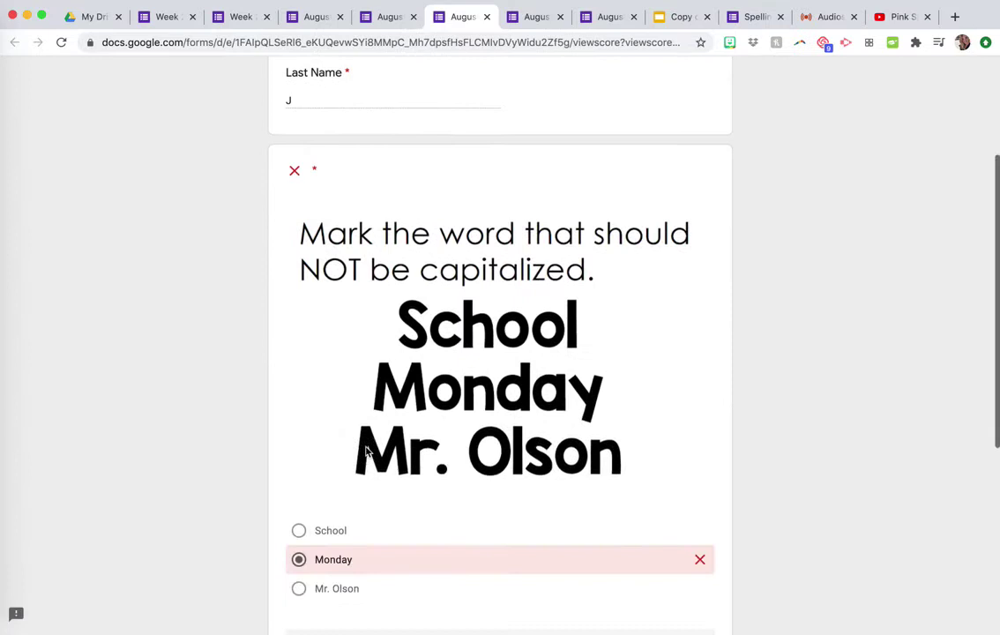
pyautogui.scroll(-3, 366, 450)
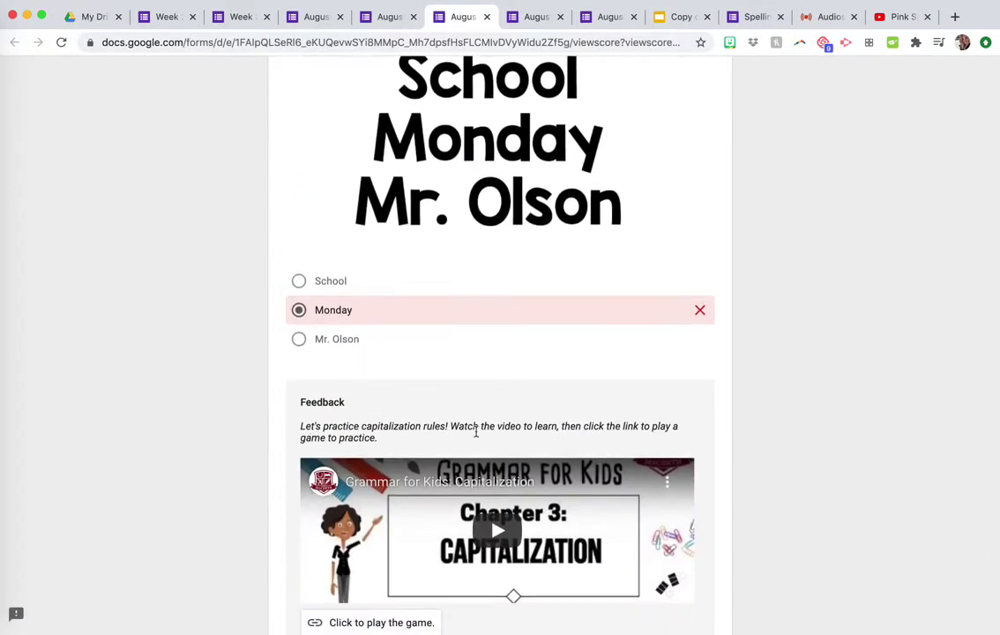
pyautogui.scroll(-2, 475, 432)
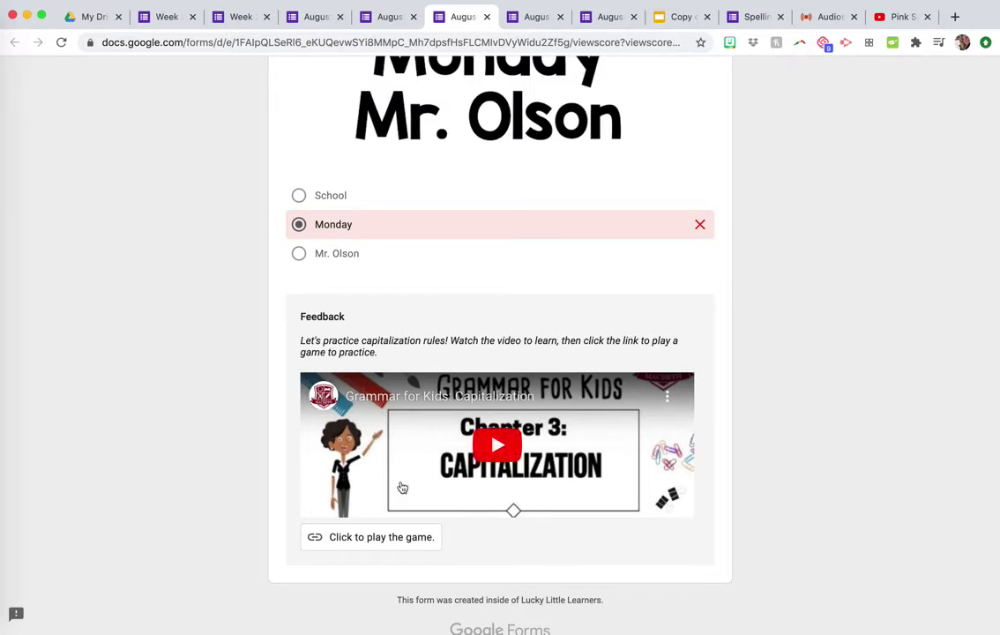
pyautogui.click(370, 539)
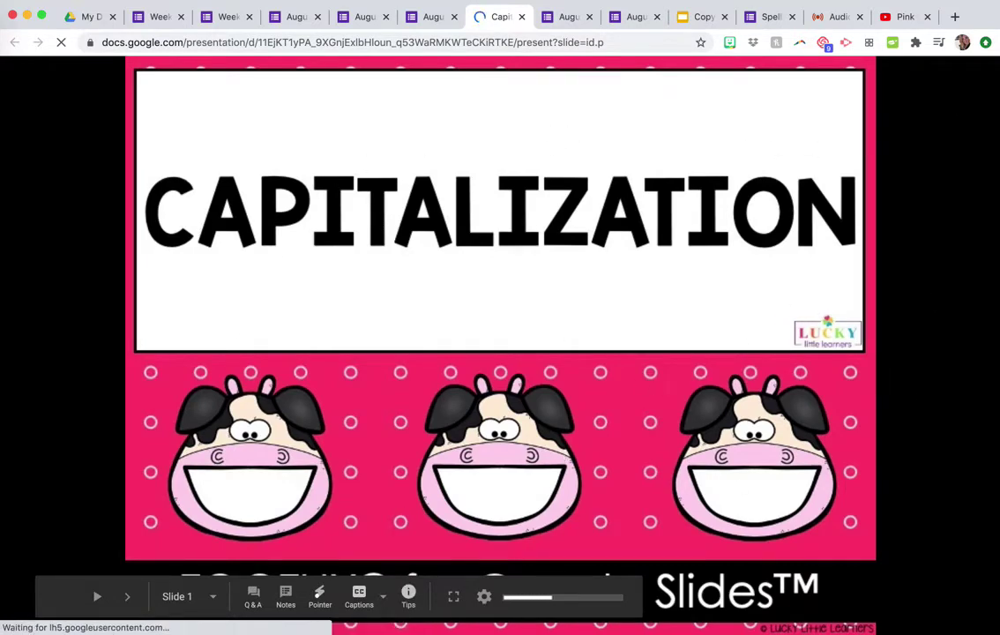
# Step: Play the capitalization game, answering The for the cow and We for fishing, then return
pyautogui.click(877, 199)
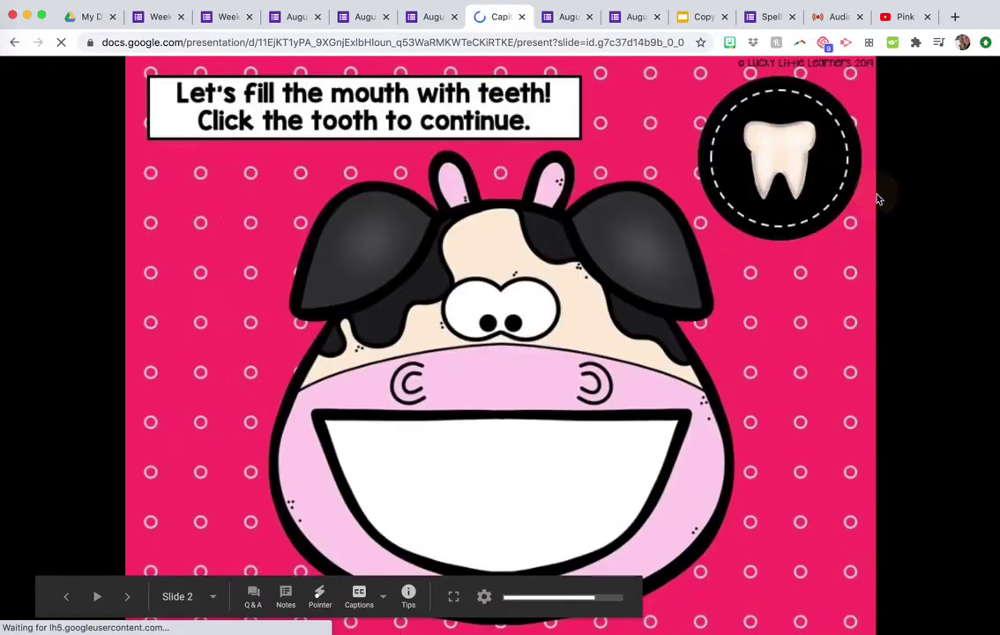
pyautogui.click(826, 157)
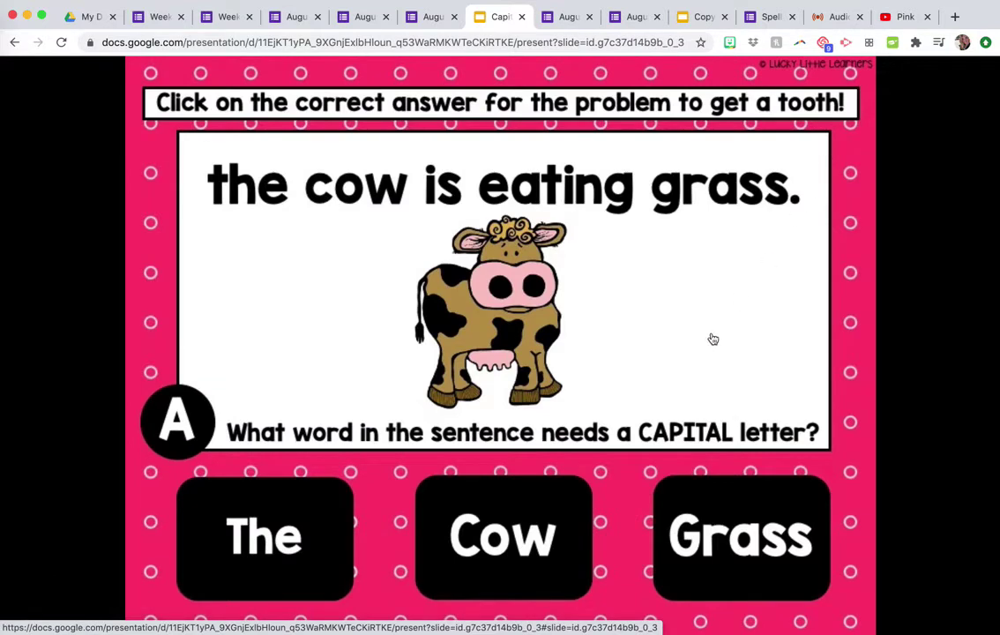
pyautogui.click(298, 522)
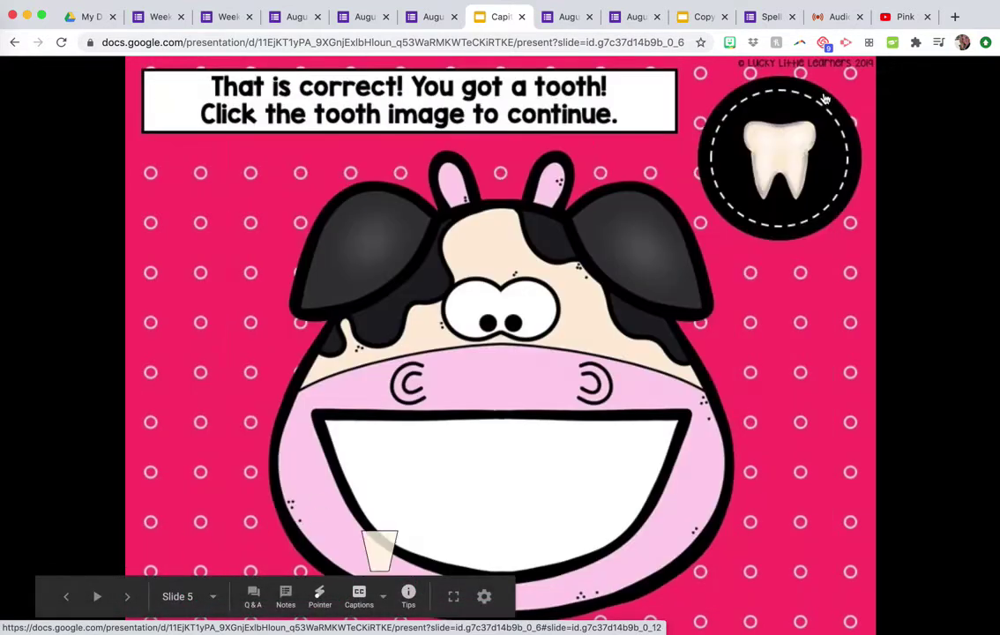
pyautogui.click(771, 129)
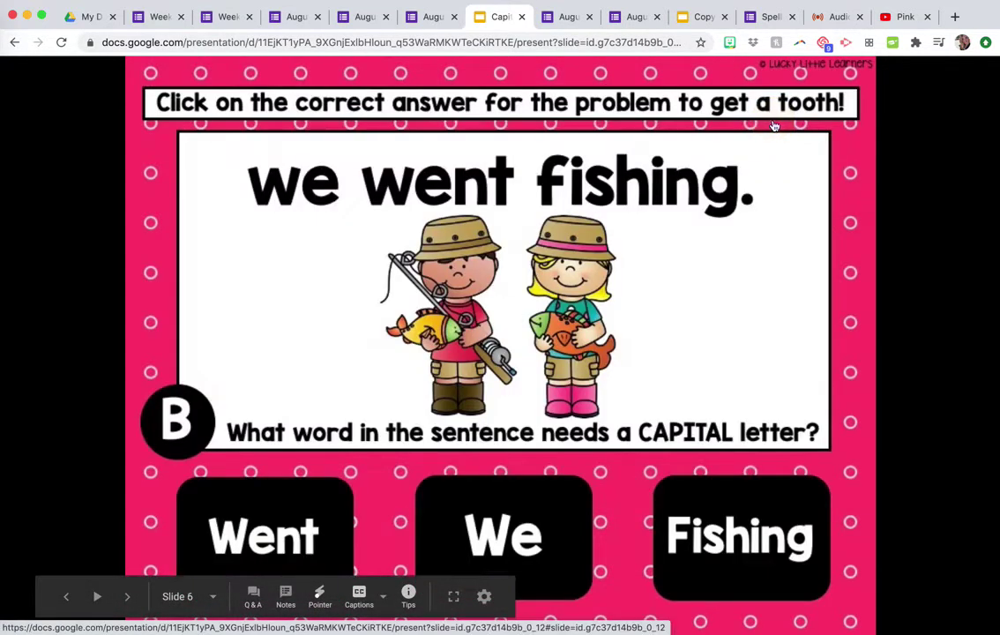
pyautogui.click(499, 528)
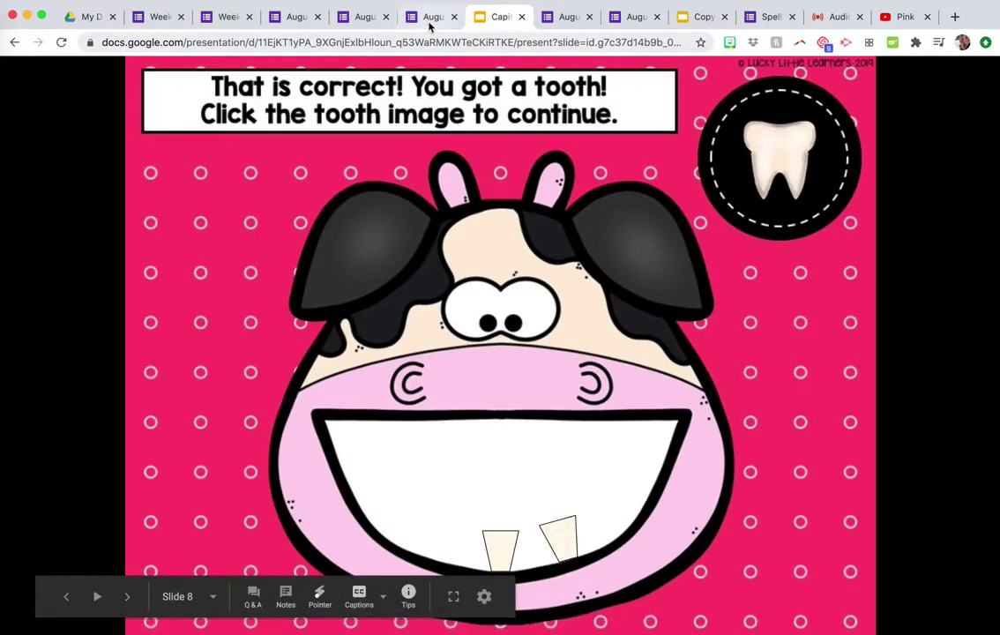
pyautogui.click(293, 17)
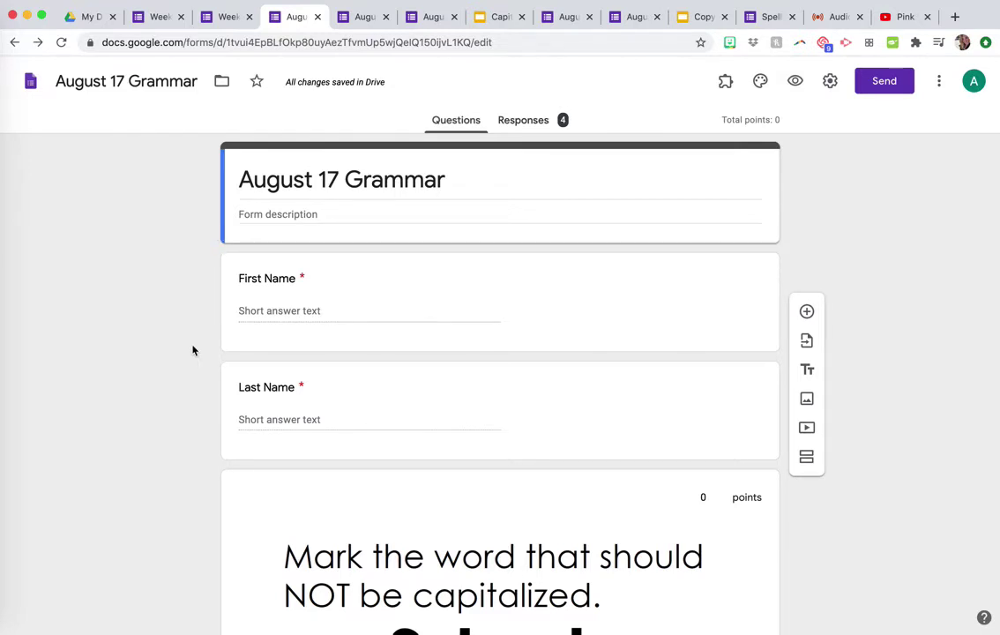
pyautogui.click(272, 177)
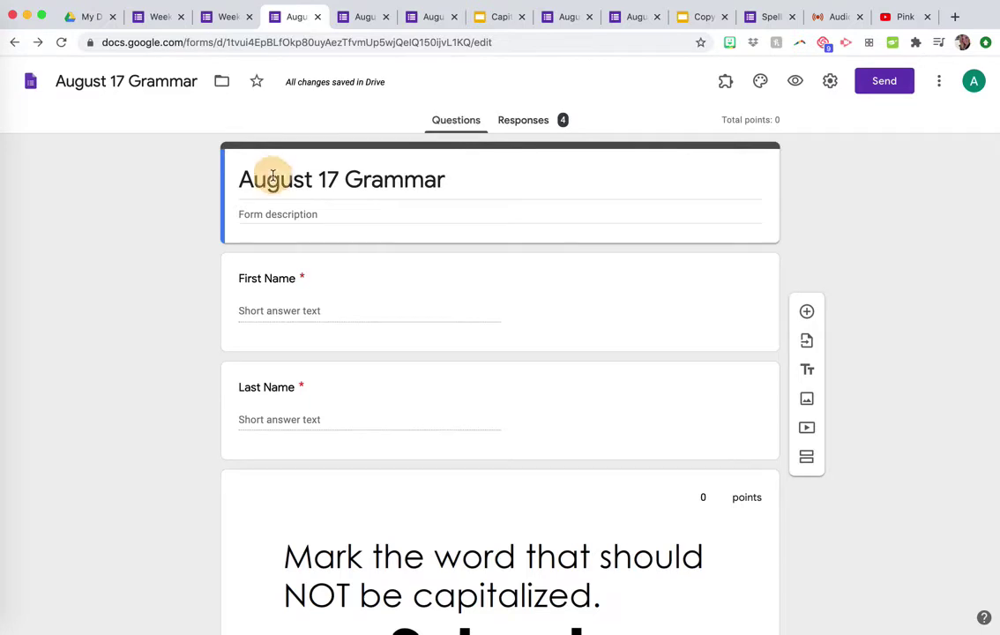
pyautogui.click(340, 180)
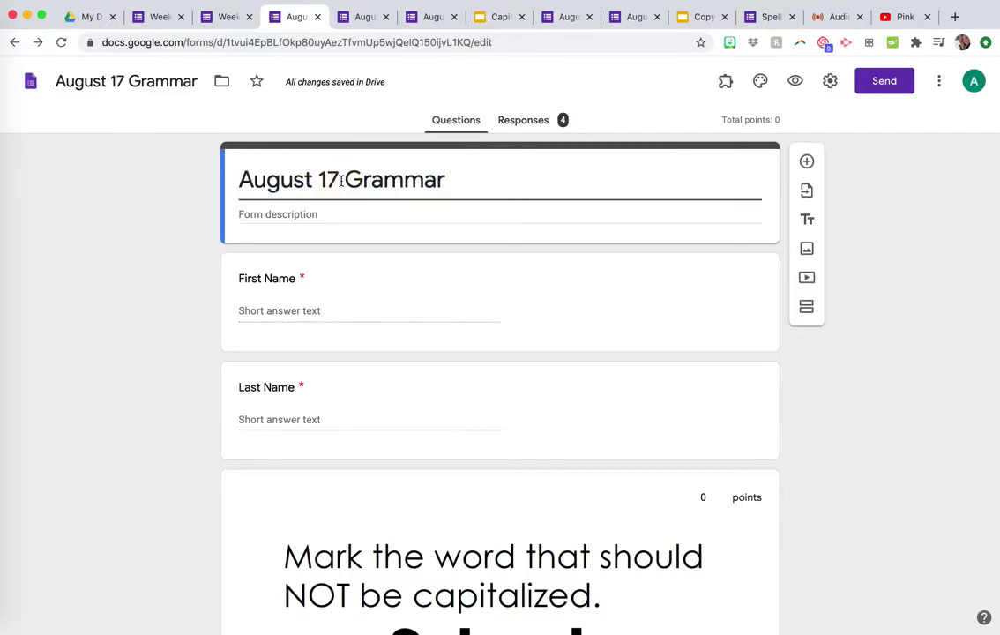
pyautogui.click(448, 175)
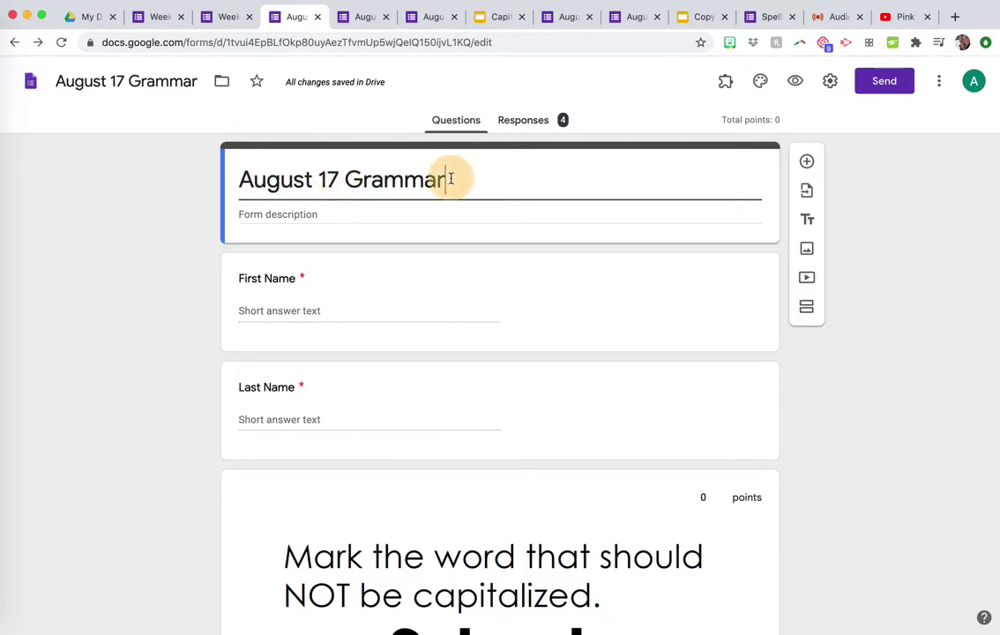
pyautogui.click(339, 217)
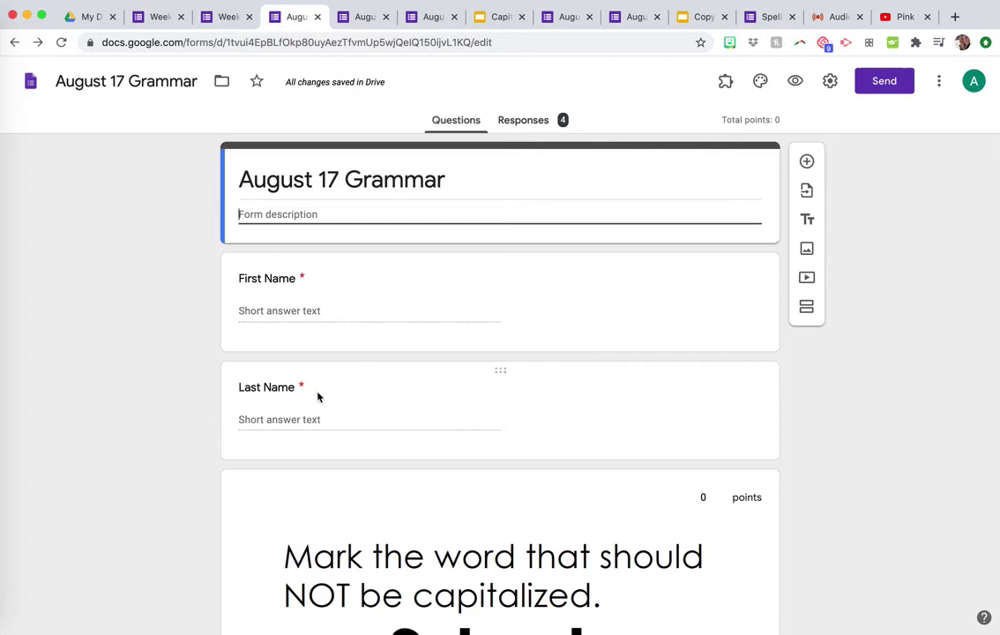
pyautogui.scroll(-3, 317, 395)
pyautogui.scroll(-4, 318, 397)
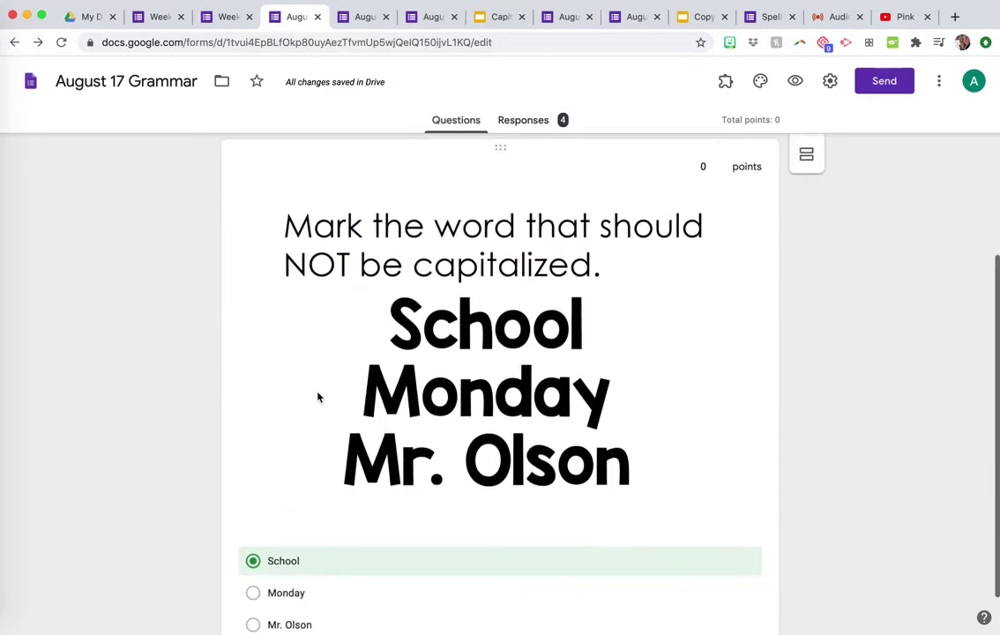
pyautogui.scroll(1, 442, 417)
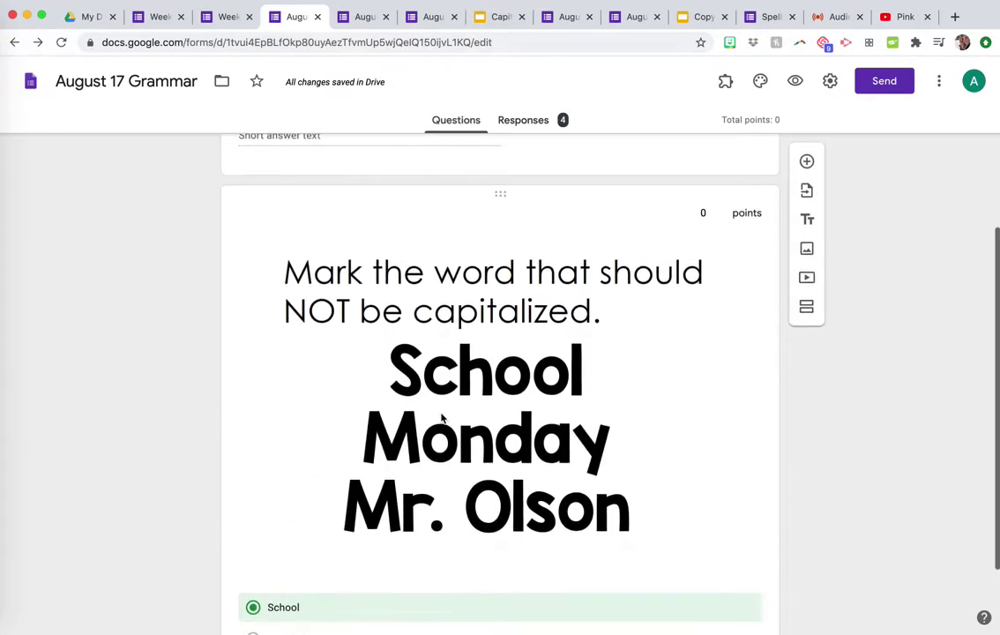
pyautogui.scroll(-1, 441, 417)
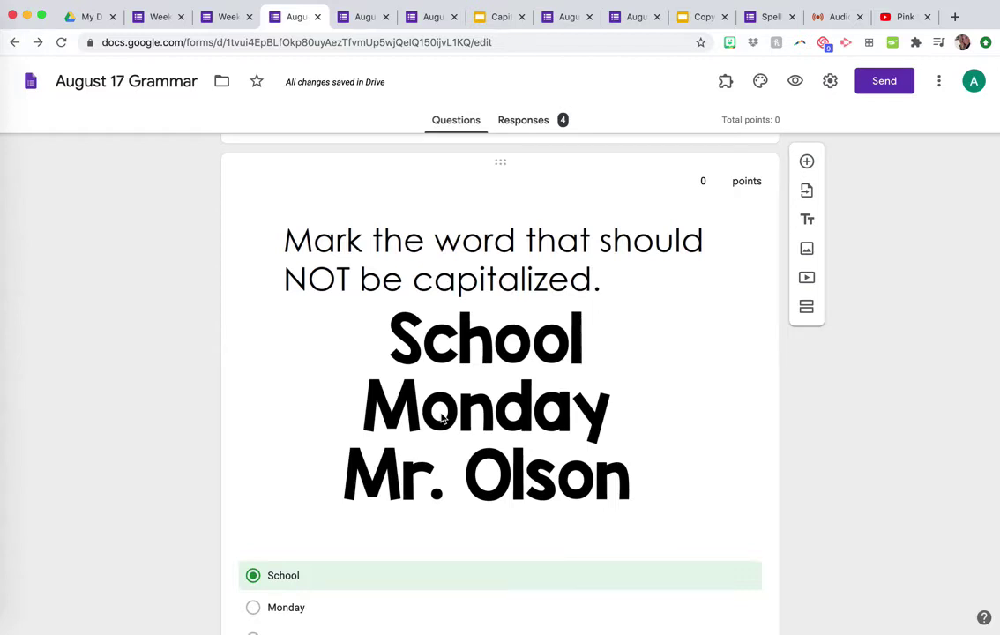
pyautogui.scroll(-1, 441, 416)
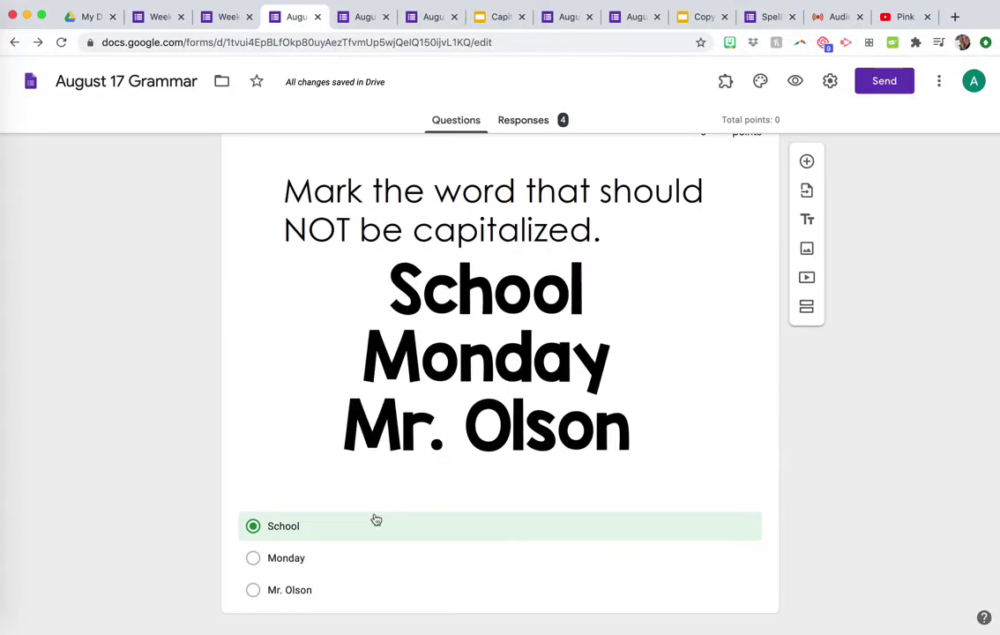
pyautogui.scroll(-1, 375, 517)
pyautogui.scroll(2, 477, 396)
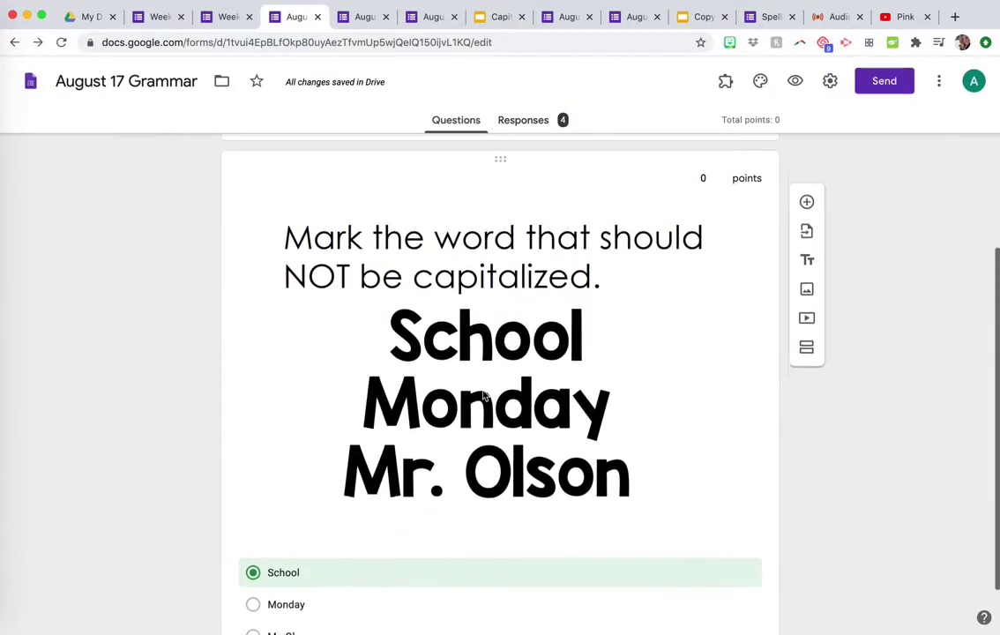
# Step: Confirm quiz mode with grades released immediately after each submission and save the settings
pyautogui.click(829, 80)
pyautogui.click(641, 154)
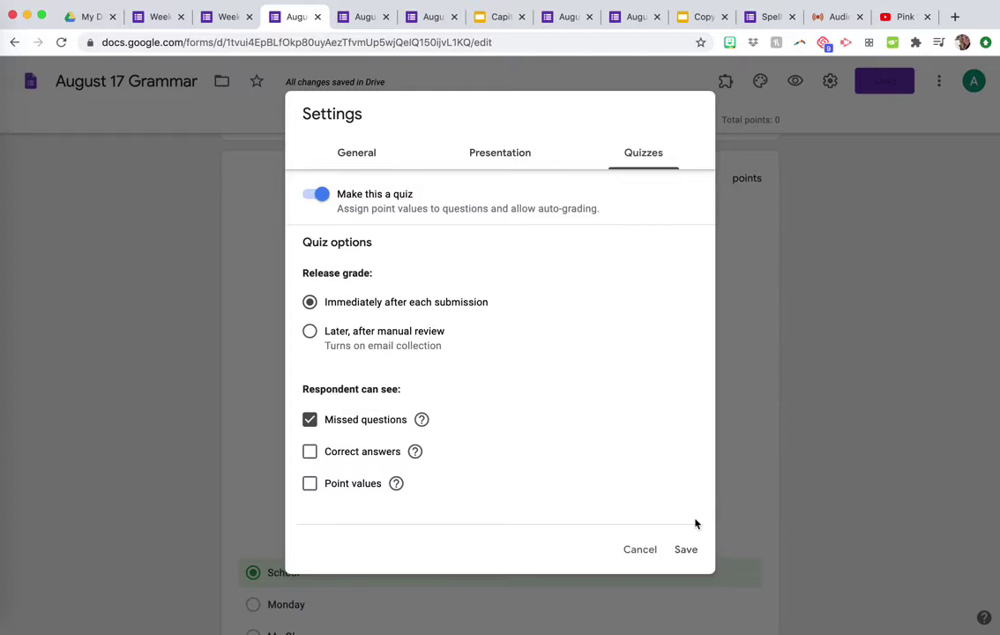
pyautogui.click(685, 559)
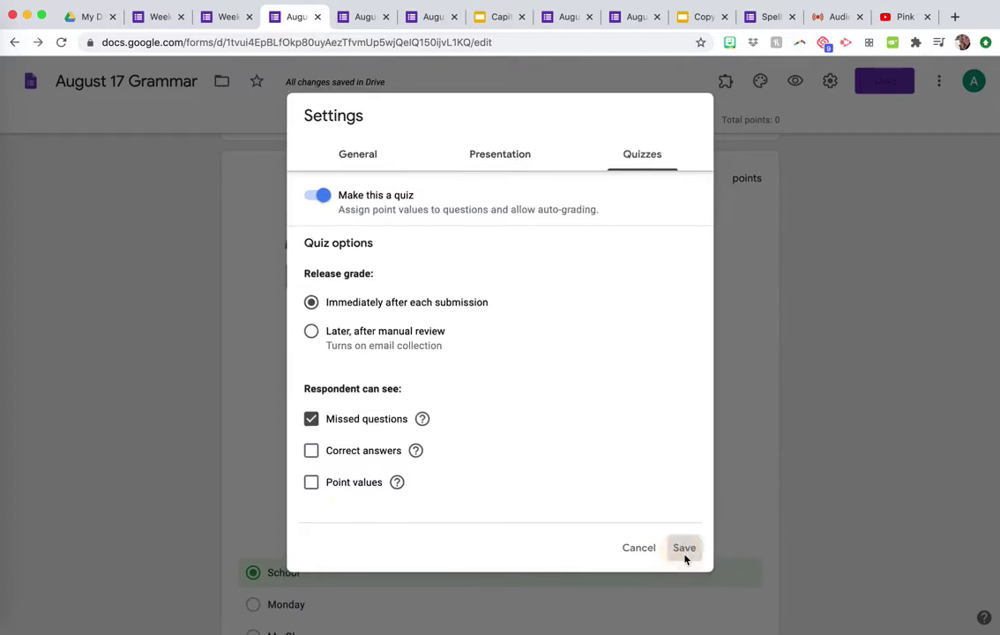
pyautogui.scroll(-1, 649, 518)
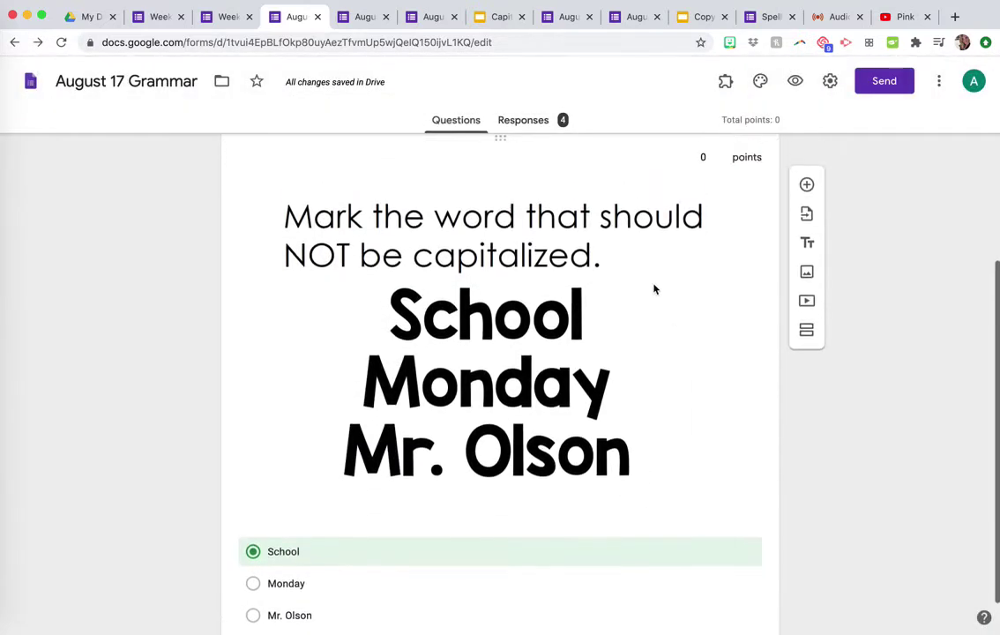
# Step: On the capitalization question, trash both the correct-answer and incorrect-answer feedback entries
pyautogui.click(652, 284)
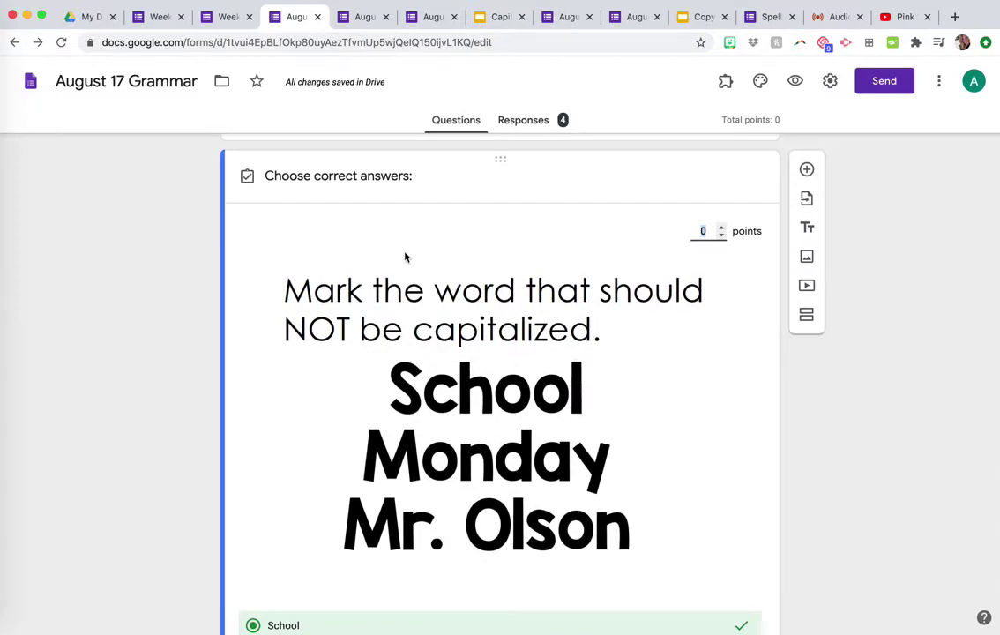
pyautogui.scroll(-3, 408, 335)
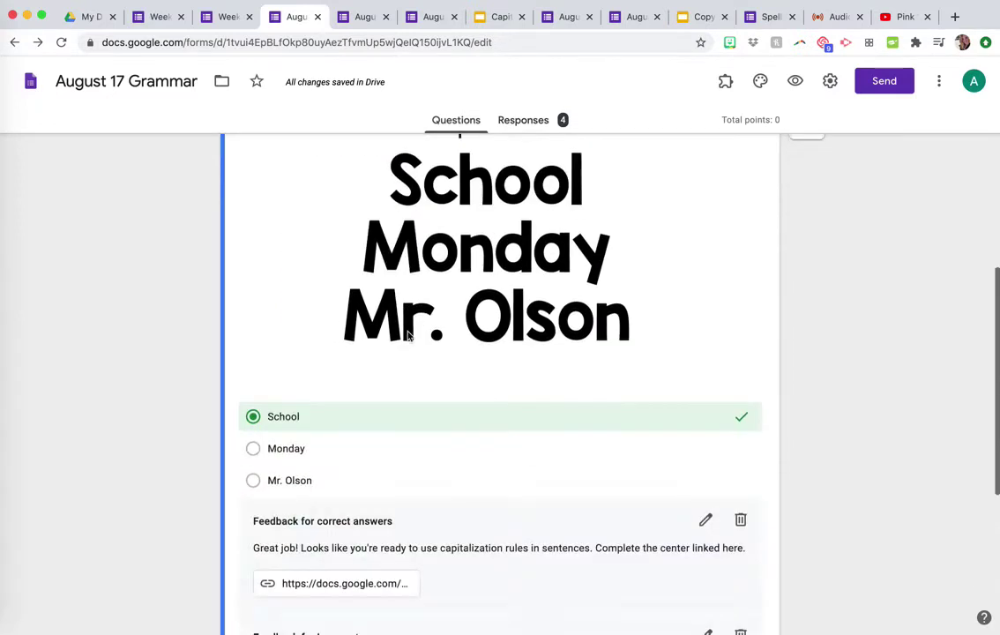
pyautogui.scroll(3, 408, 328)
pyautogui.scroll(-10, 411, 306)
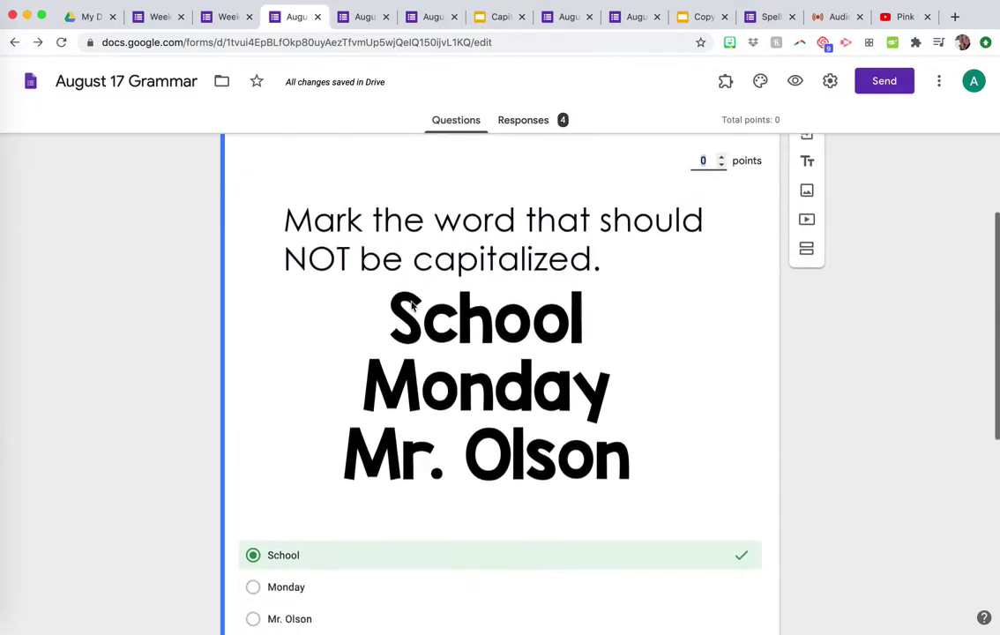
pyautogui.scroll(4, 410, 306)
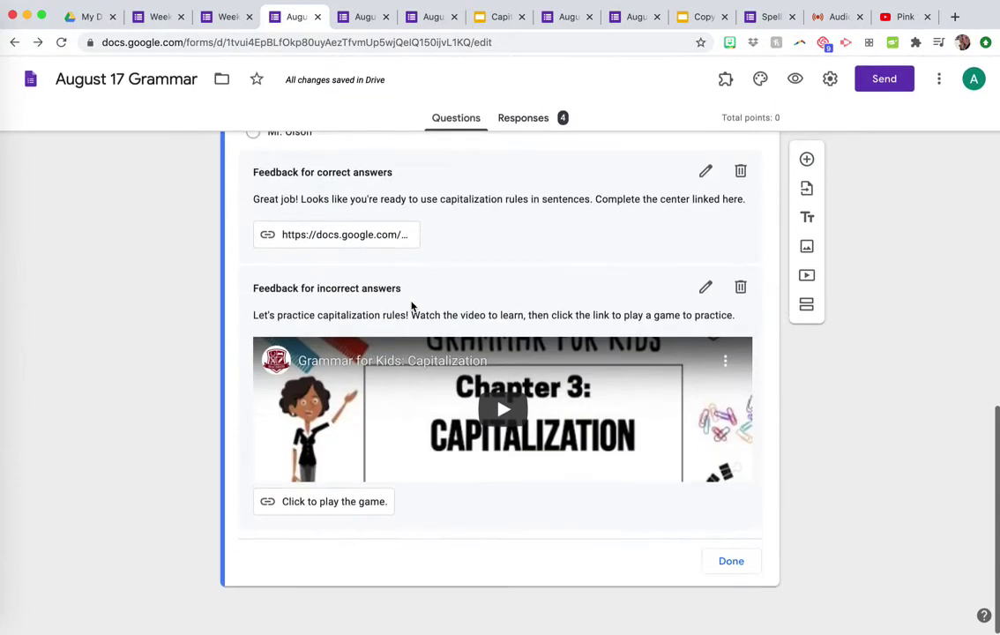
pyautogui.scroll(-2, 399, 355)
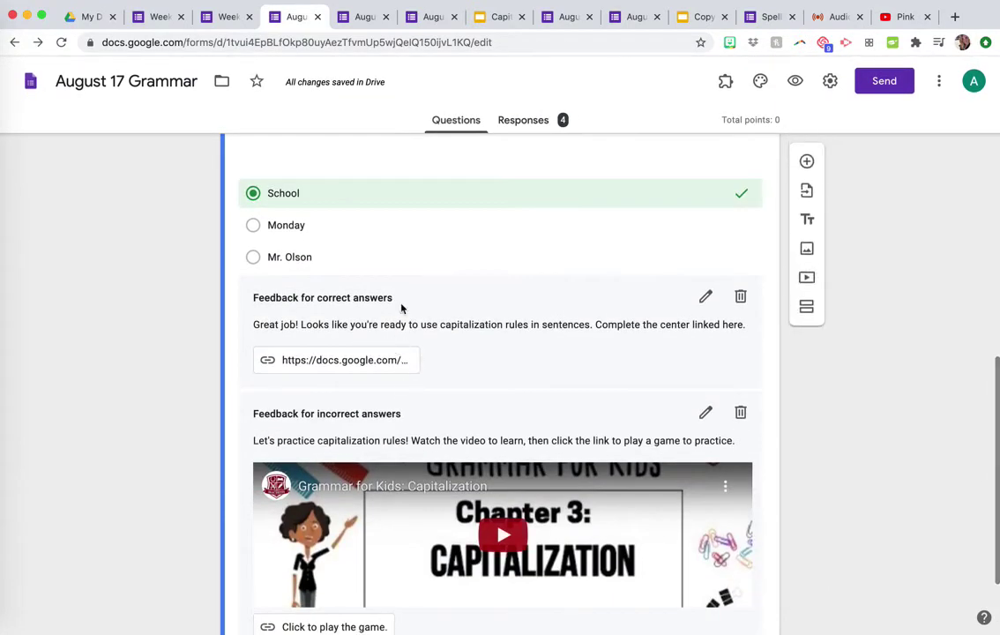
pyautogui.scroll(2, 441, 455)
pyautogui.scroll(-2, 443, 458)
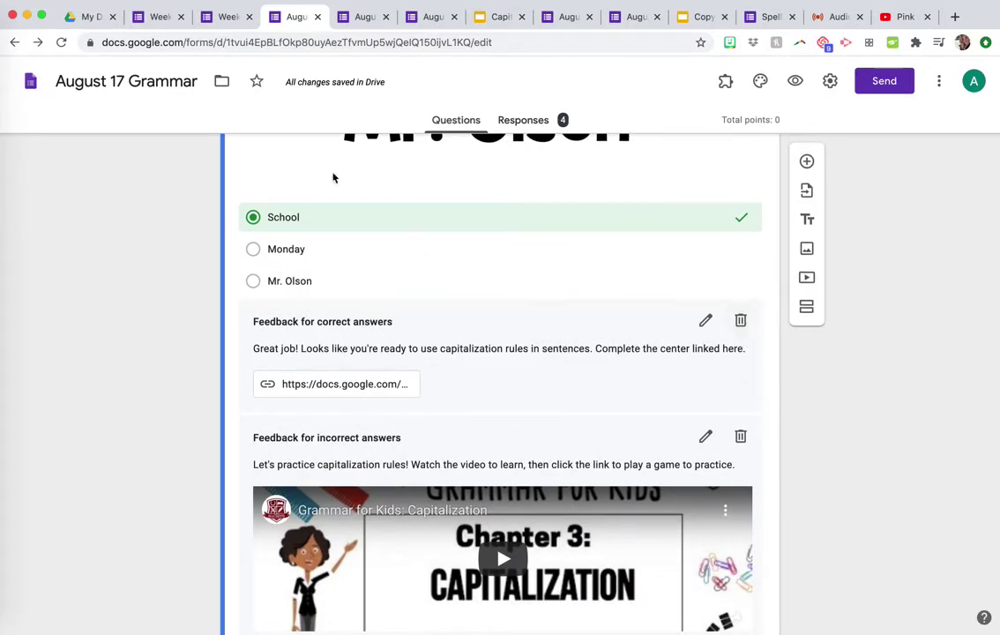
pyautogui.scroll(-3, 538, 362)
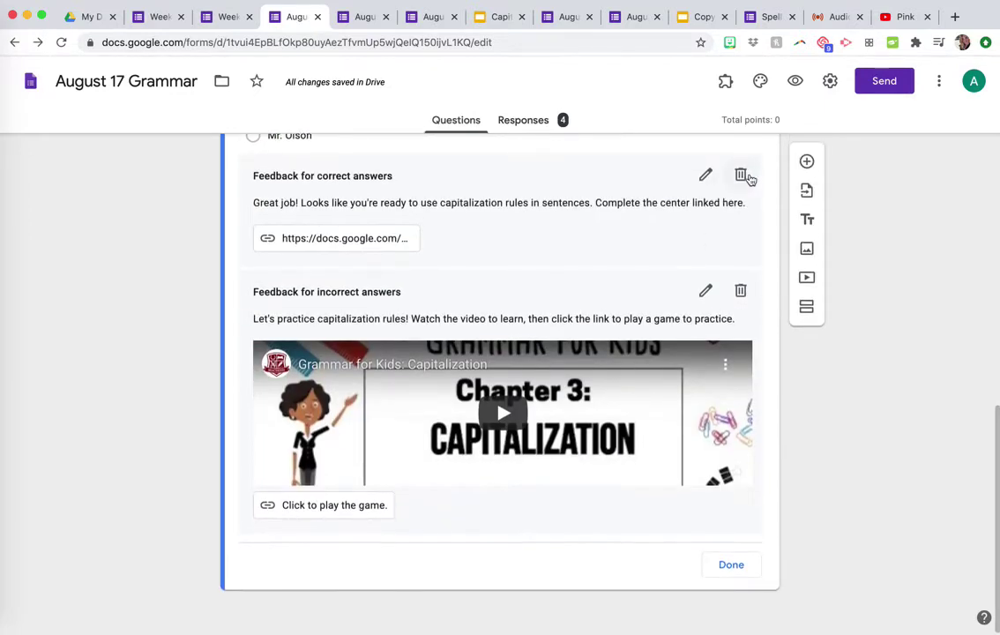
pyautogui.click(742, 176)
pyautogui.scroll(-7, 733, 386)
pyautogui.scroll(1, 736, 353)
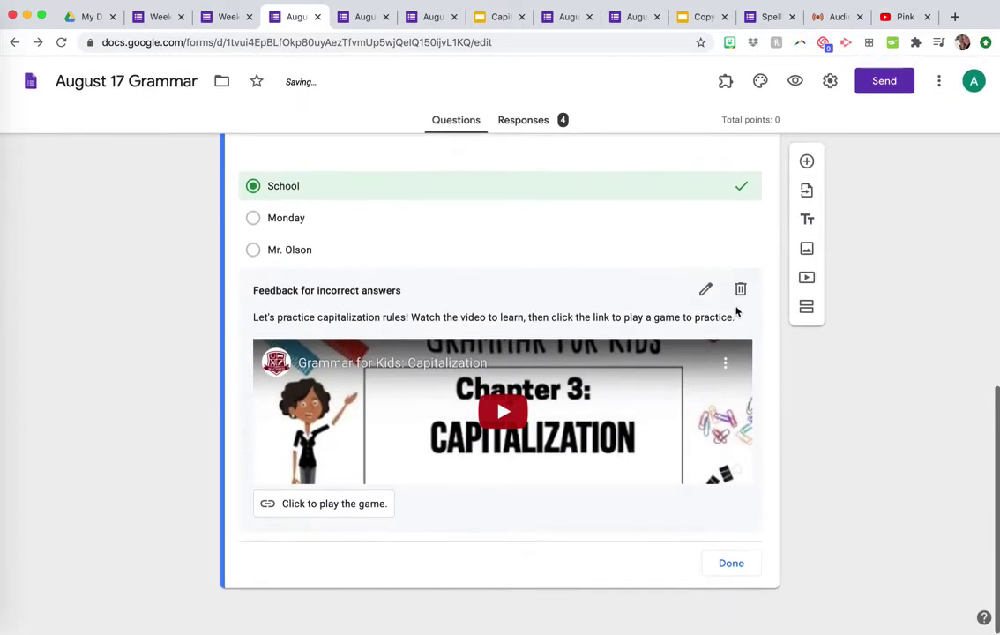
pyautogui.click(742, 289)
pyautogui.scroll(-2, 561, 504)
pyautogui.scroll(-5, 560, 504)
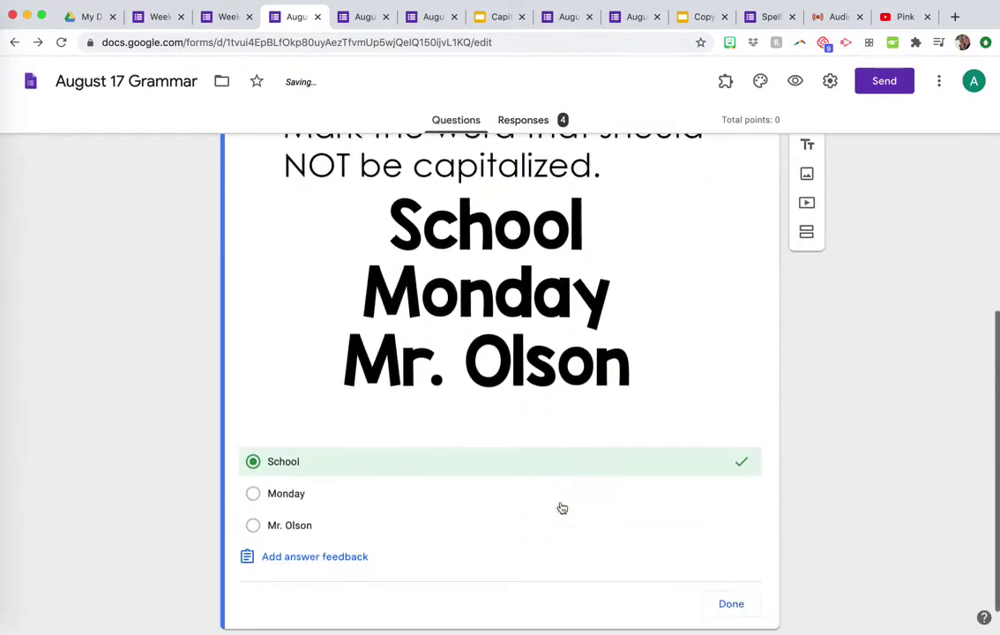
pyautogui.scroll(4, 558, 504)
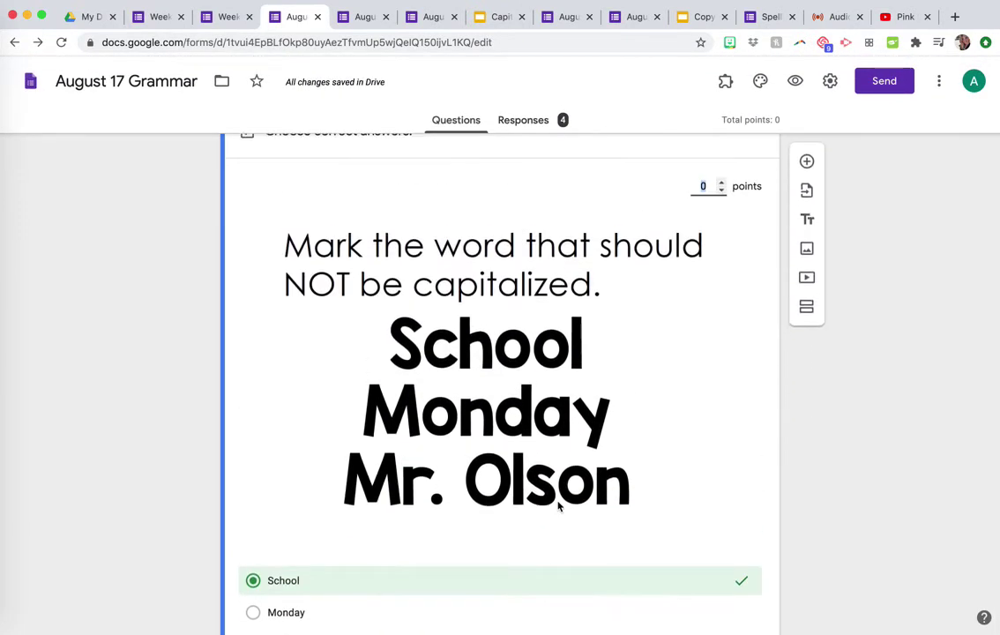
pyautogui.scroll(-3, 413, 363)
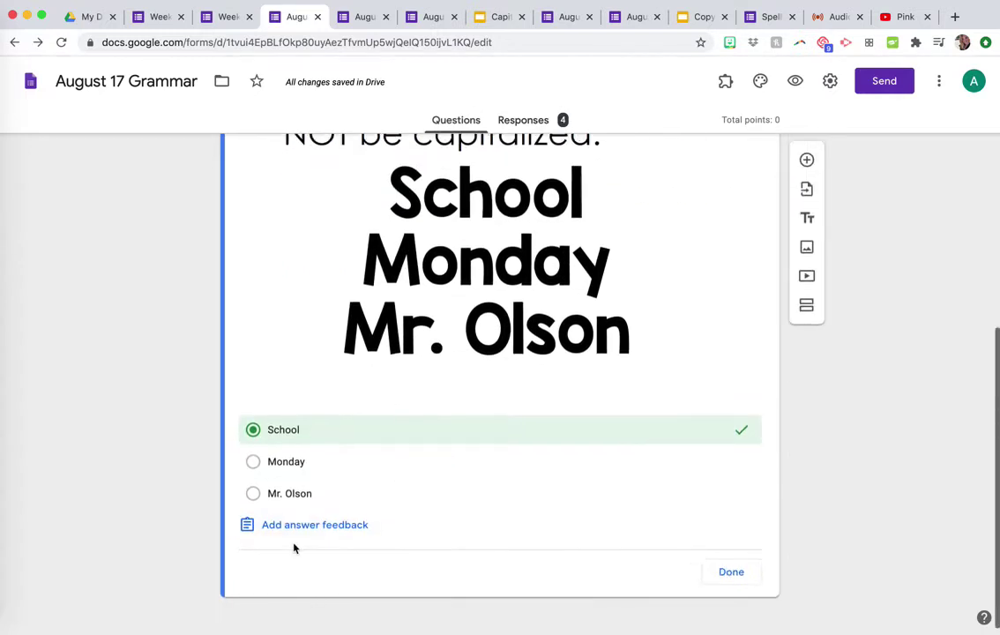
pyautogui.click(290, 527)
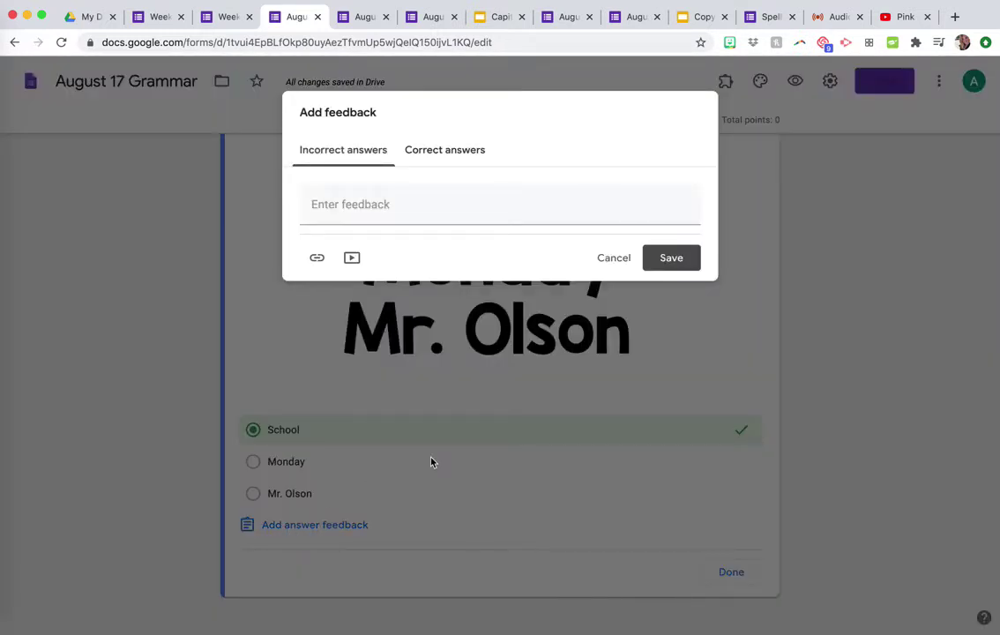
pyautogui.click(320, 159)
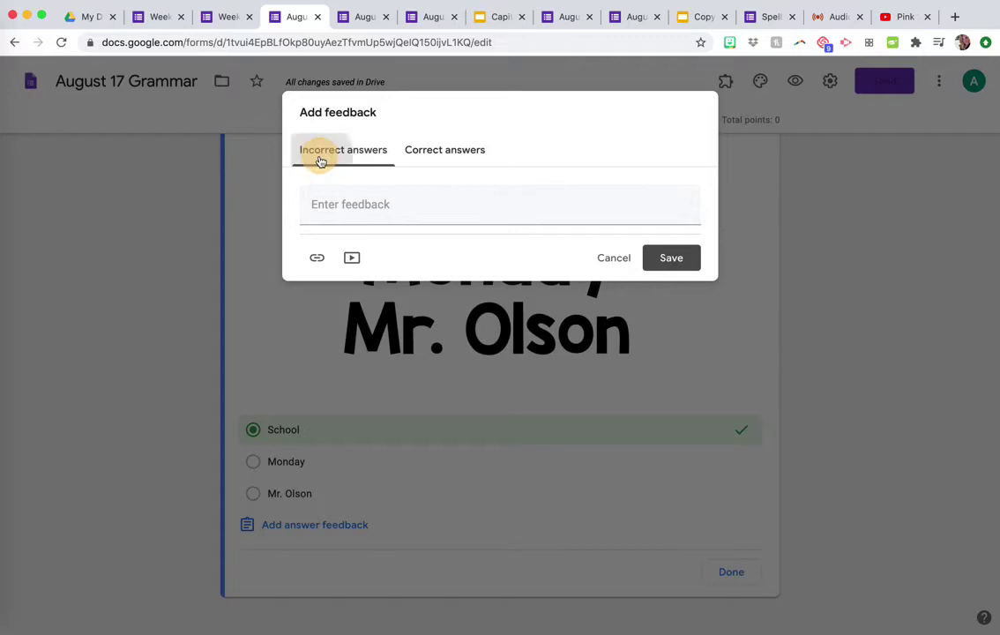
pyautogui.click(316, 199)
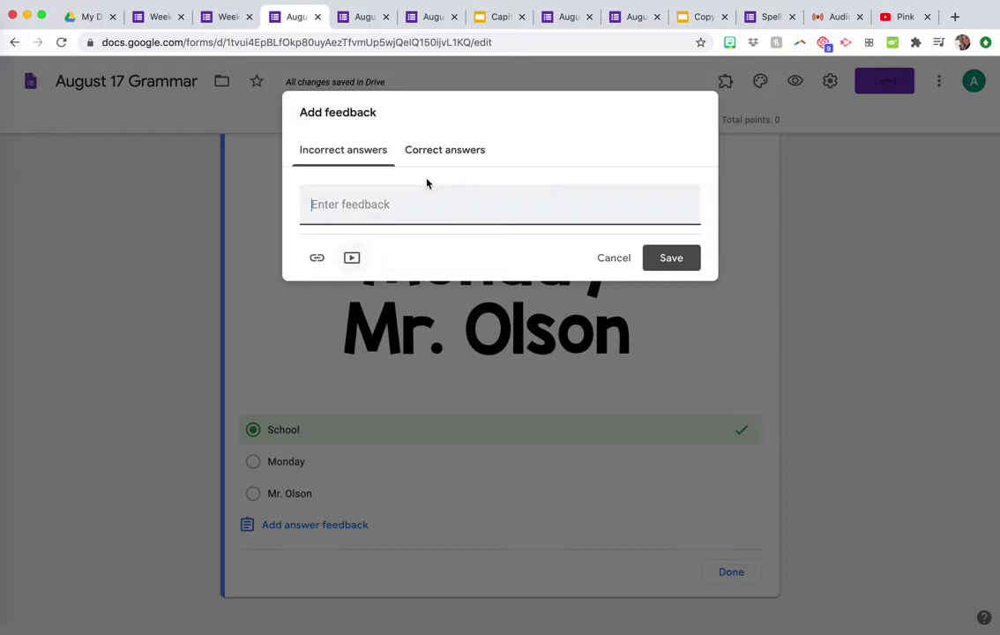
pyautogui.click(447, 155)
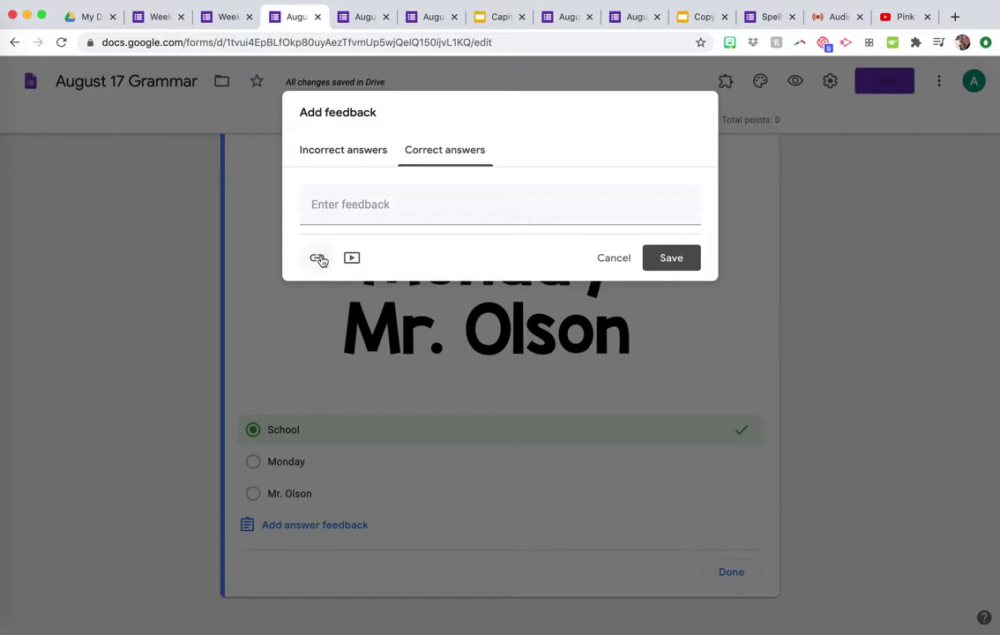
pyautogui.click(675, 255)
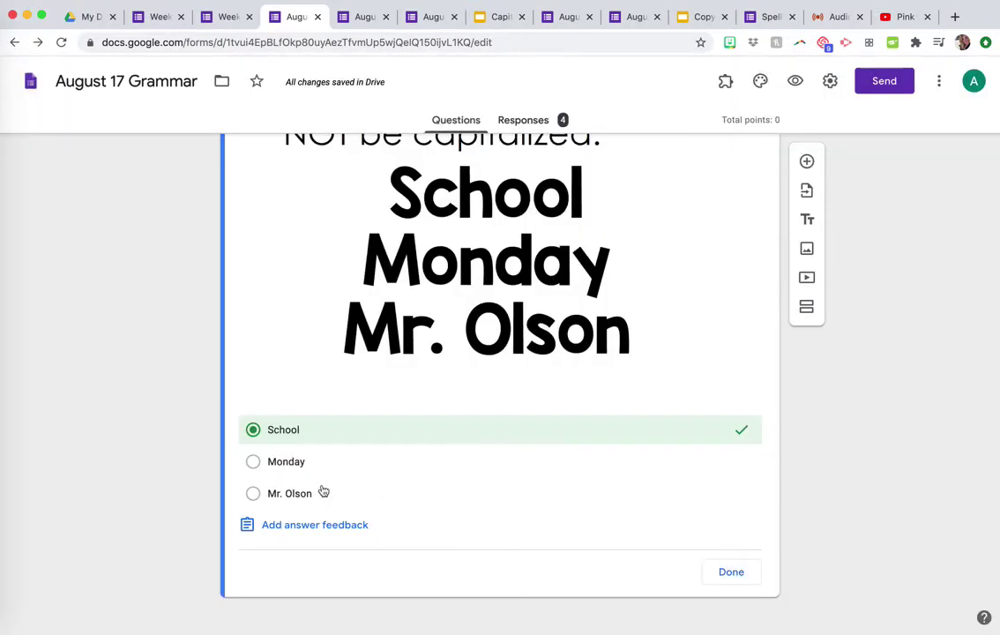
pyautogui.scroll(4, 323, 492)
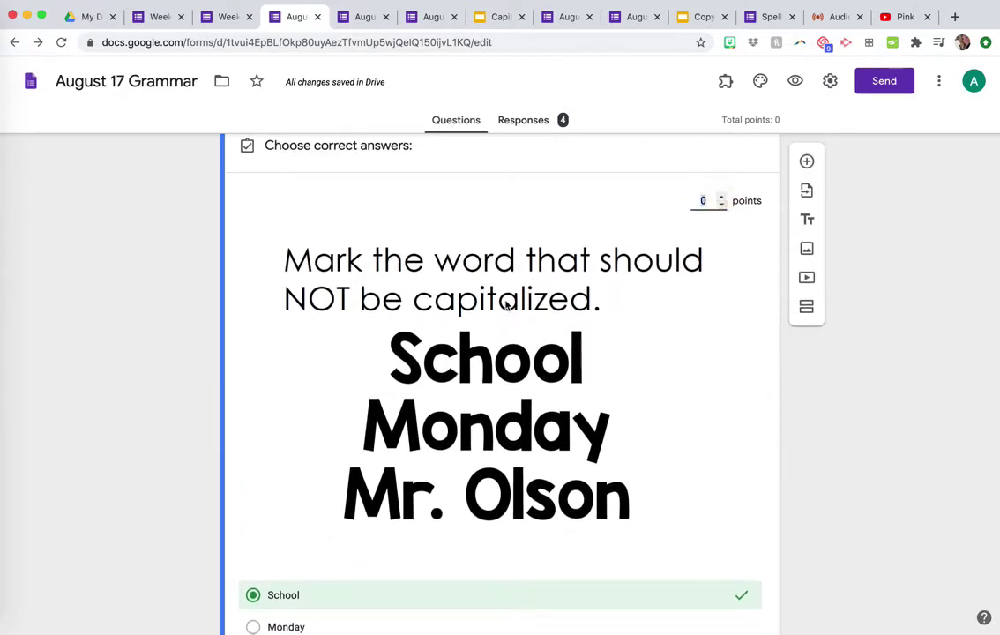
pyautogui.scroll(-1, 404, 490)
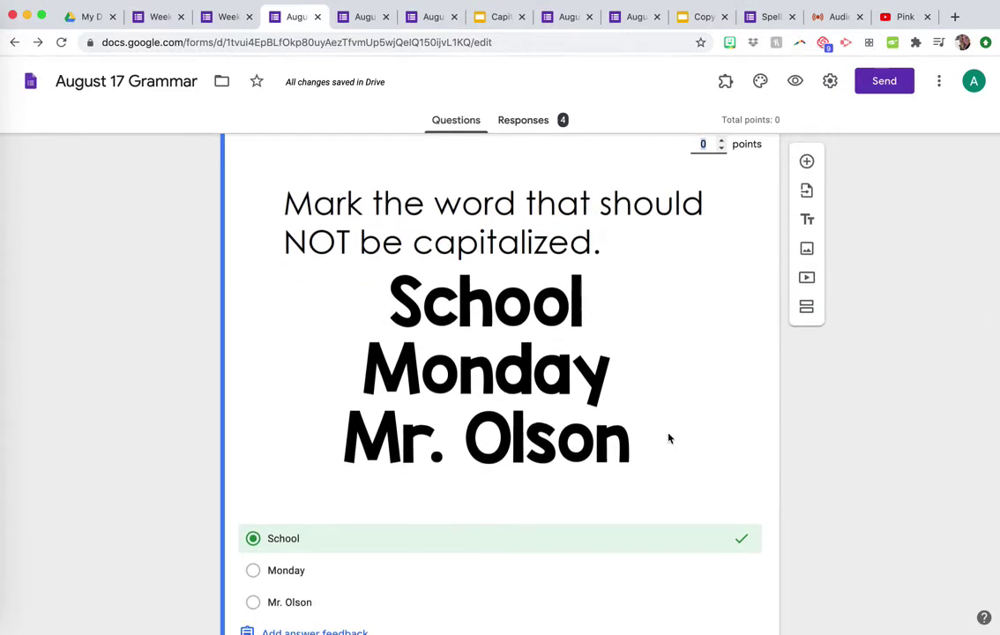
pyautogui.scroll(1, 647, 319)
pyautogui.scroll(-2, 647, 320)
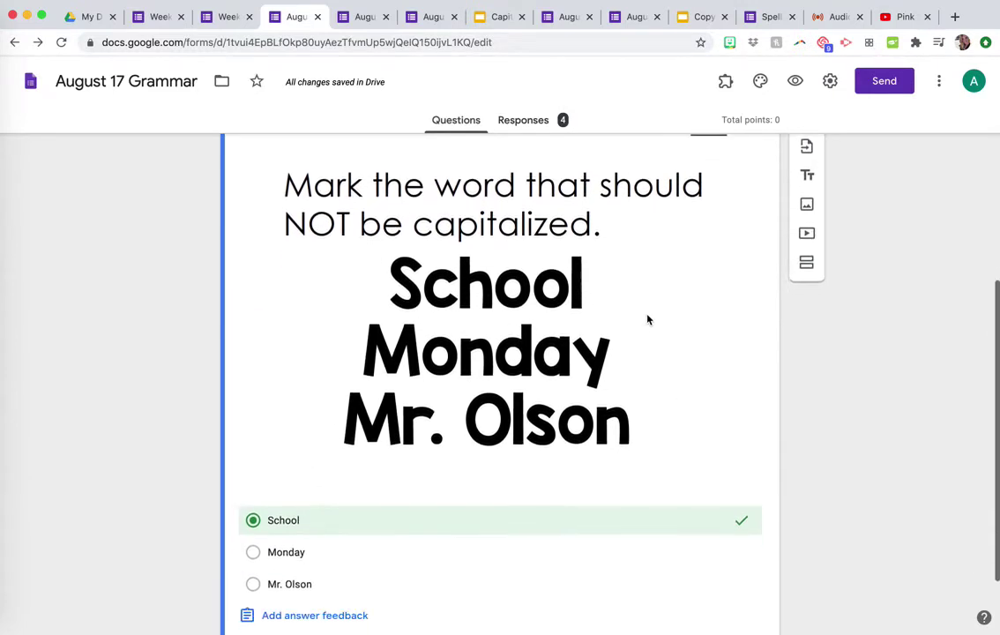
pyautogui.scroll(2, 647, 320)
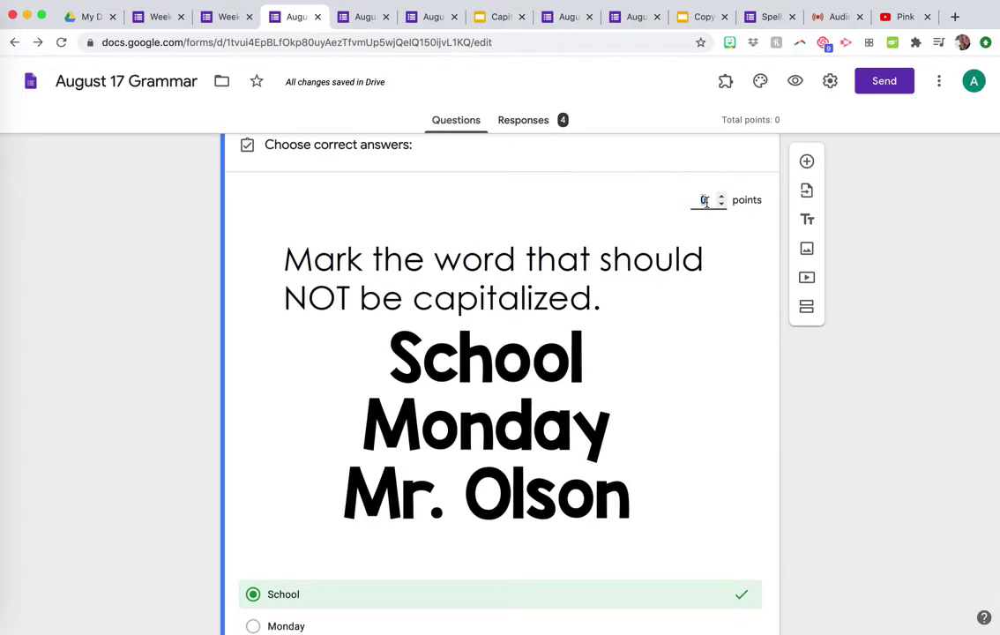
pyautogui.scroll(-2, 732, 290)
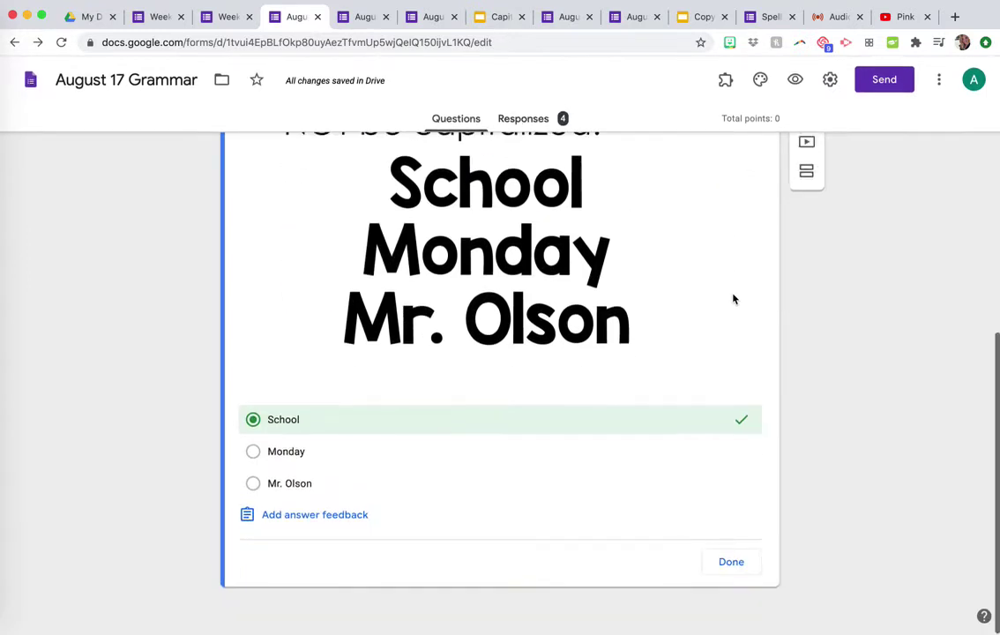
pyautogui.scroll(5, 733, 296)
pyautogui.scroll(1, 733, 299)
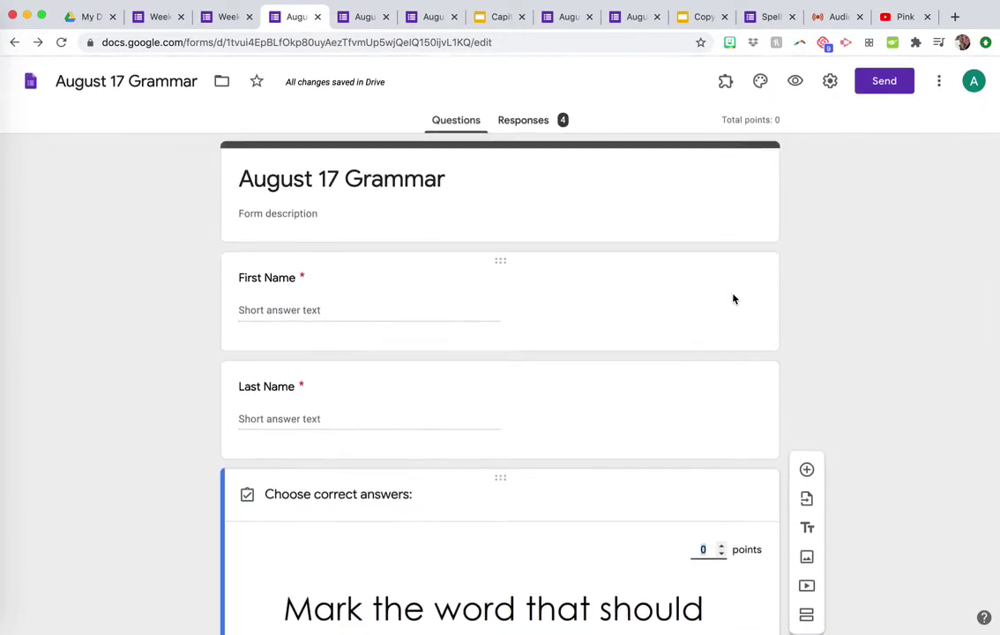
pyautogui.scroll(-1, 732, 299)
pyautogui.scroll(-3, 733, 299)
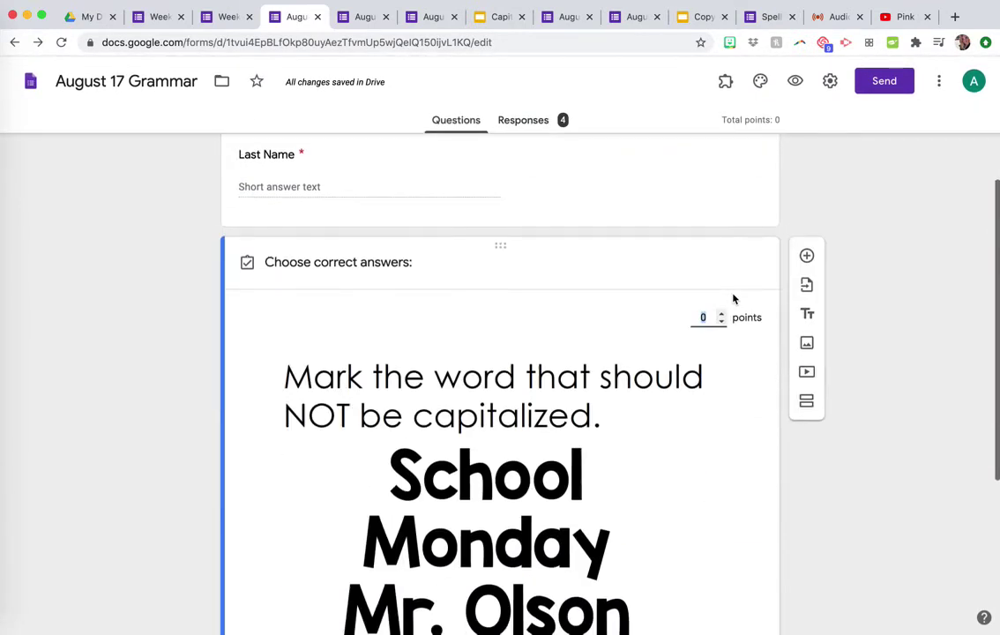
pyautogui.scroll(-3, 733, 299)
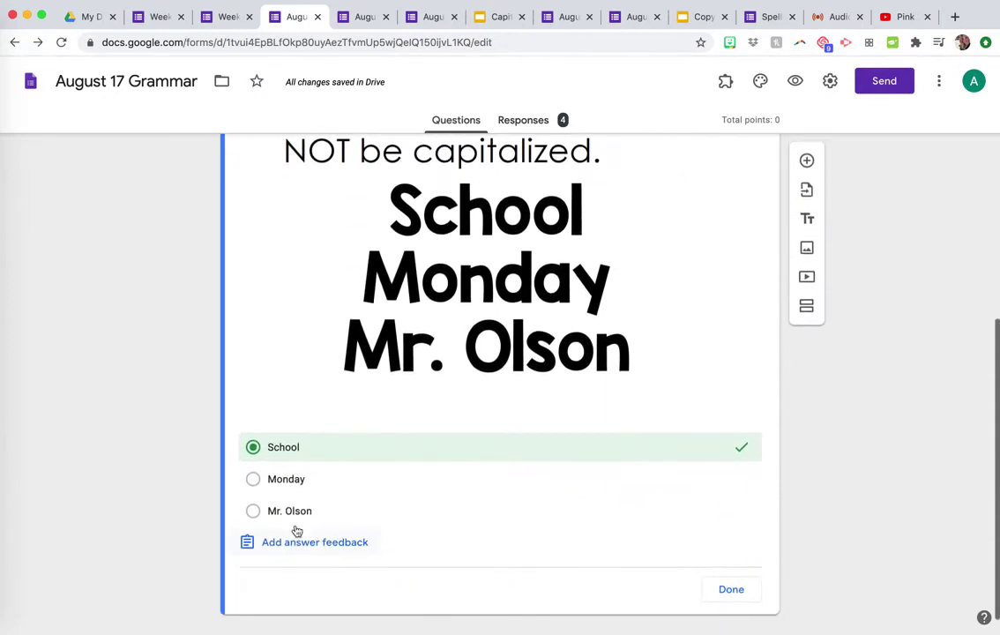
# Step: Open the capitalization question's answer feedback editor, closing the video picker without adding a video
pyautogui.click(310, 544)
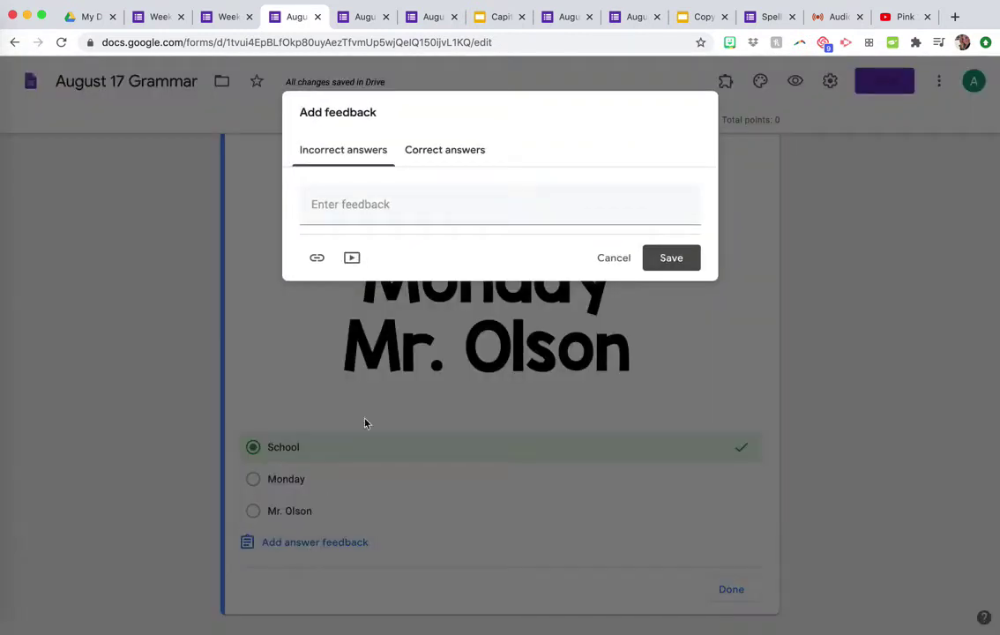
pyautogui.click(352, 261)
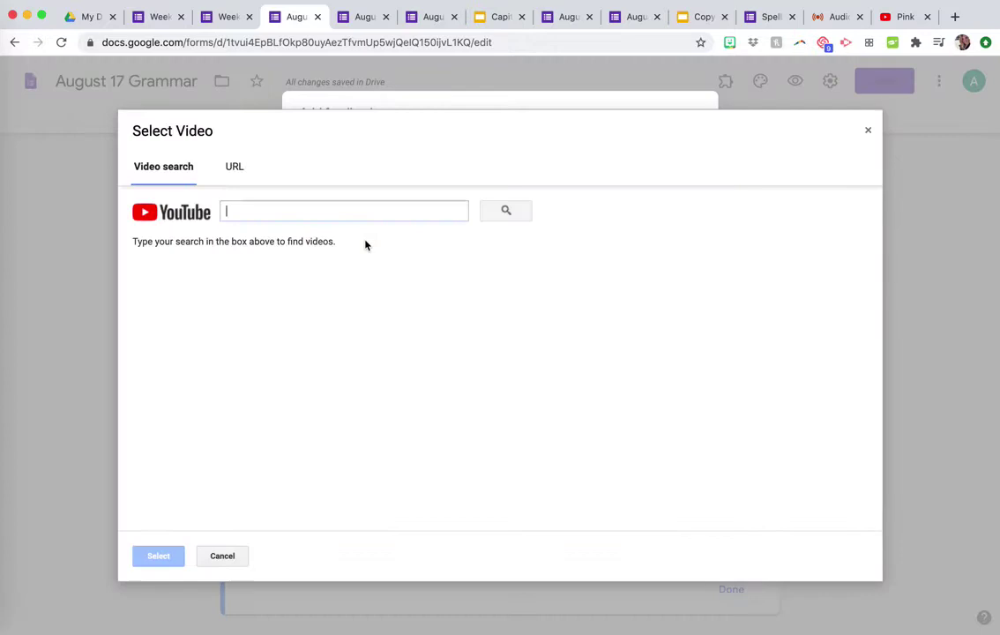
pyautogui.click(869, 130)
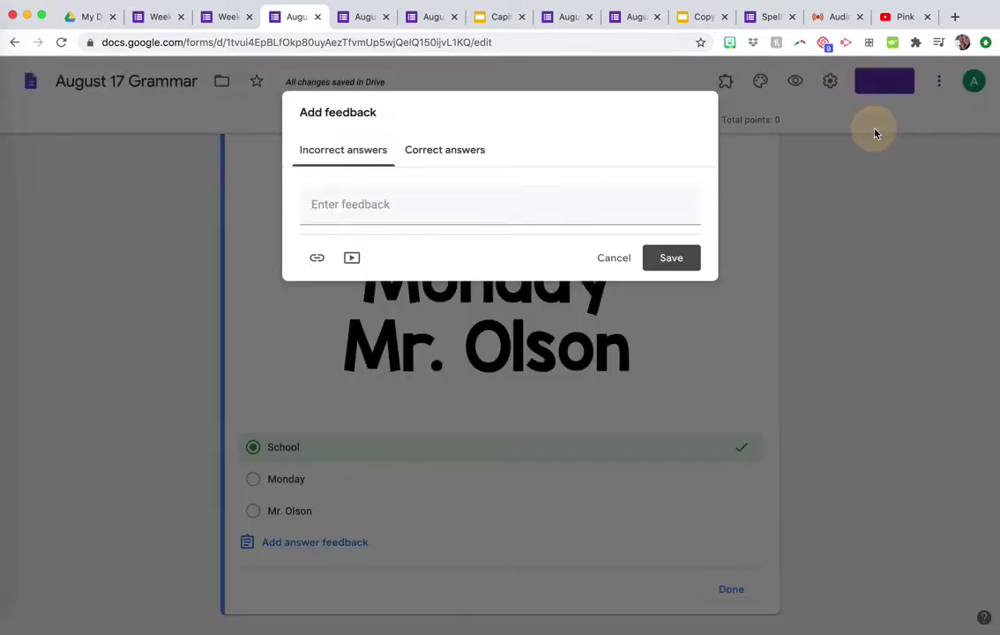
# Step: Start a link on the incorrect-answer feedback, leaving the link address and display text blank
pyautogui.click(317, 259)
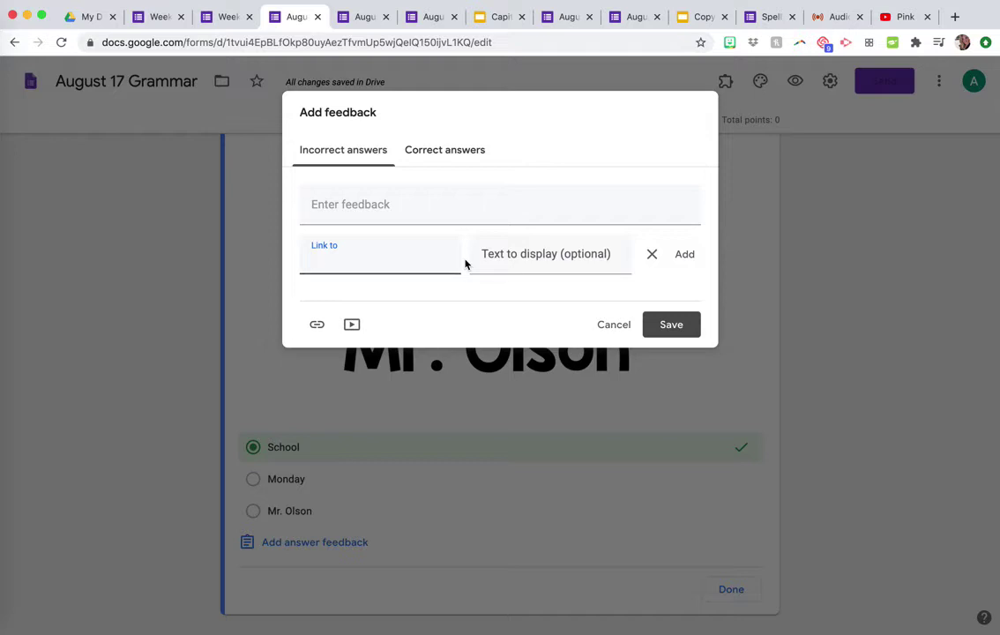
pyautogui.click(318, 203)
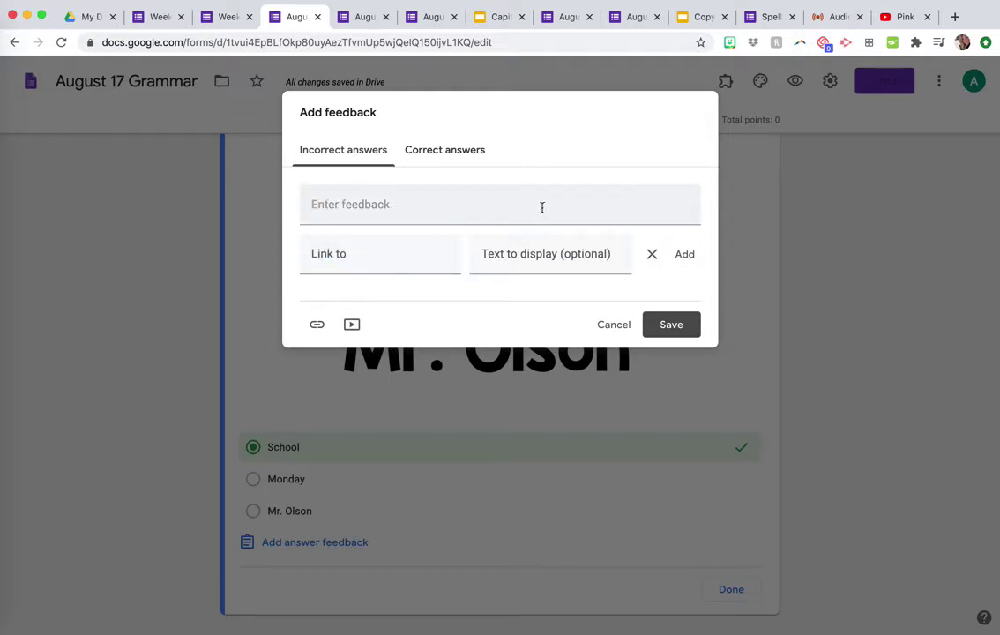
pyautogui.click(375, 257)
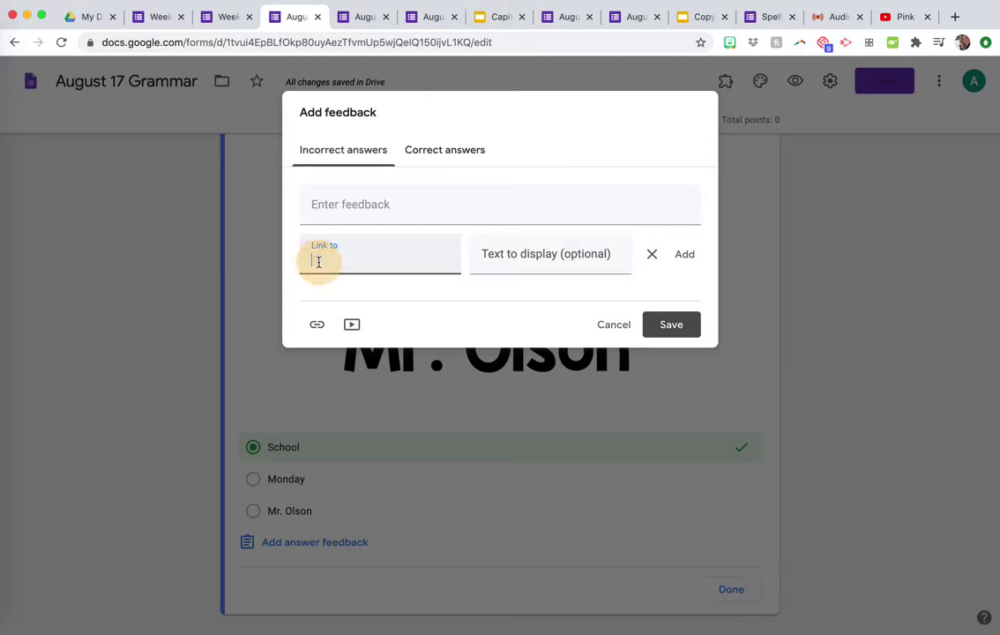
pyautogui.click(504, 256)
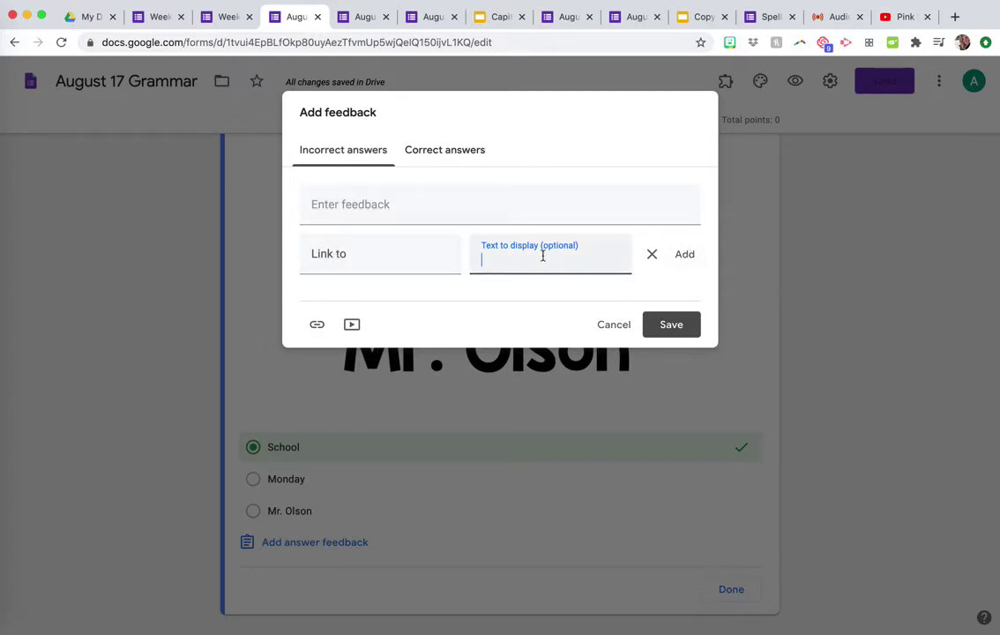
# Step: Cancel the incorrect-answer feedback without saving it
pyautogui.click(614, 324)
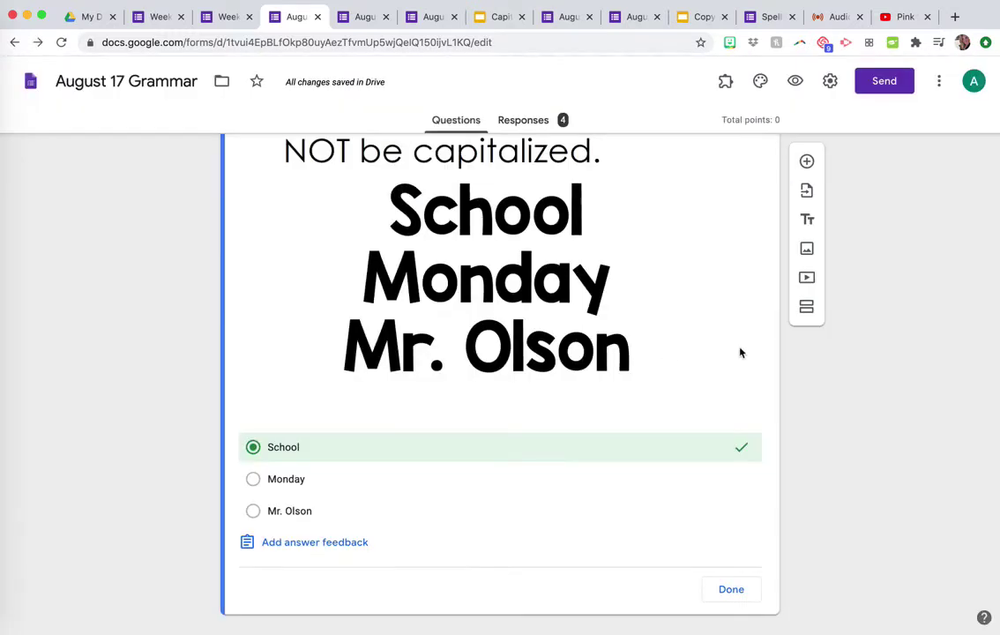
pyautogui.scroll(6, 740, 352)
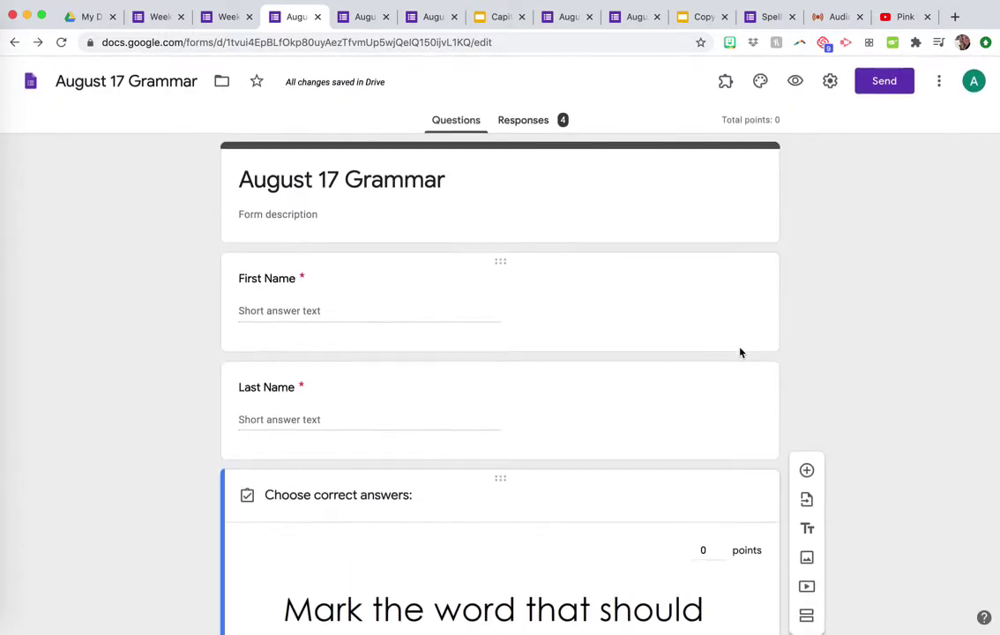
pyautogui.scroll(-6, 740, 353)
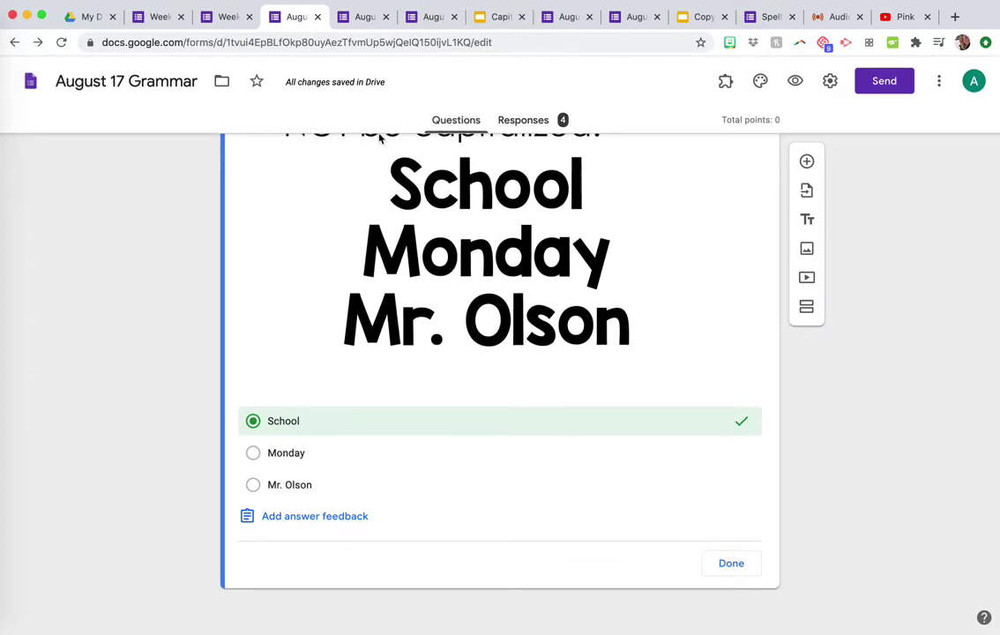
# Step: Close the August 17 Grammar form editor and its leftover response, score and game tabs
pyautogui.click(318, 17)
pyautogui.click(317, 16)
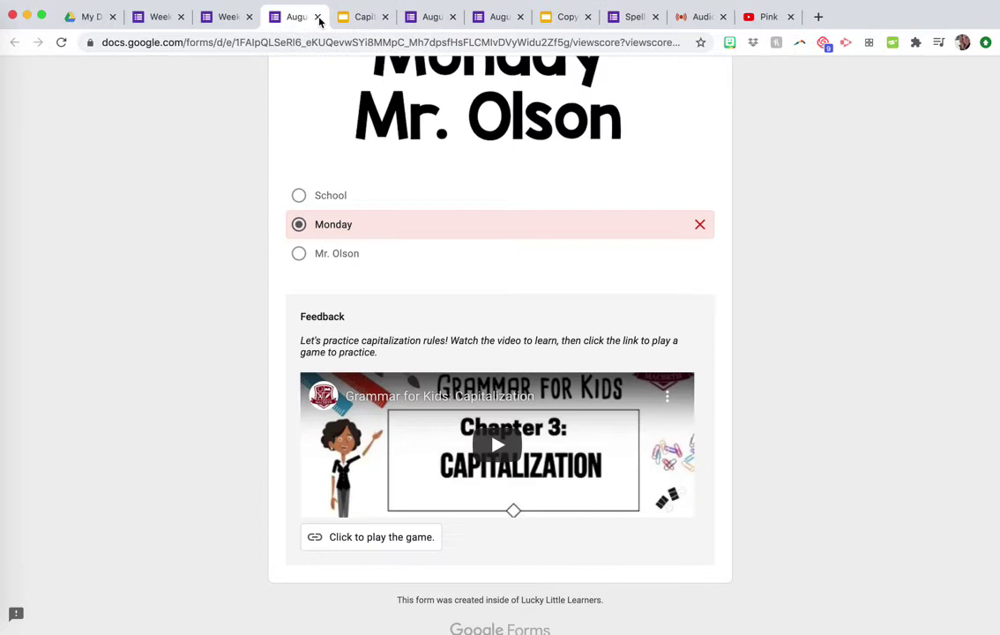
pyautogui.click(317, 17)
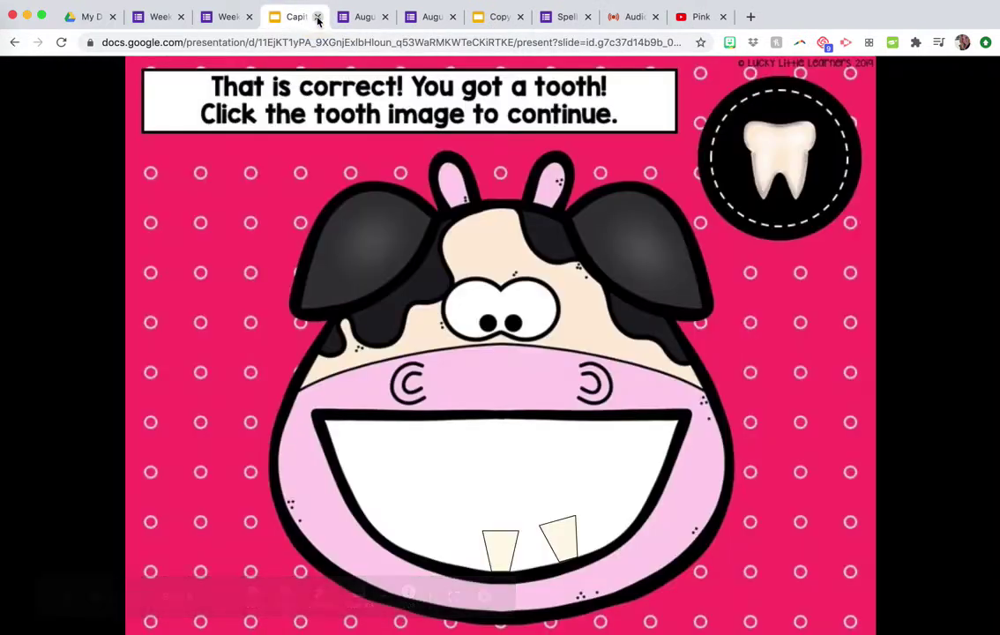
pyautogui.click(317, 17)
pyautogui.click(318, 16)
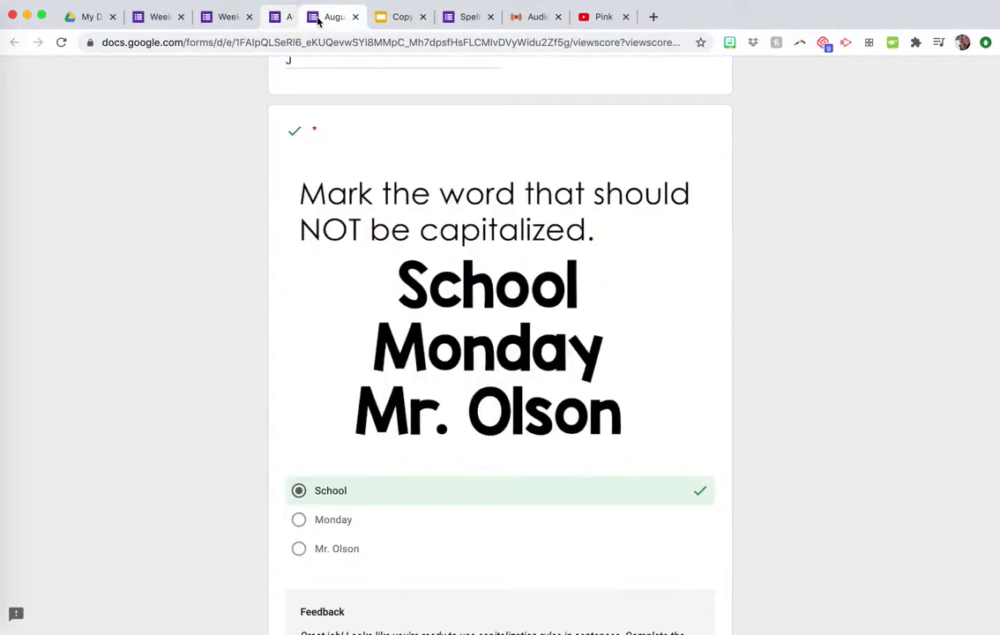
pyautogui.click(318, 17)
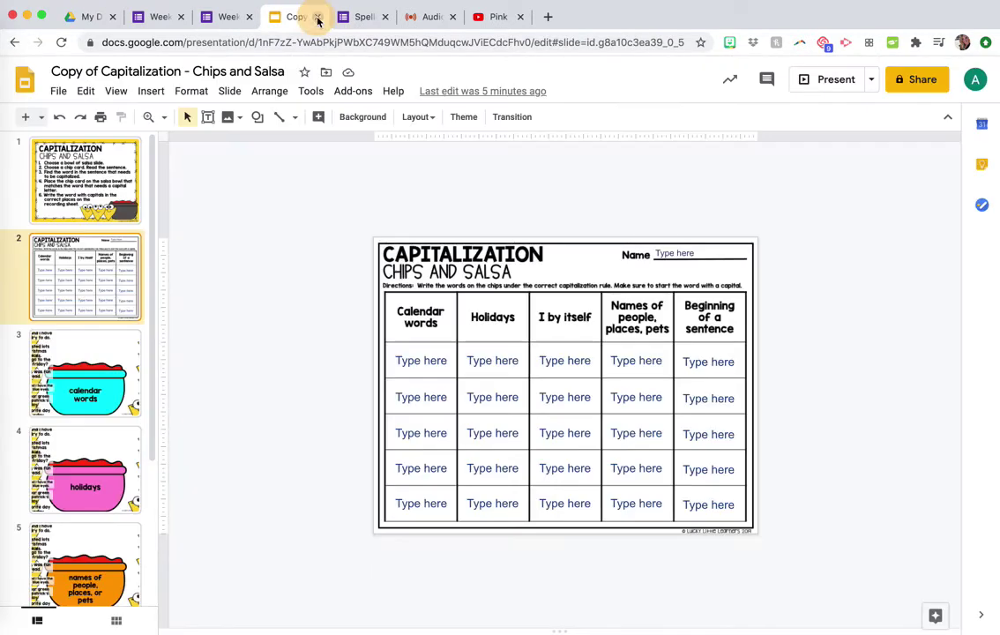
# Step: Close the Copy of Capitalization - Chips and Salsa slides to reveal the Spelling Test - August 17 form
pyautogui.click(317, 17)
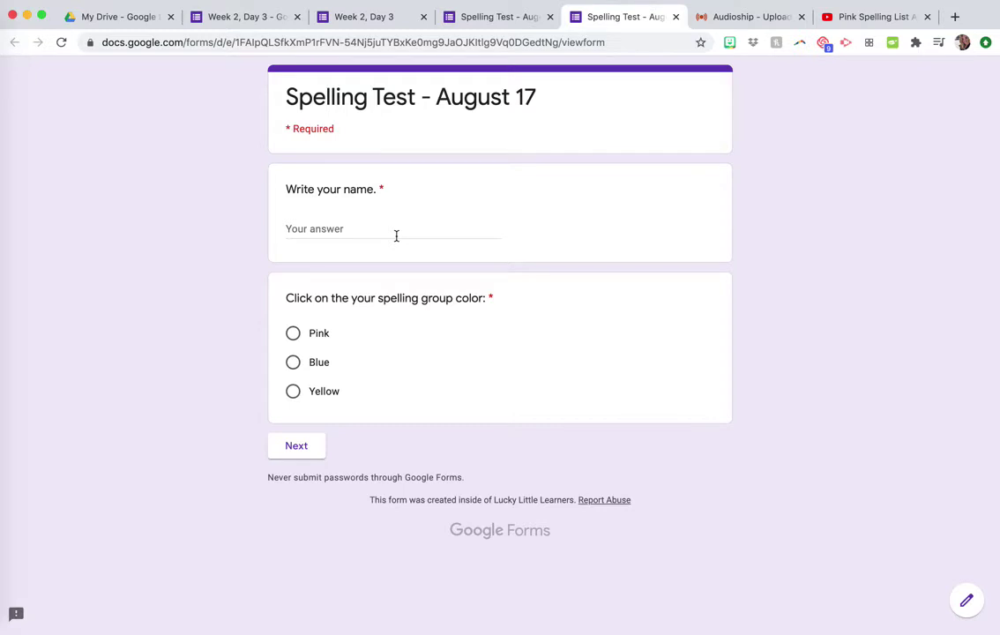
# Step: Fill in a student name, pick Pink as the spelling group, and advance to the Pink section
pyautogui.click(314, 226)
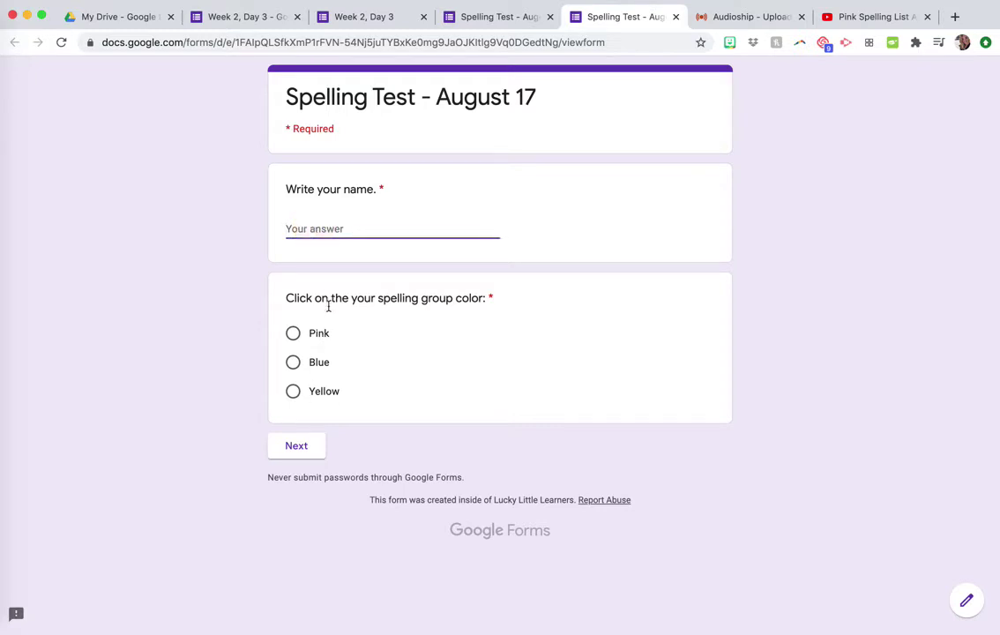
pyautogui.click(293, 332)
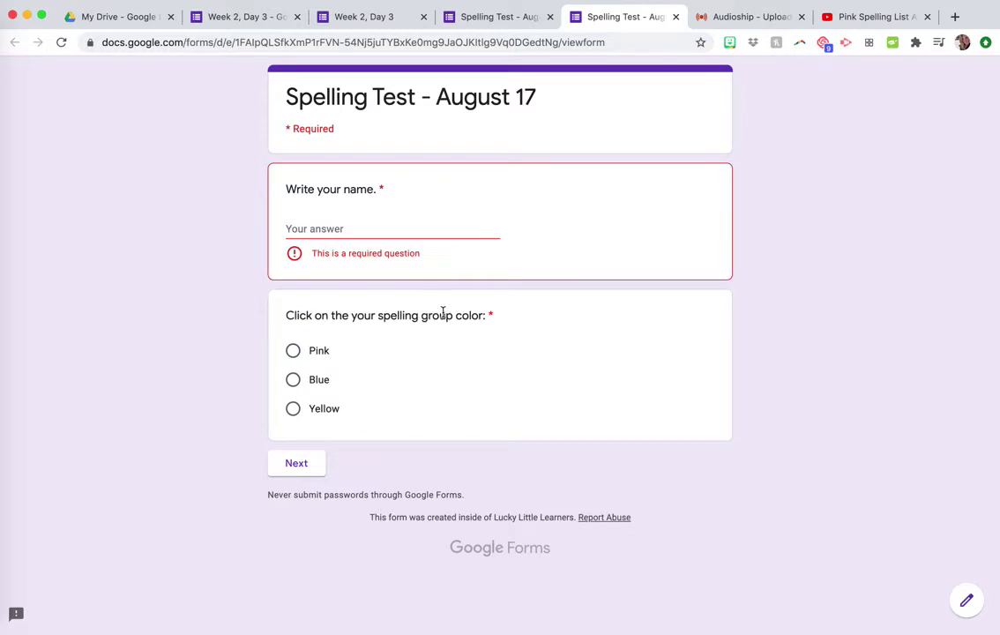
pyautogui.click(332, 234)
pyautogui.write('A')
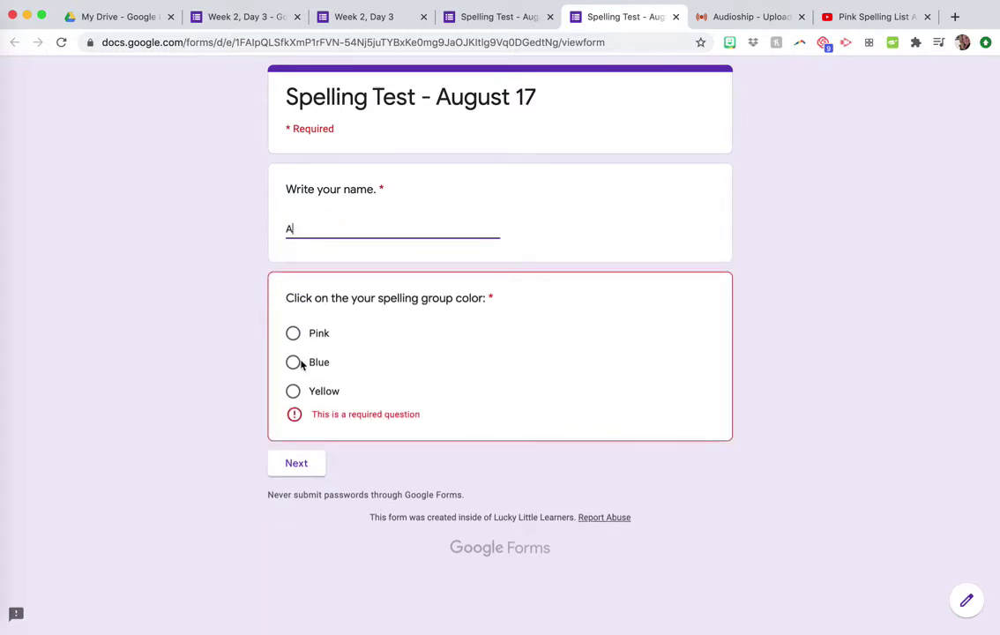
pyautogui.click(293, 333)
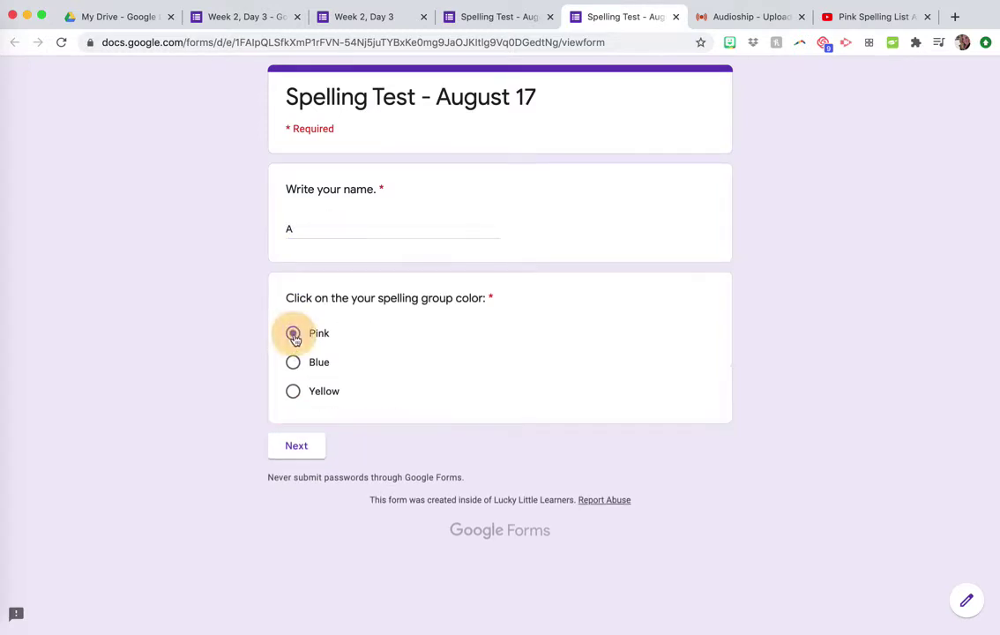
pyautogui.click(318, 447)
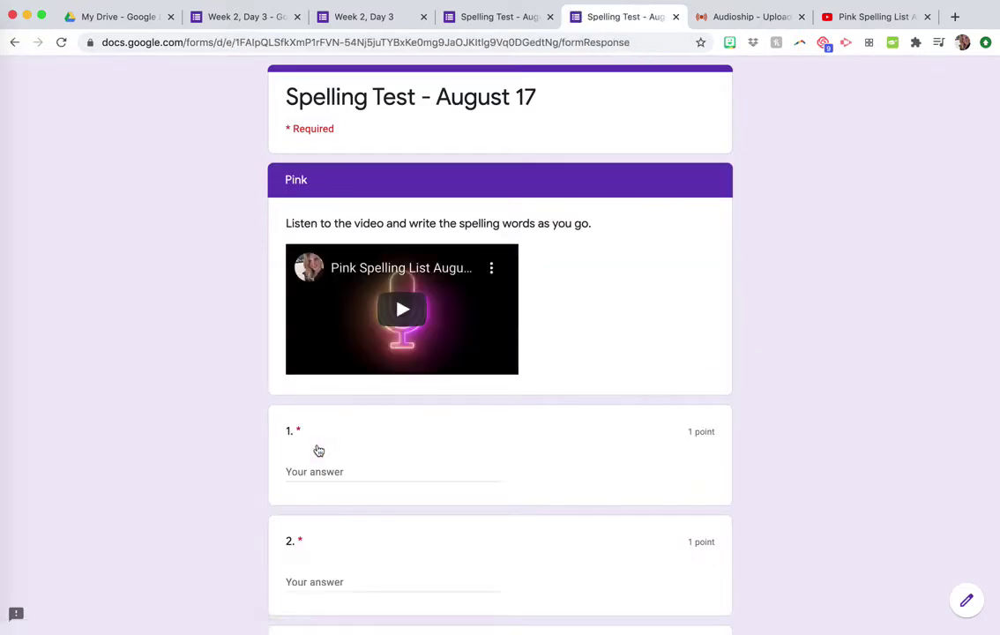
pyautogui.scroll(-5, 255, 430)
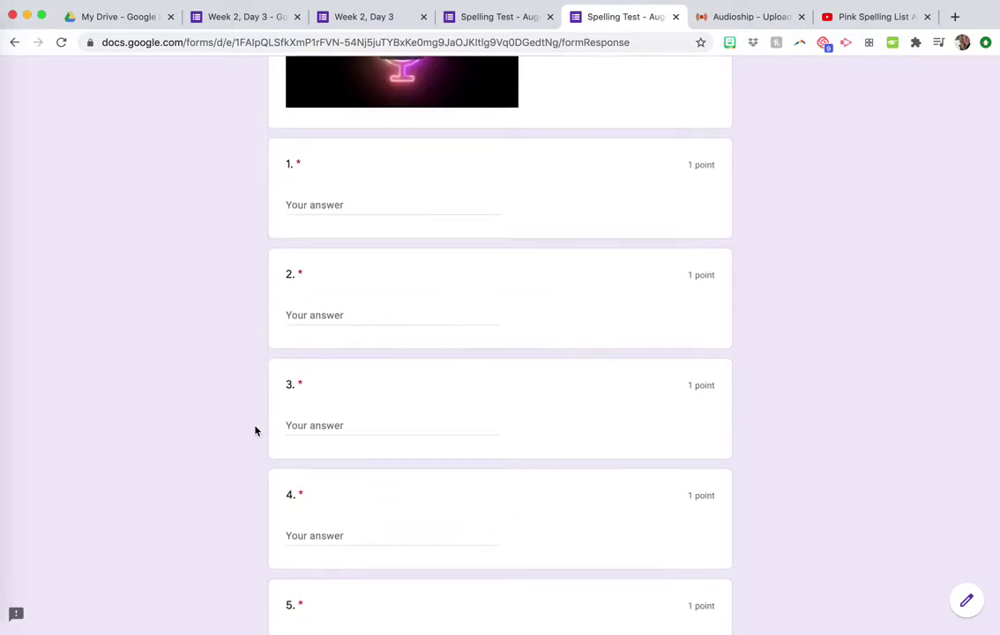
pyautogui.scroll(5, 255, 430)
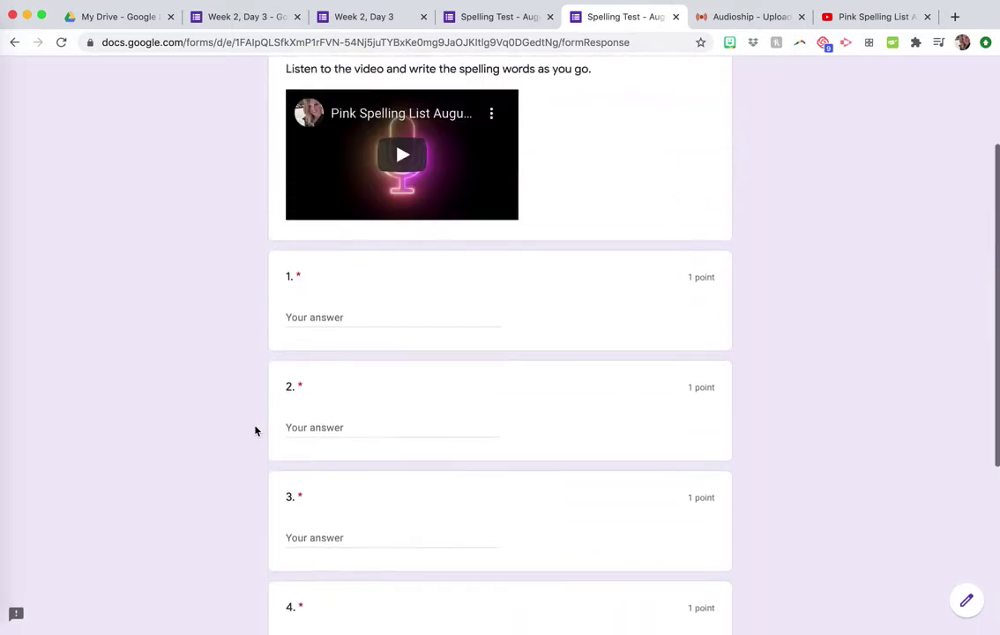
pyautogui.scroll(2, 255, 431)
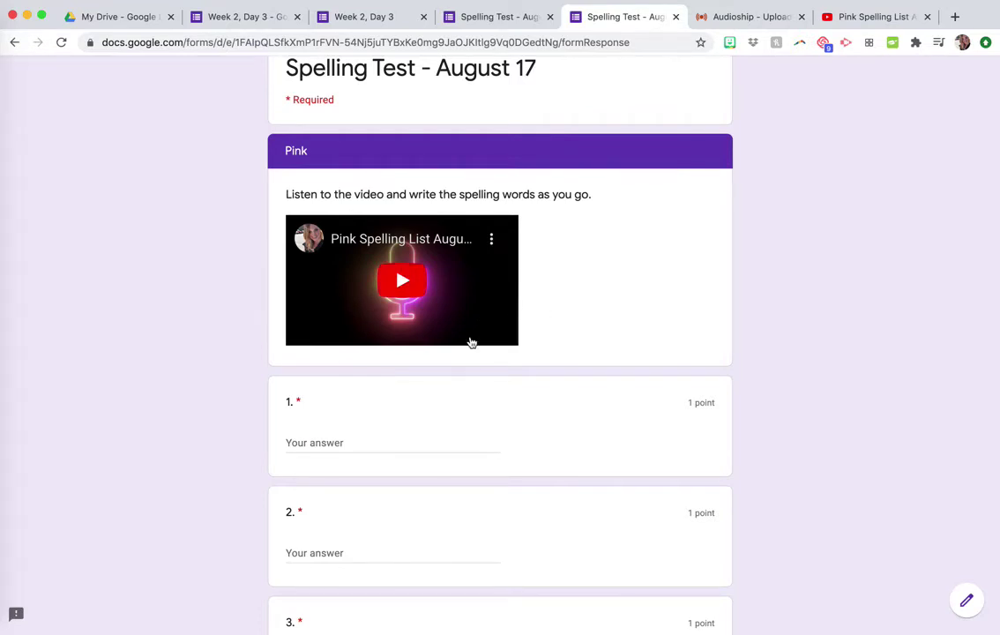
pyautogui.scroll(-1, 470, 342)
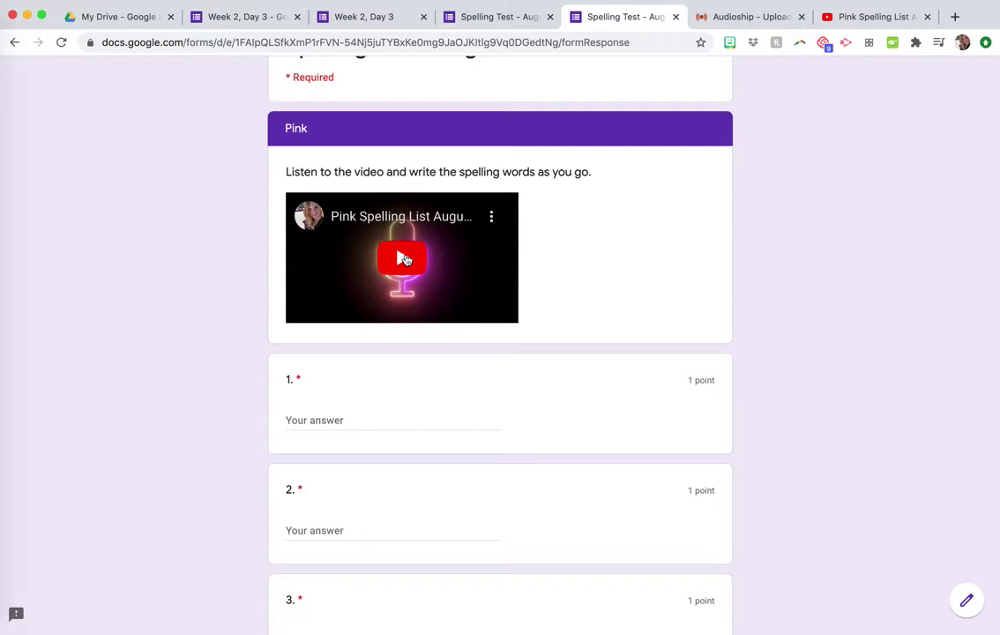
# Step: Play the Pink spelling video, answering question 1 with 'light' and question 2 with 'night'
pyautogui.click(404, 259)
pyautogui.click(358, 423)
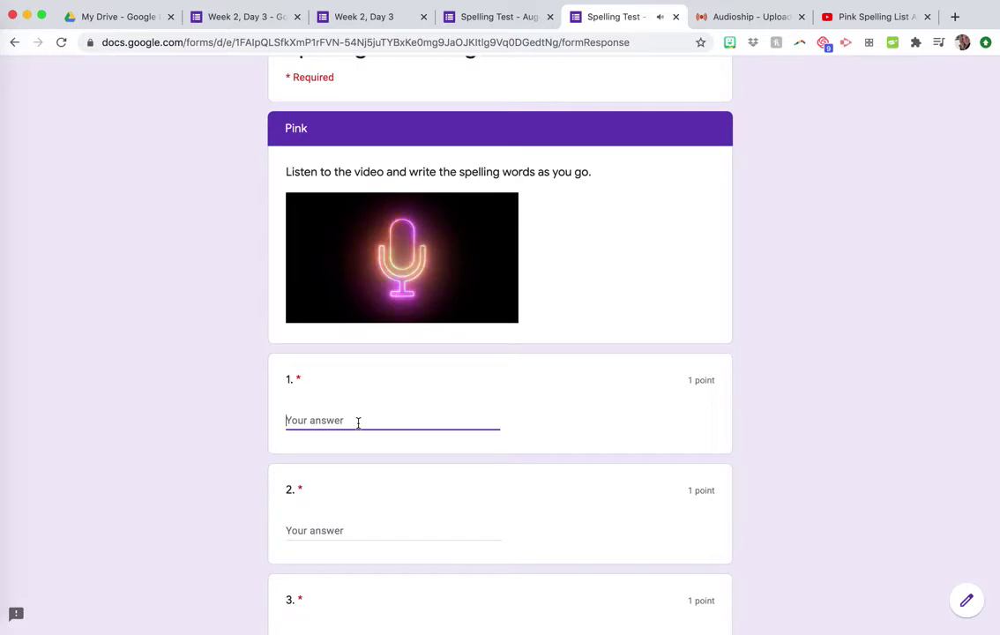
pyautogui.write('light')
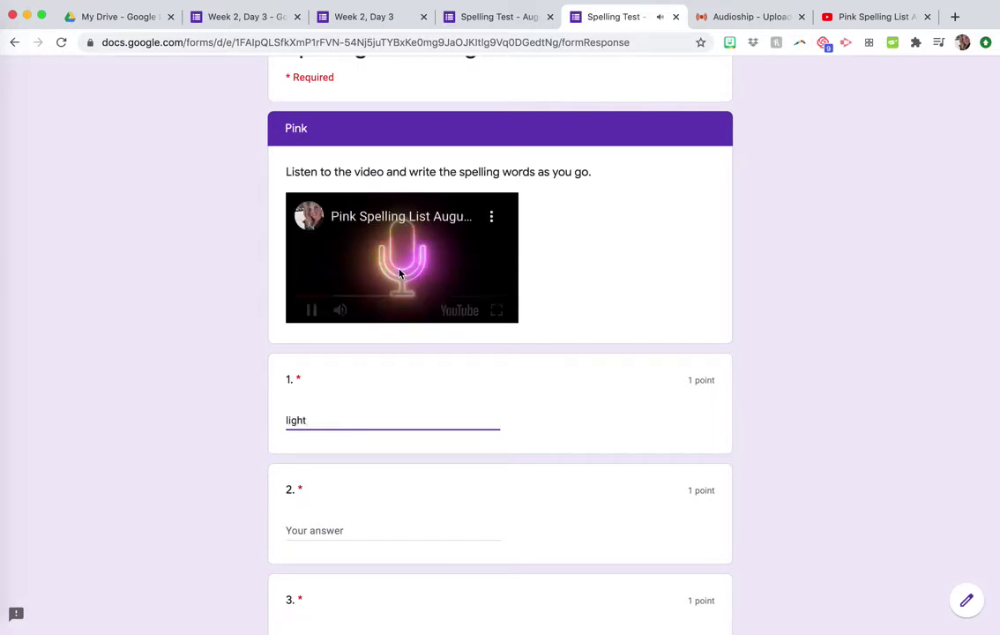
pyautogui.click(311, 309)
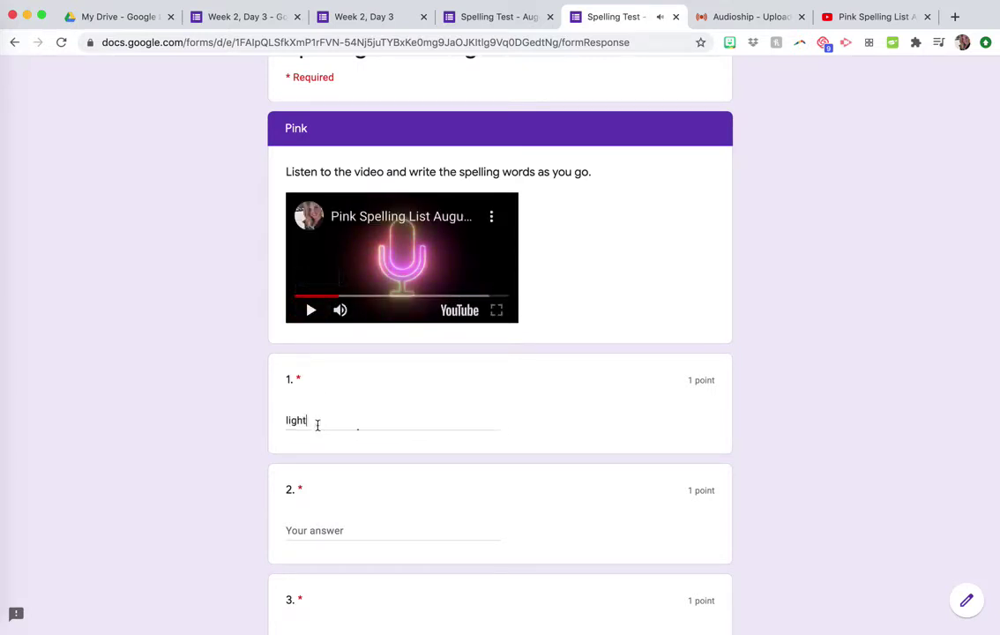
pyautogui.click(309, 309)
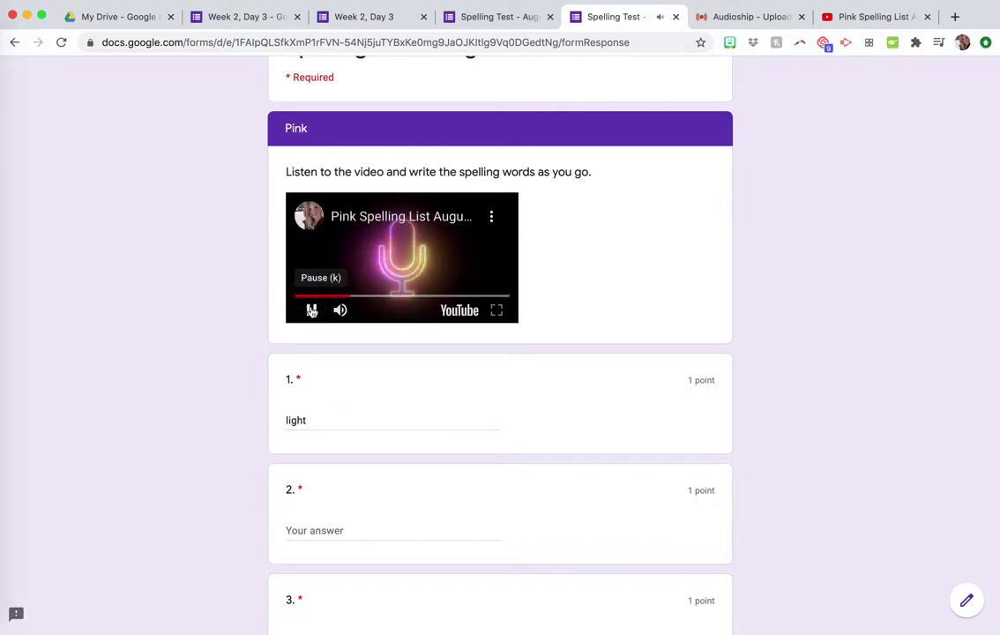
pyautogui.click(319, 527)
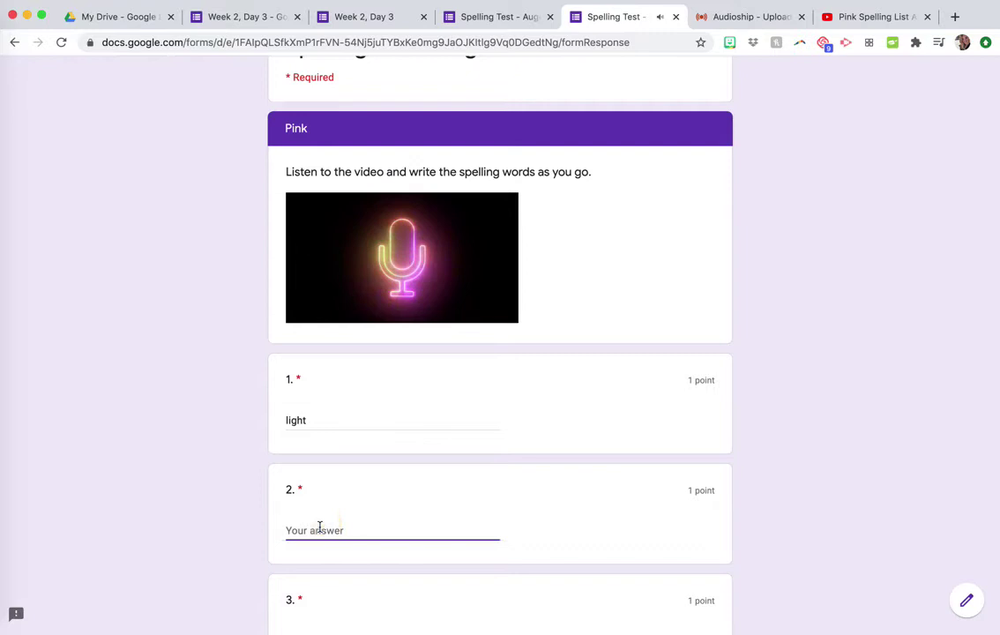
pyautogui.write('night')
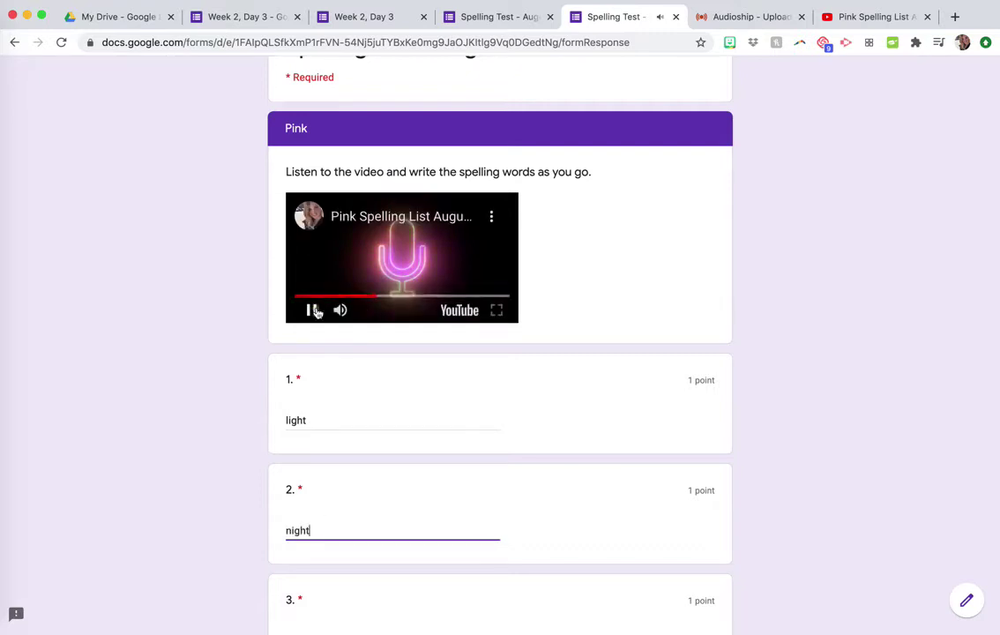
pyautogui.click(316, 311)
pyautogui.scroll(-5, 428, 516)
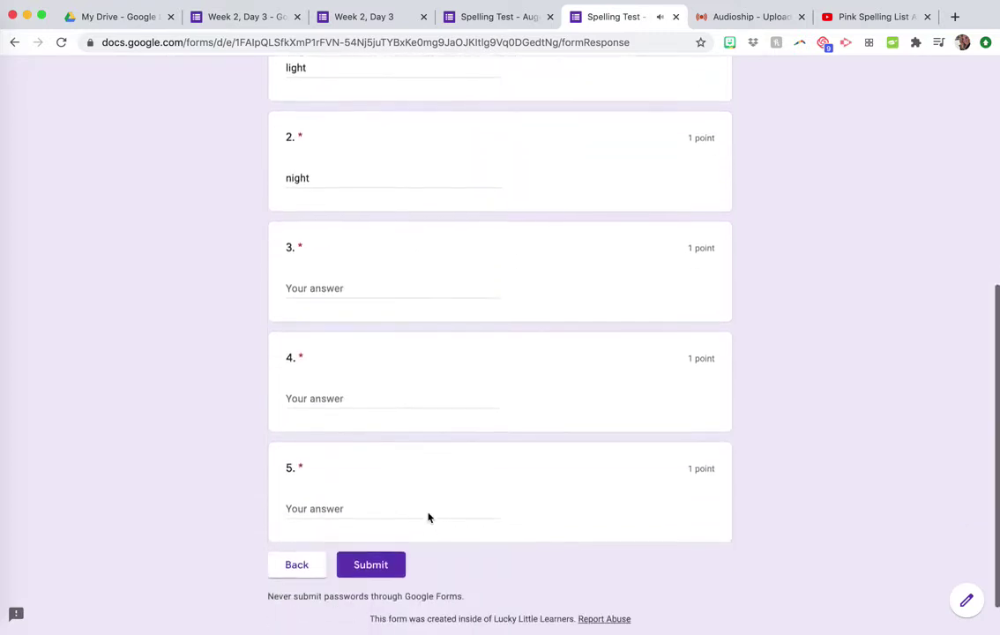
pyautogui.click(386, 275)
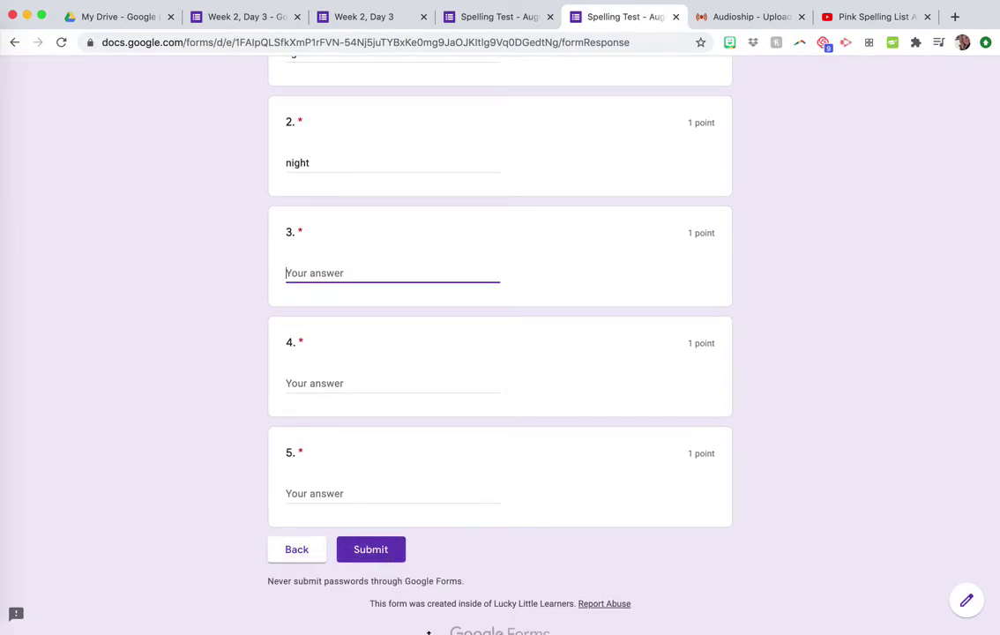
pyautogui.scroll(3, 509, 167)
# Step: Switch to the Spelling Test - August 17 form editor and scroll through its sections
pyautogui.click(486, 20)
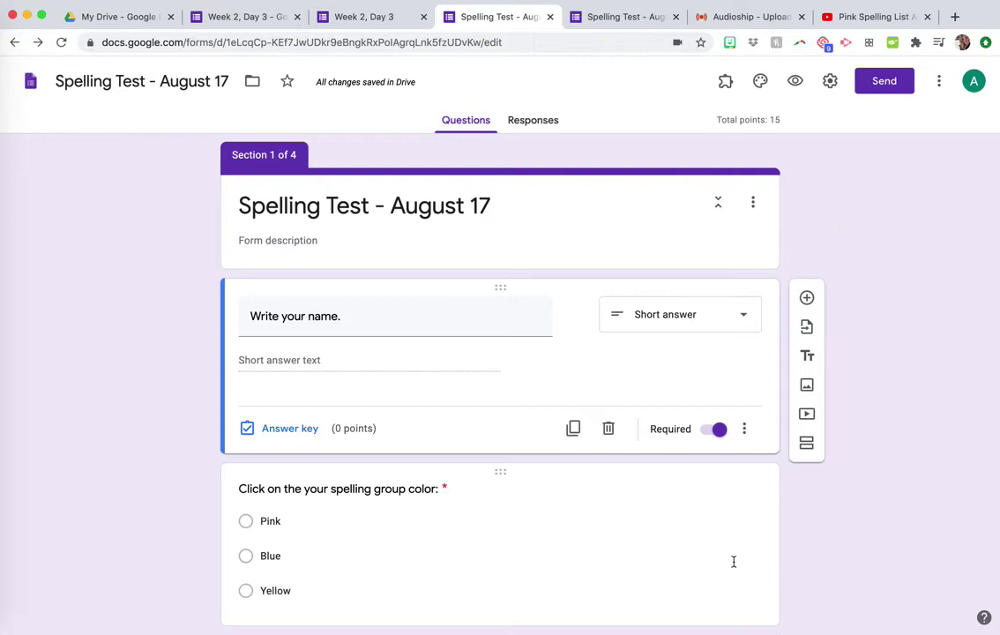
pyautogui.scroll(-2, 732, 562)
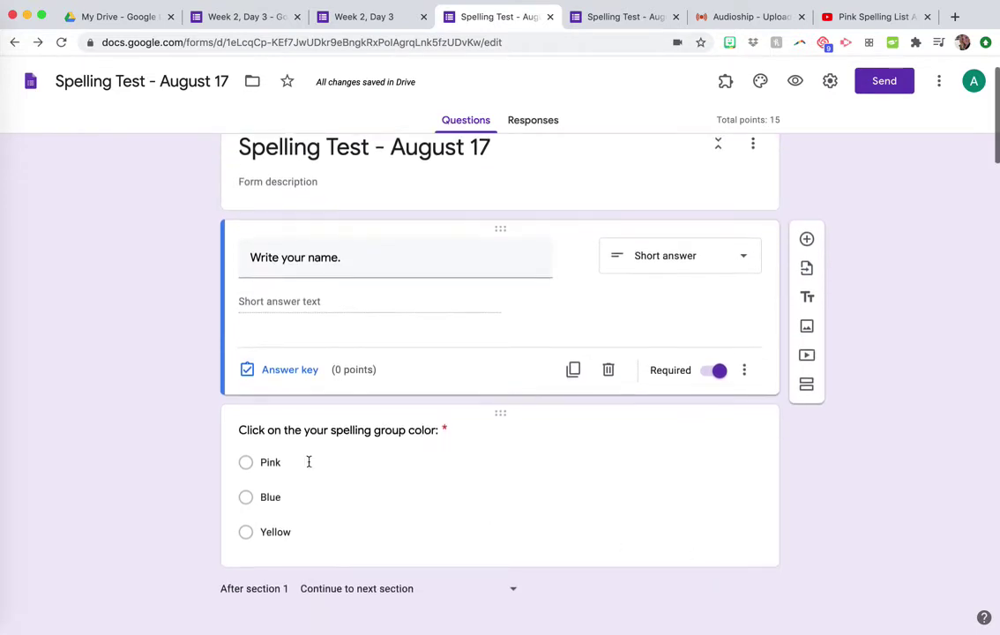
pyautogui.scroll(1, 301, 502)
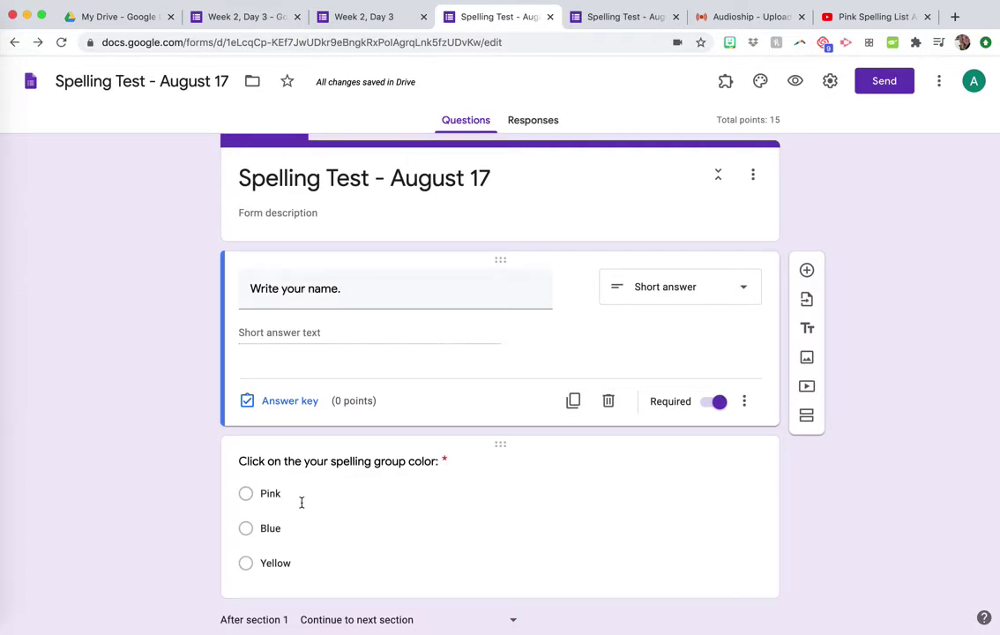
pyautogui.scroll(-1, 301, 502)
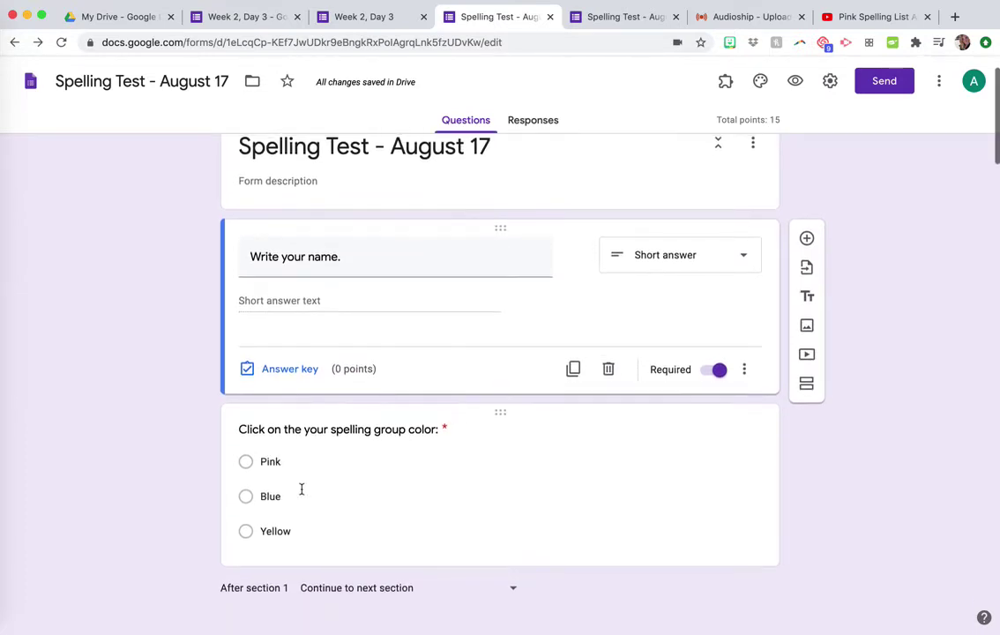
pyautogui.scroll(-1, 300, 414)
pyautogui.scroll(3, 263, 251)
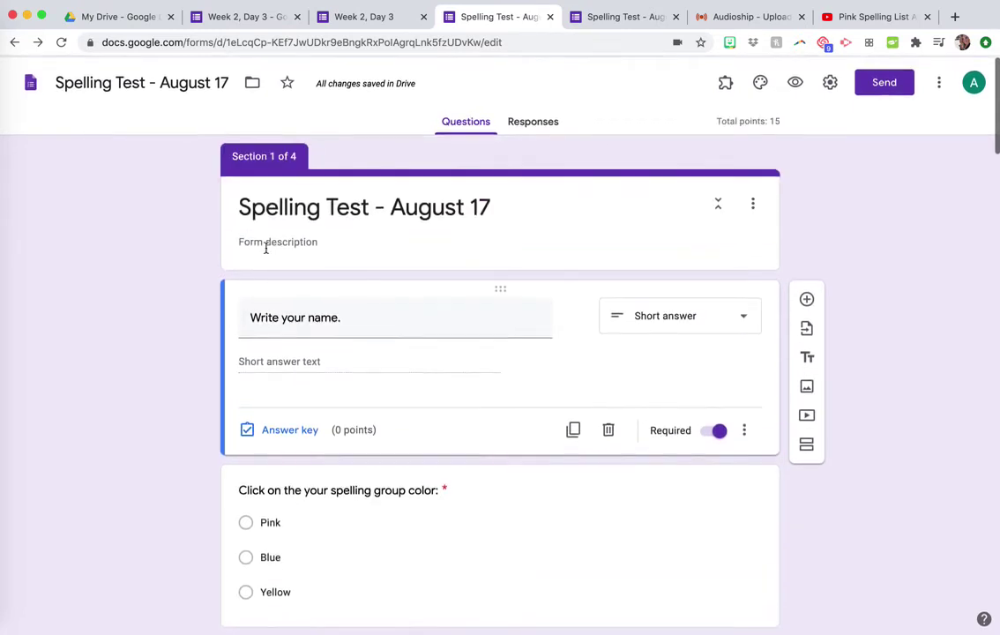
pyautogui.scroll(-4, 433, 307)
pyautogui.scroll(4, 433, 306)
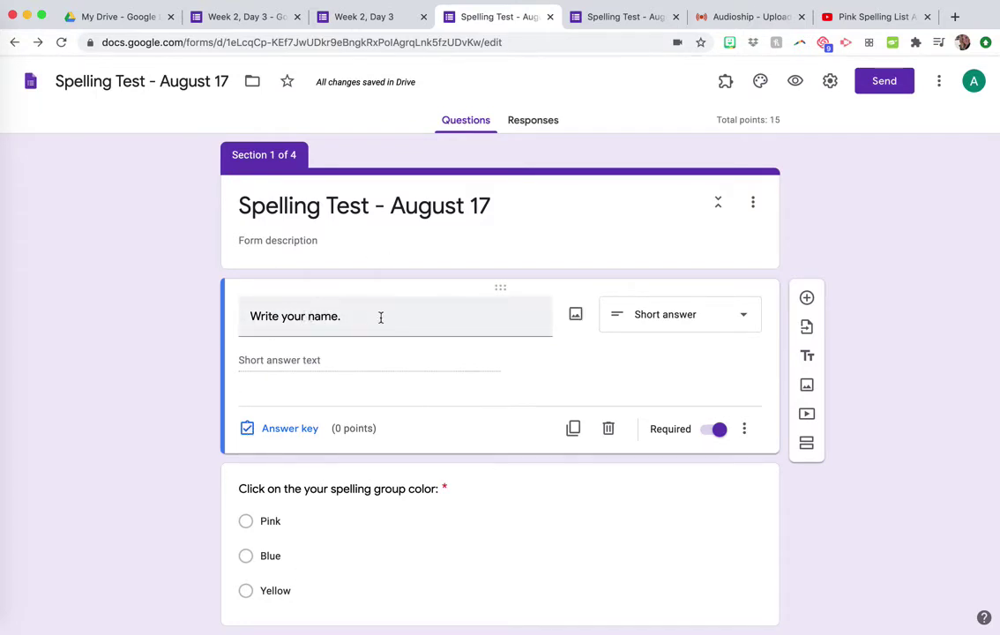
pyautogui.scroll(-1, 363, 425)
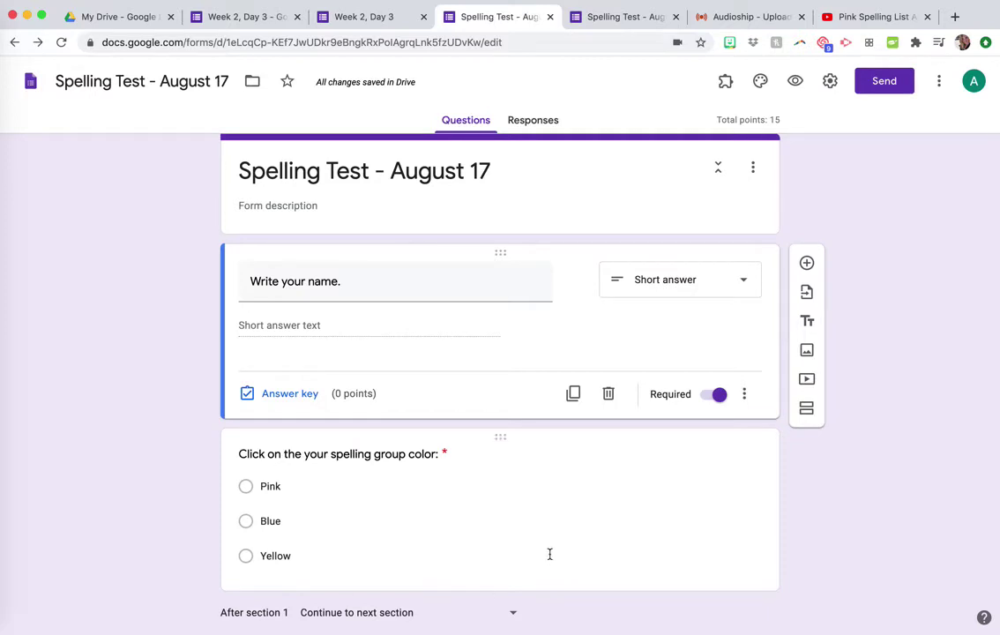
pyautogui.scroll(-1, 549, 554)
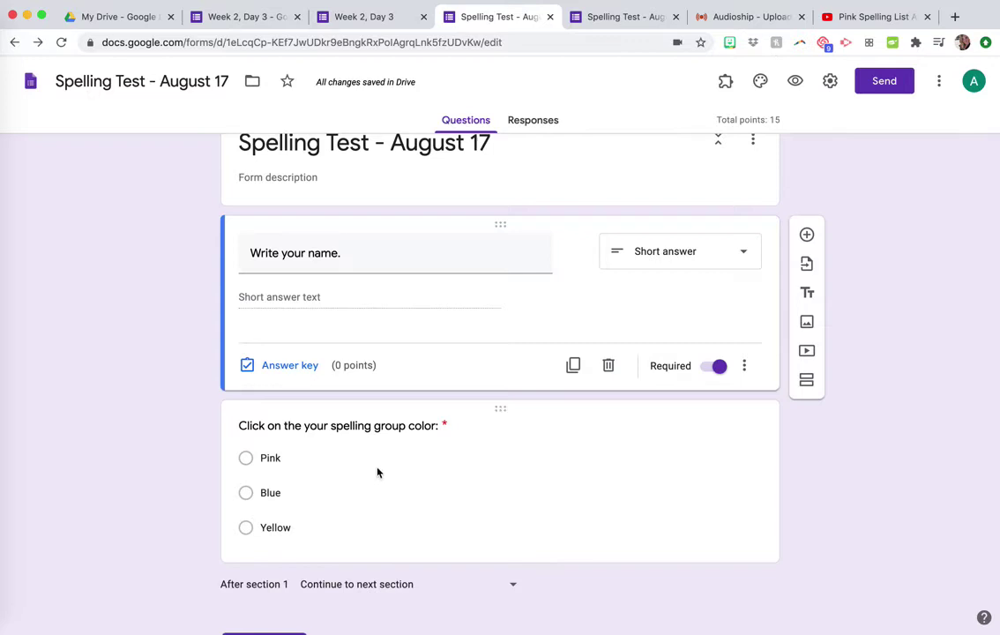
pyautogui.scroll(-2, 449, 463)
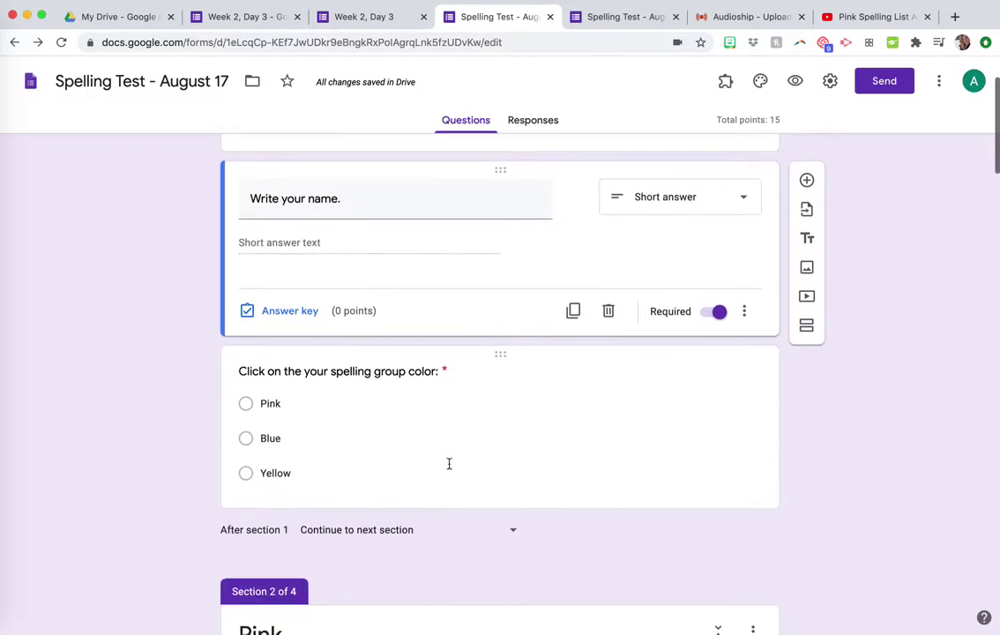
pyautogui.scroll(2, 449, 463)
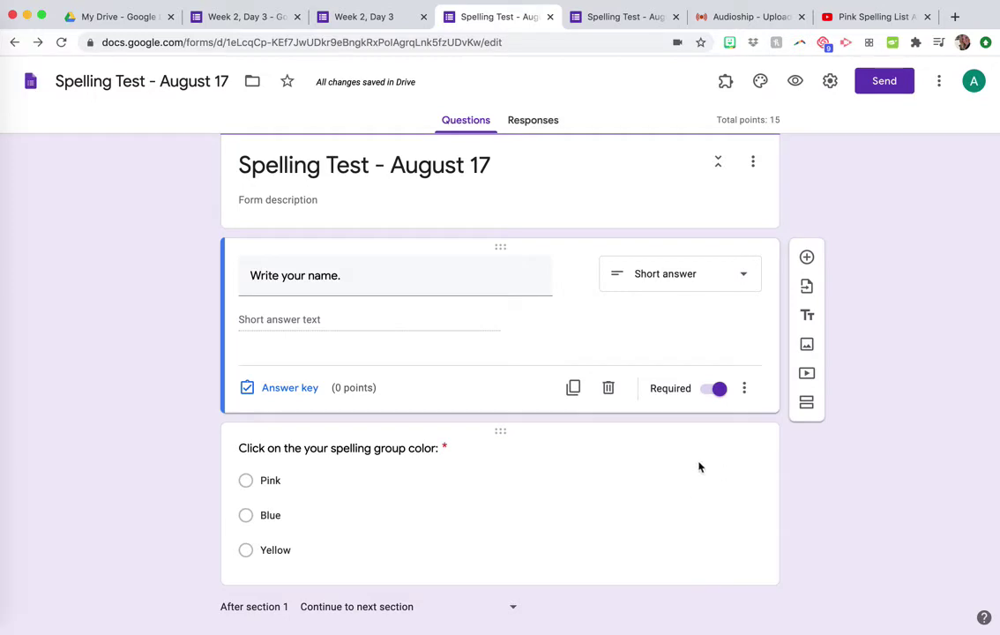
pyautogui.scroll(-3, 698, 466)
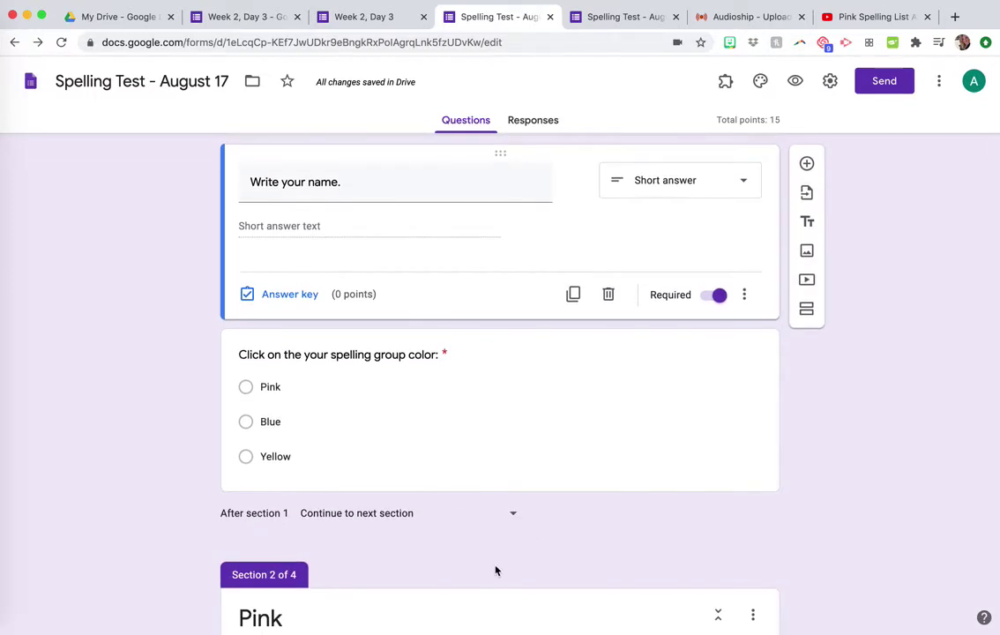
pyautogui.scroll(2, 496, 570)
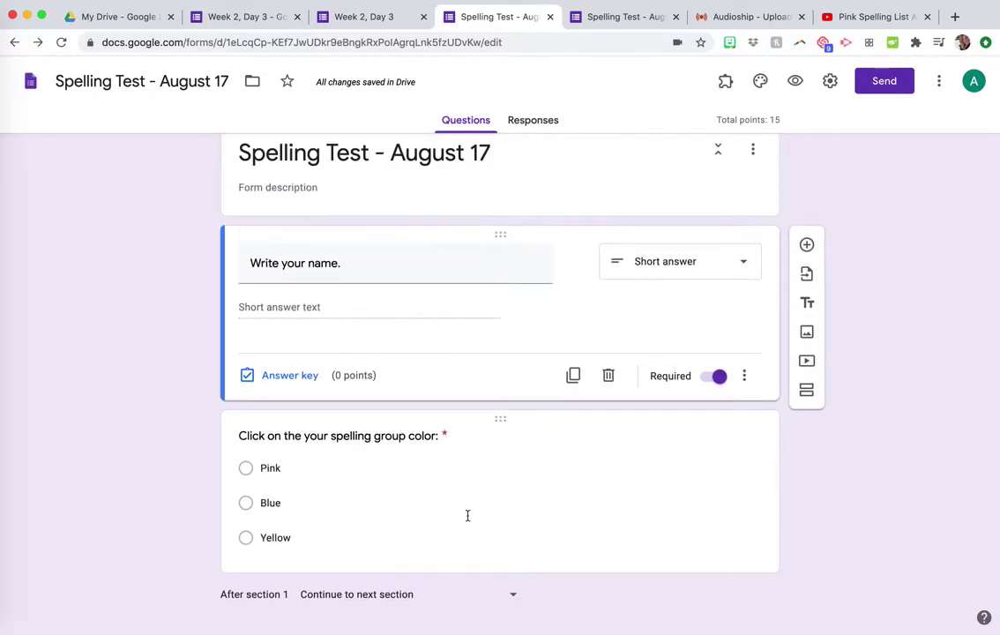
pyautogui.scroll(-2, 467, 514)
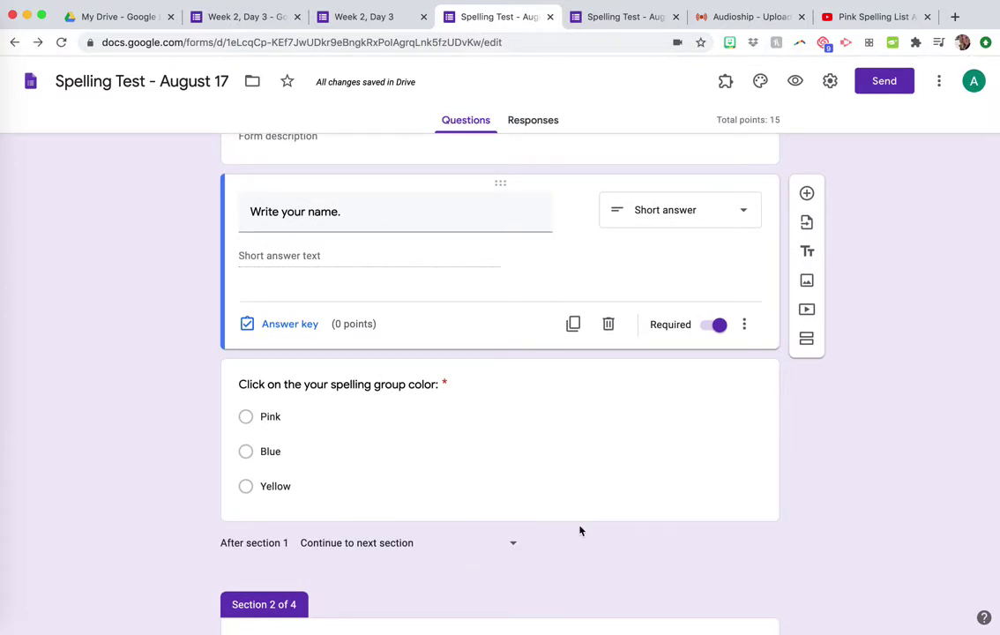
pyautogui.scroll(3, 580, 530)
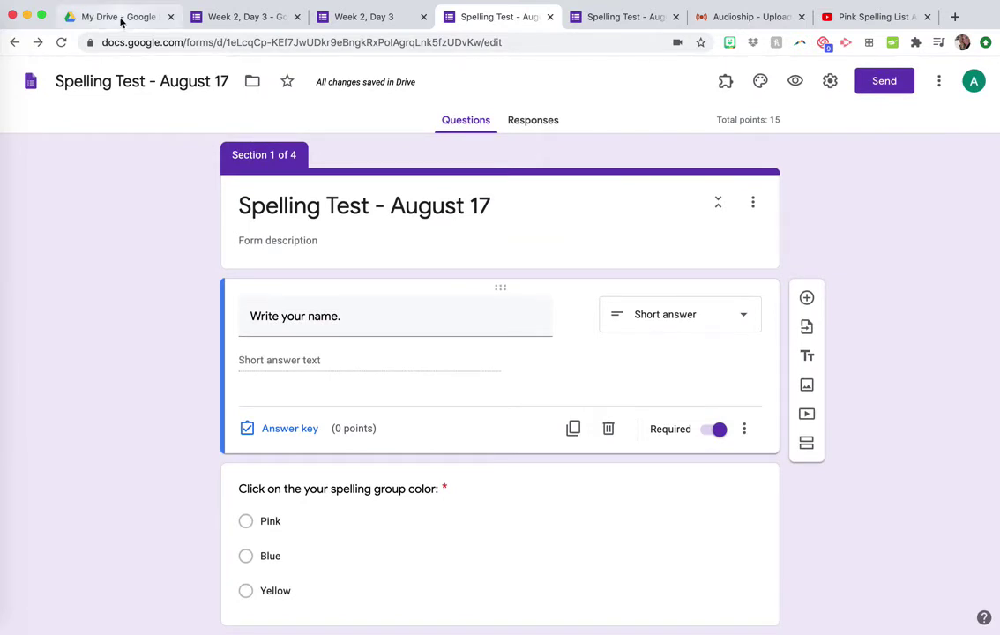
pyautogui.scroll(-5, 204, 465)
pyautogui.scroll(3, 205, 465)
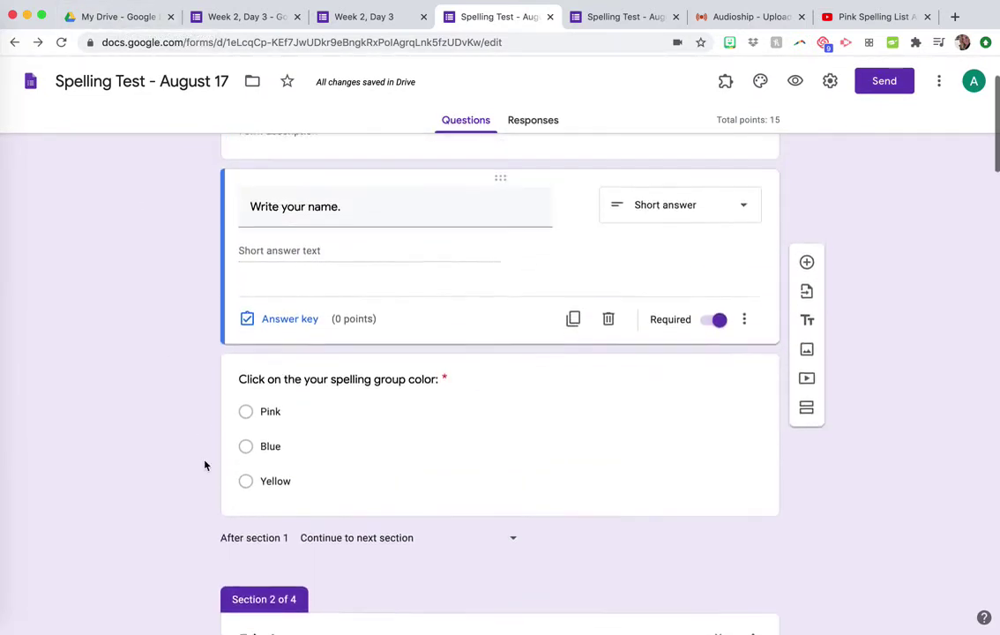
pyautogui.scroll(3, 205, 465)
pyautogui.scroll(-7, 204, 465)
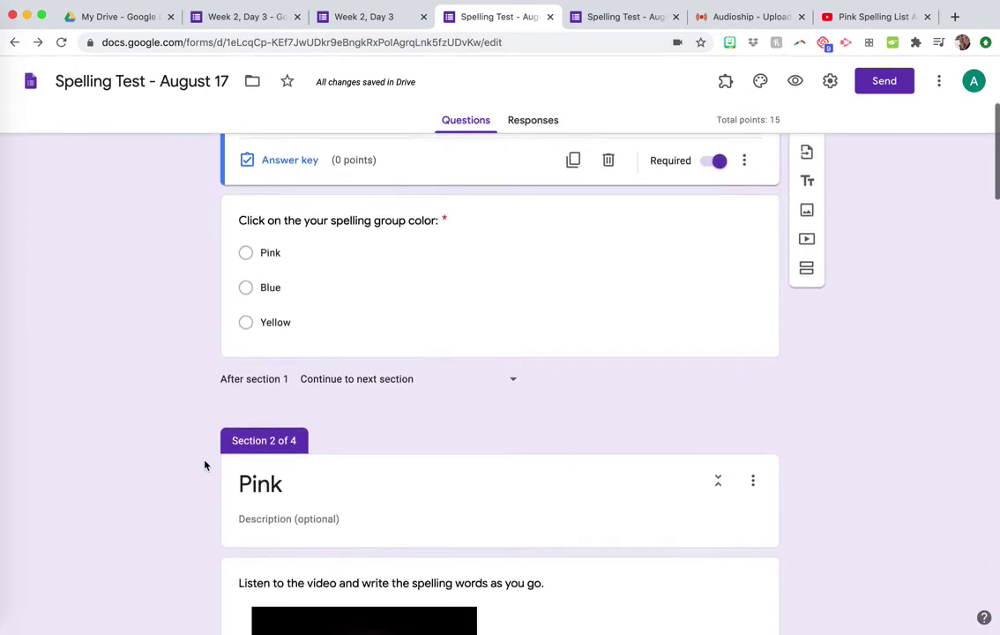
pyautogui.scroll(-4, 205, 465)
pyautogui.scroll(-2, 205, 464)
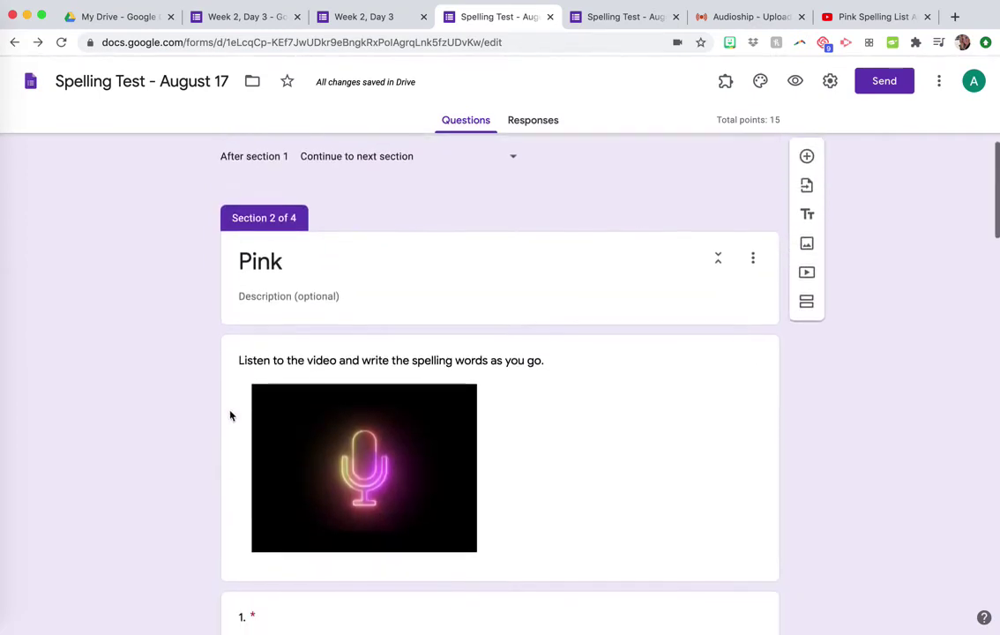
pyautogui.scroll(-1, 299, 312)
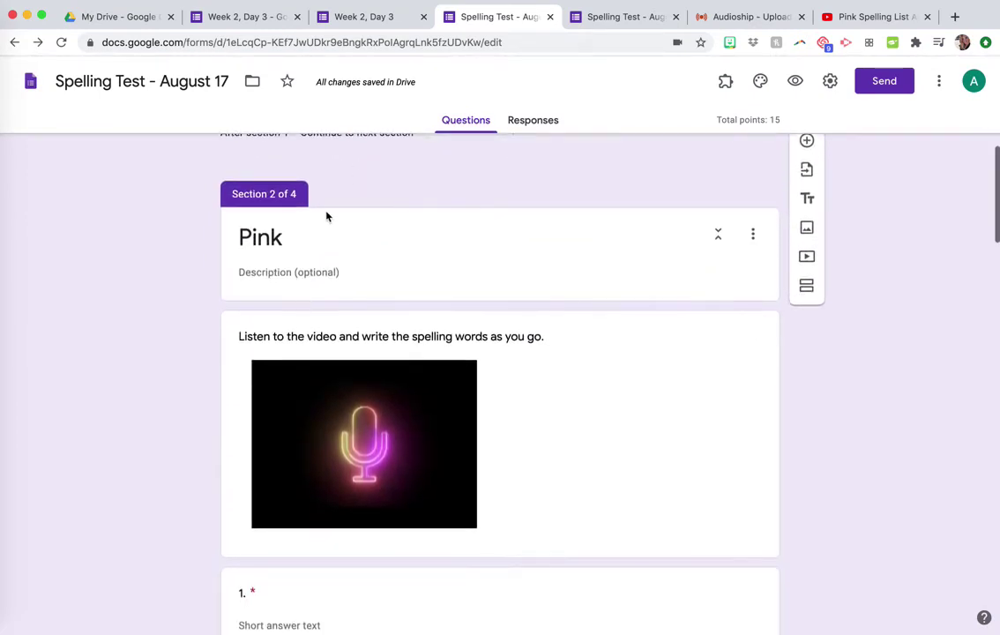
pyautogui.scroll(-2, 304, 360)
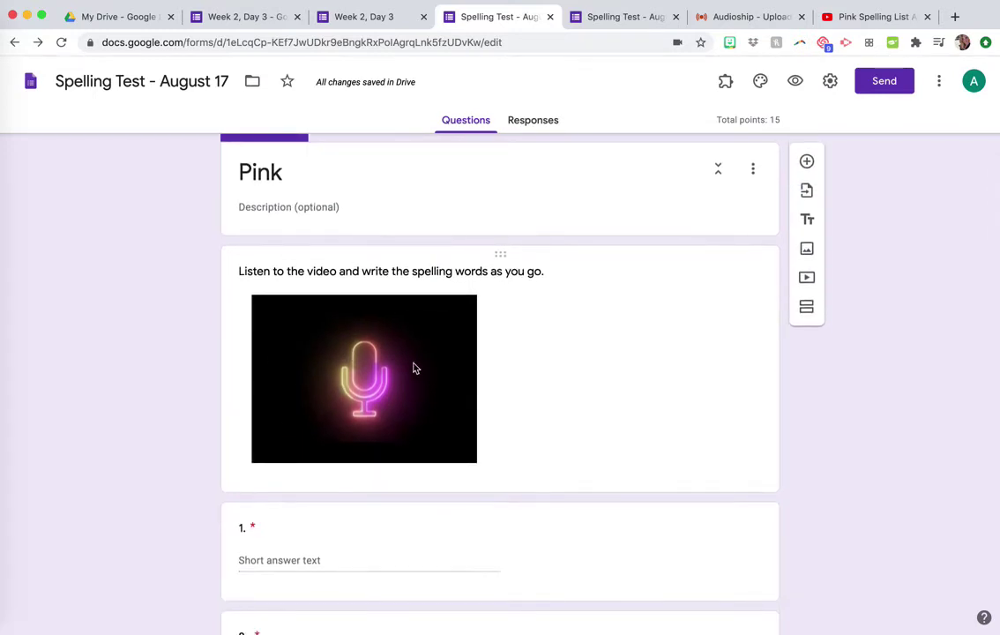
pyautogui.scroll(-8, 413, 366)
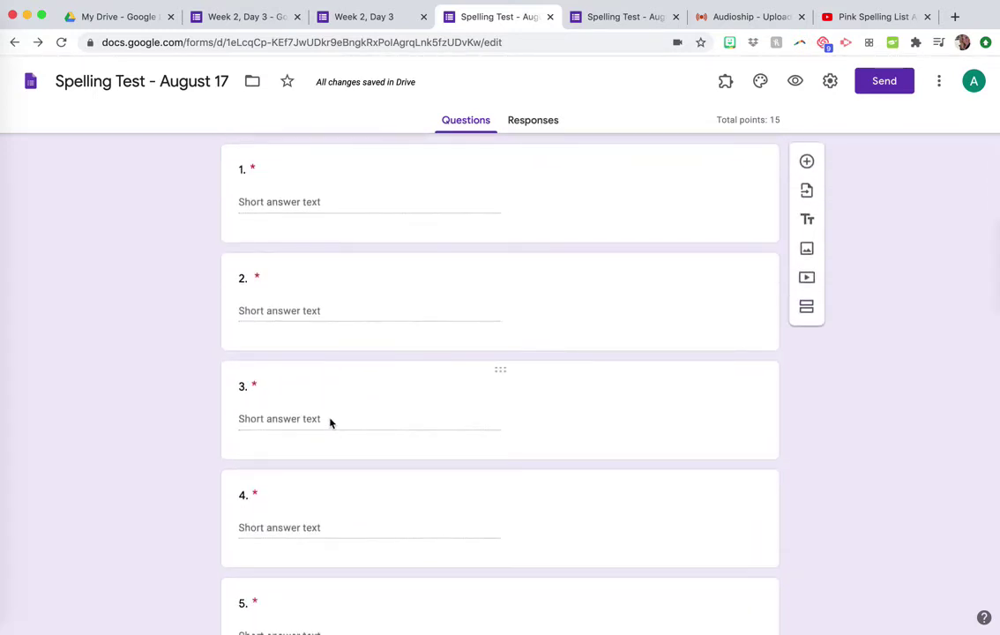
# Step: Check the correct answers set on Pink questions 3 and 5
pyautogui.click(331, 418)
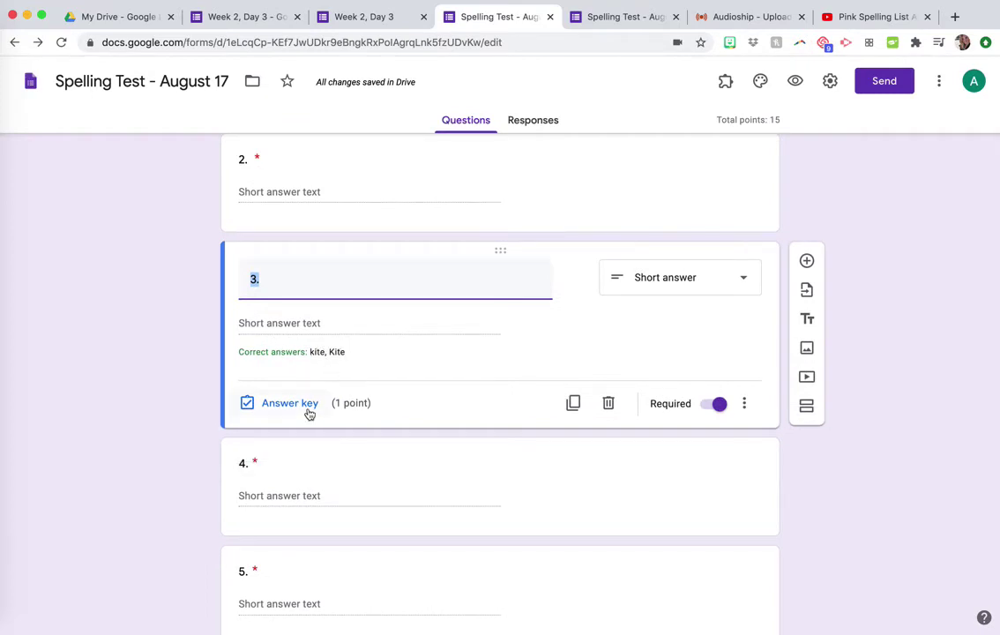
pyautogui.scroll(-3, 308, 499)
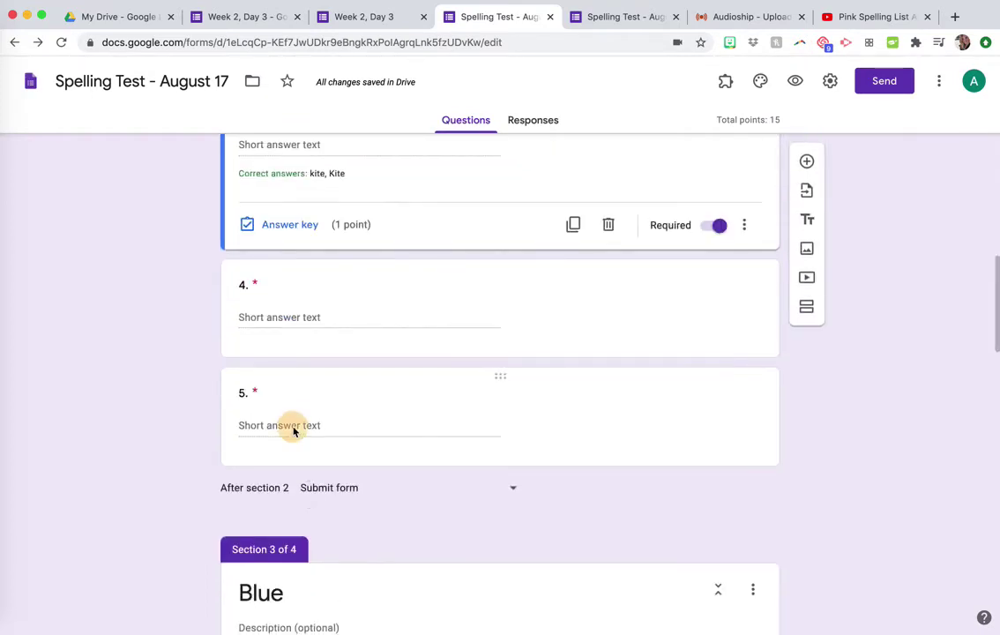
pyautogui.click(294, 430)
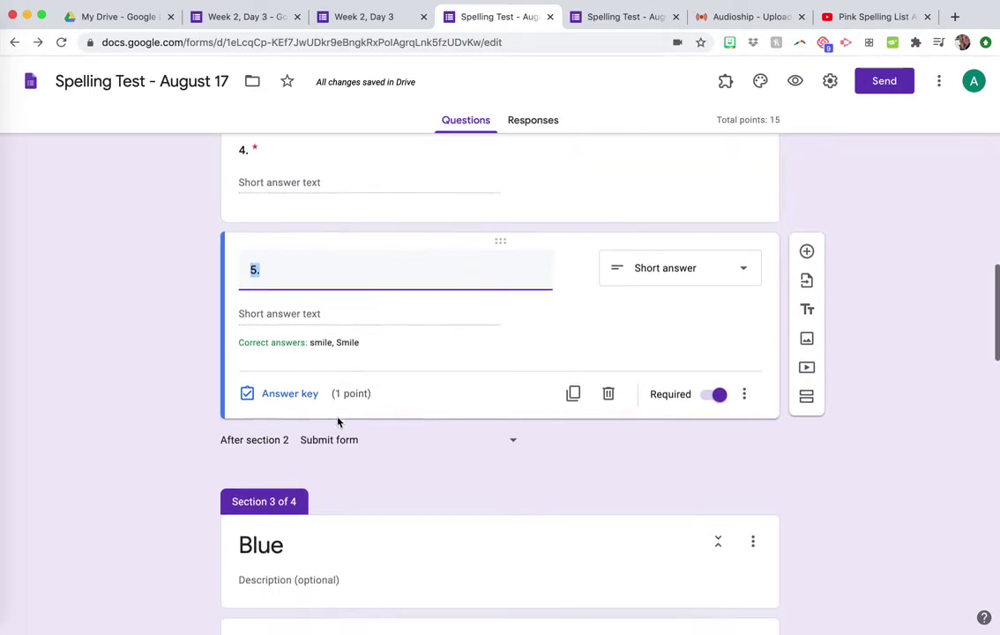
pyautogui.scroll(-3, 337, 419)
pyautogui.scroll(-5, 337, 419)
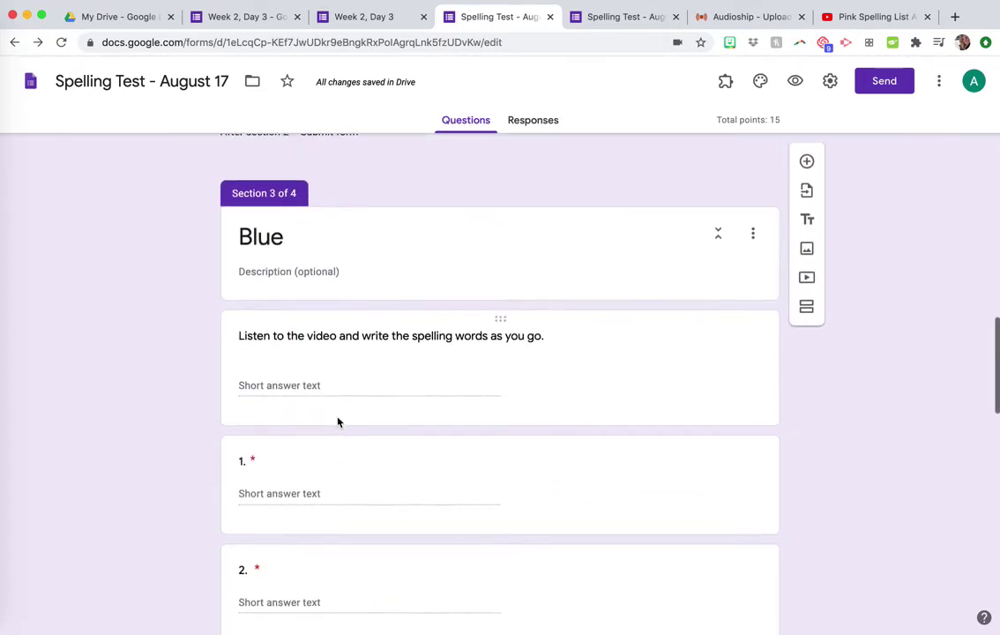
pyautogui.scroll(-1, 301, 250)
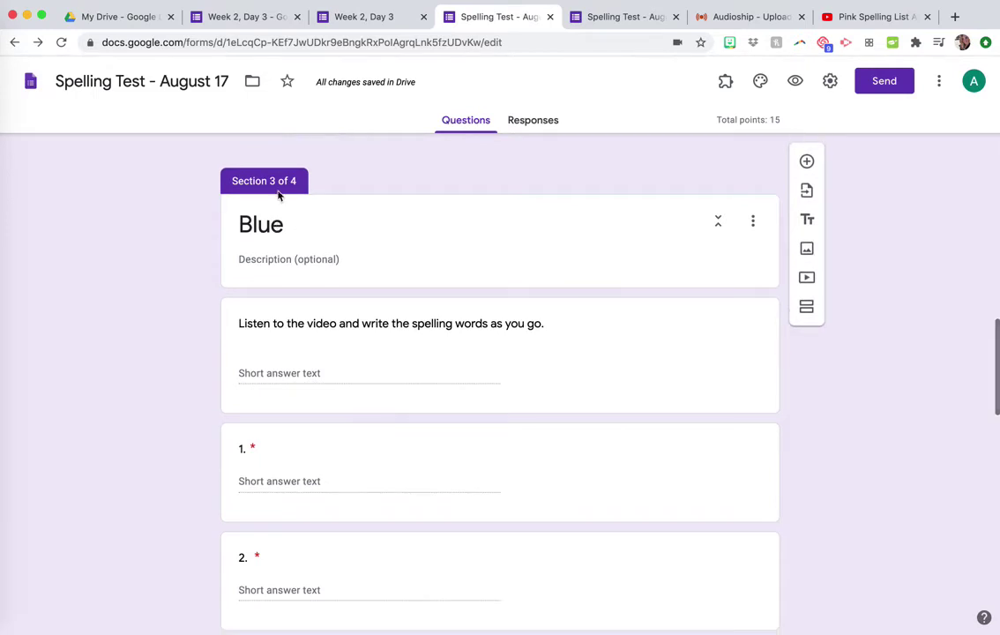
pyautogui.scroll(-1, 283, 325)
pyautogui.scroll(-2, 282, 319)
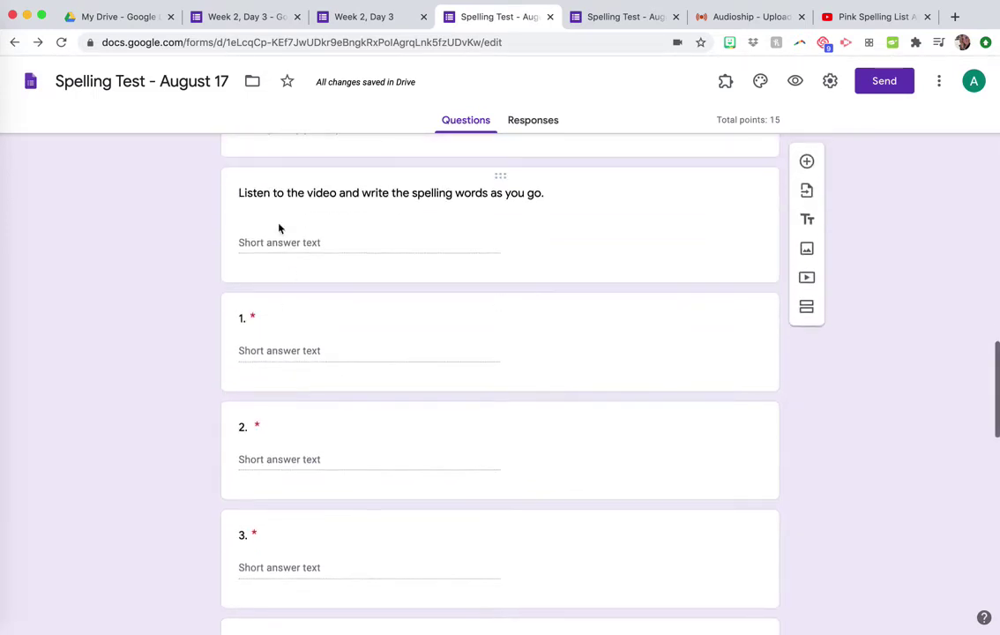
pyautogui.scroll(2, 283, 206)
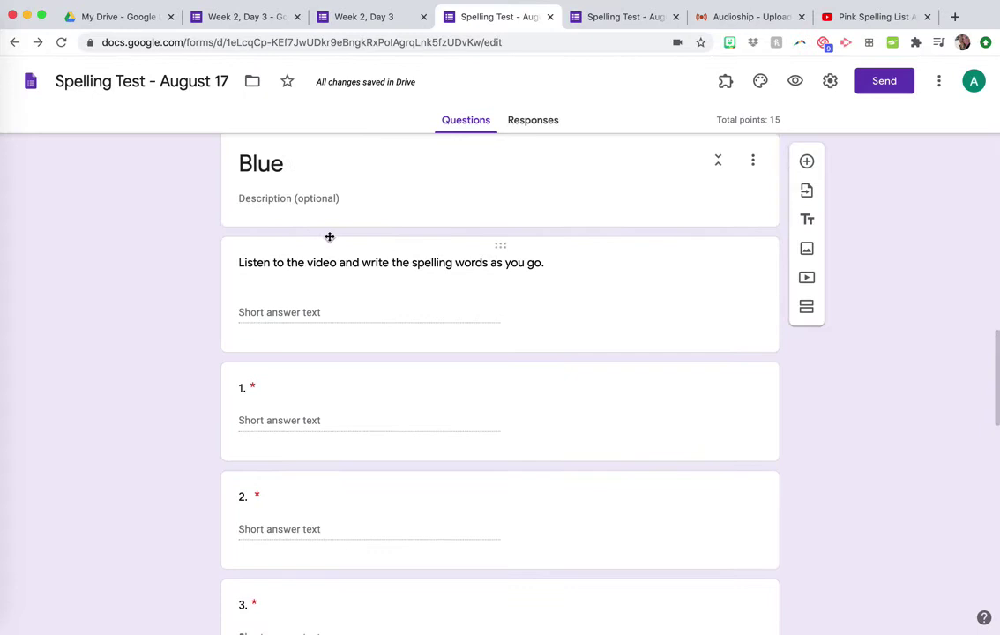
pyautogui.scroll(-4, 328, 291)
# Step: Review the answer keys of Blue questions 1, 2 and 3
pyautogui.click(314, 265)
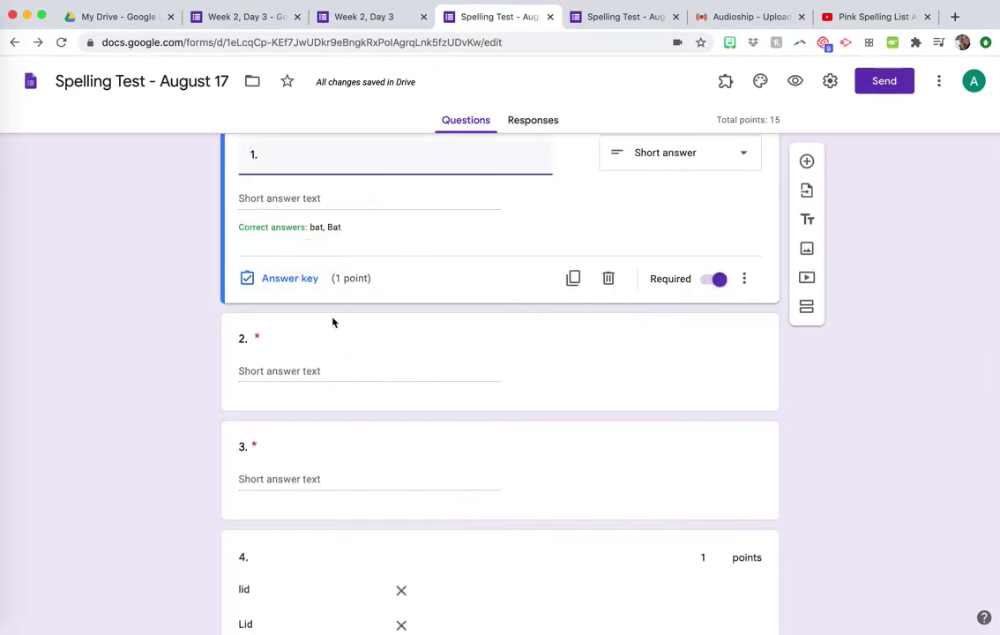
pyautogui.click(314, 380)
pyautogui.scroll(-6, 328, 469)
pyautogui.scroll(3, 328, 469)
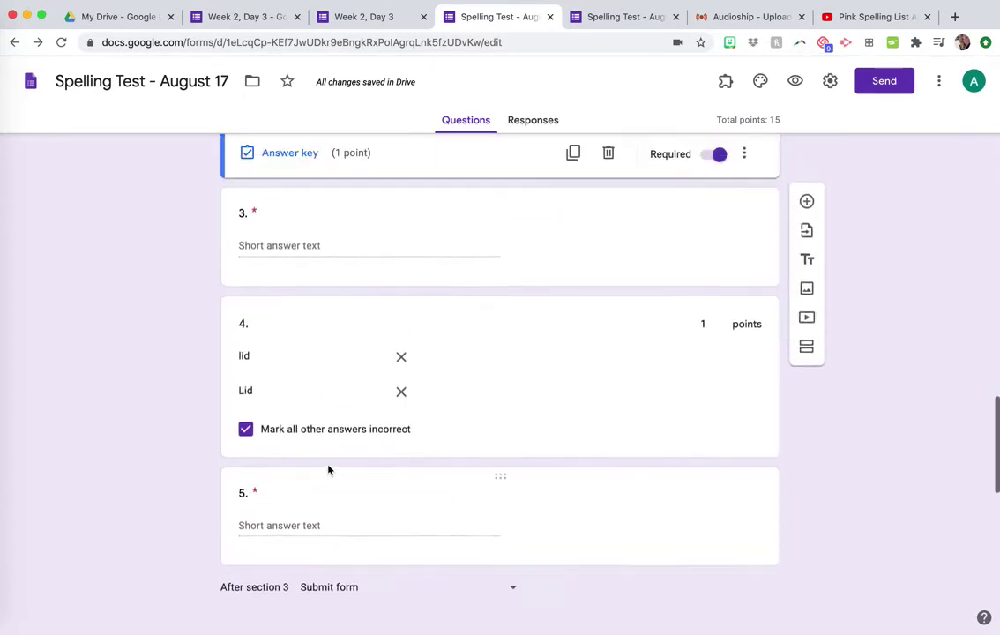
pyautogui.scroll(-2, 326, 441)
pyautogui.click(311, 283)
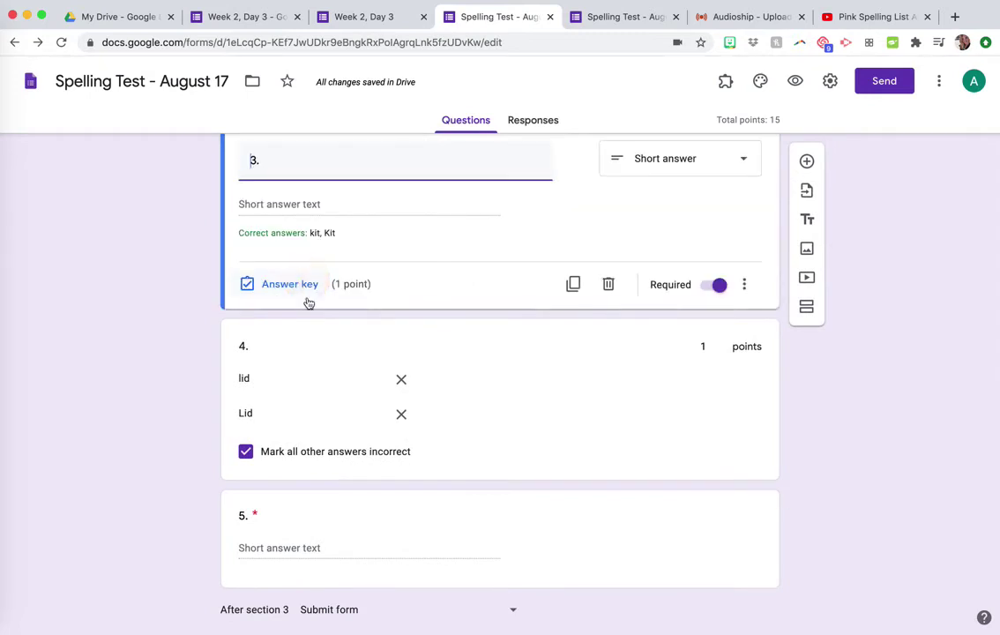
pyautogui.scroll(3, 323, 425)
pyautogui.scroll(-4, 323, 427)
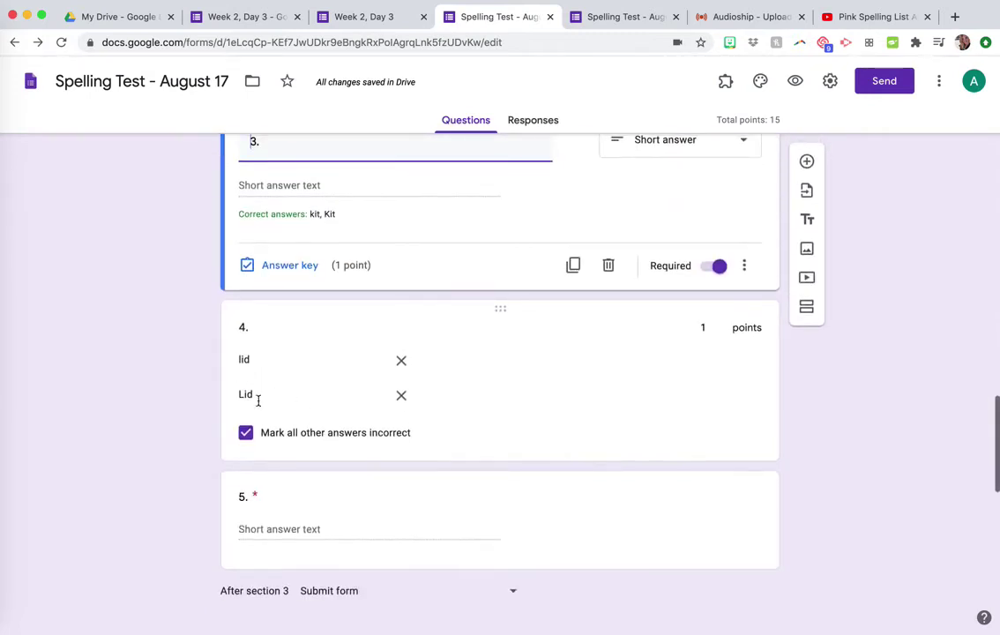
pyautogui.scroll(3, 306, 390)
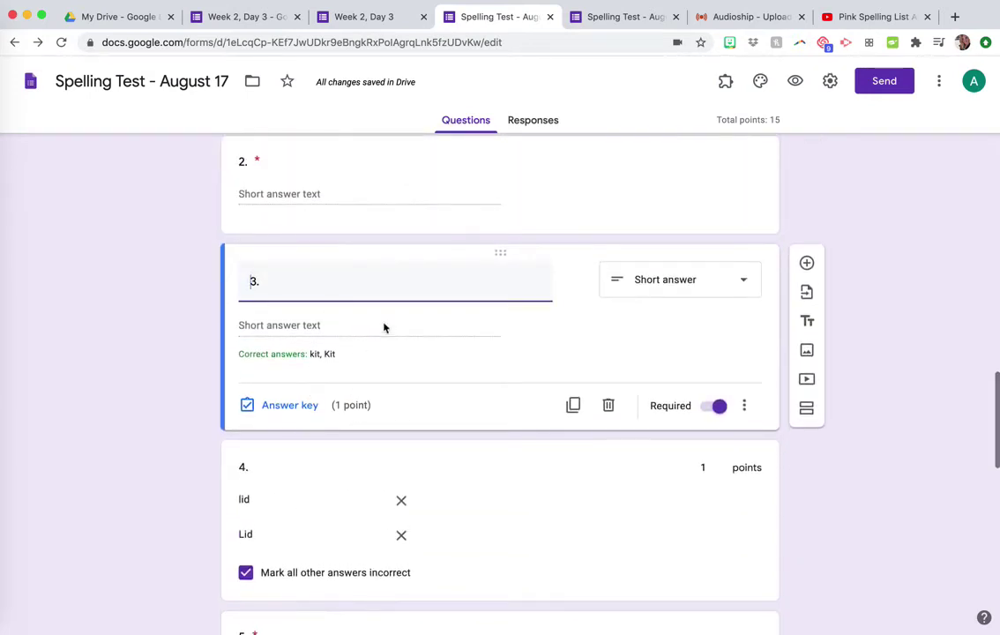
pyautogui.scroll(-6, 399, 501)
pyautogui.scroll(-6, 396, 503)
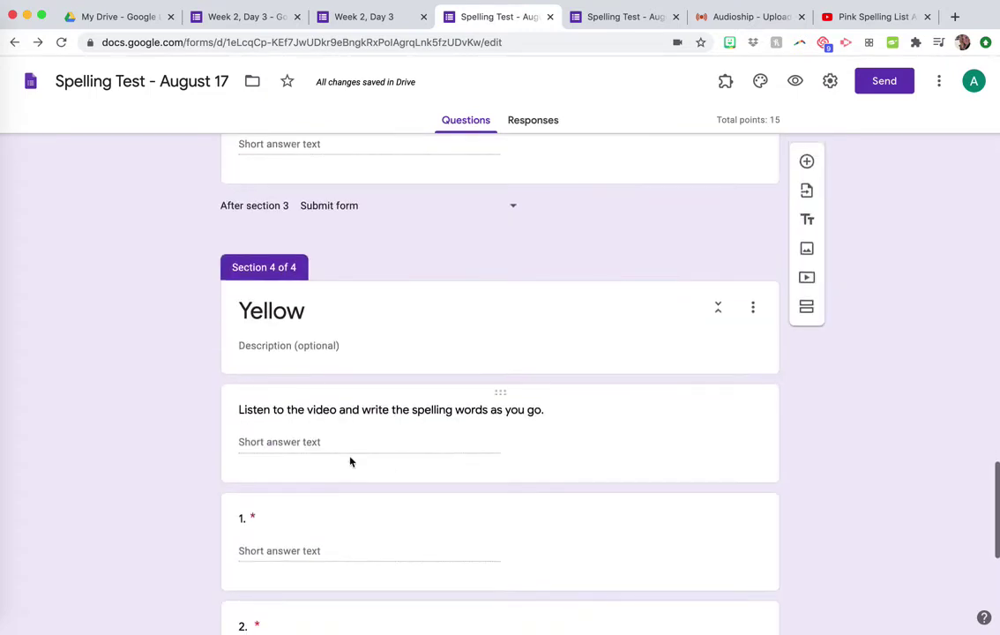
pyautogui.scroll(-1, 350, 460)
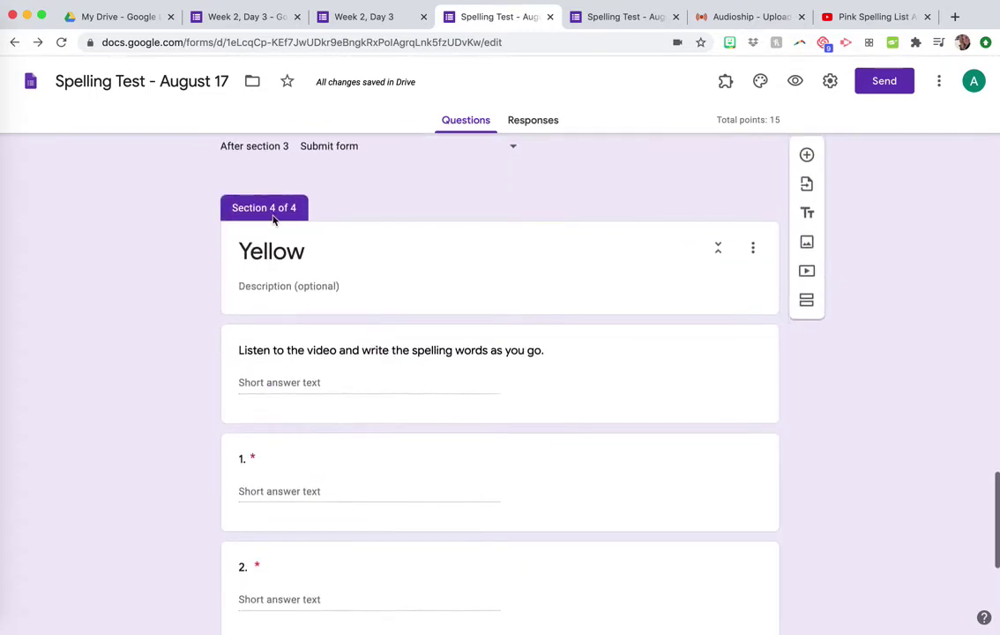
# Step: Open the Yellow section's listening question for editing
pyautogui.click(345, 396)
pyautogui.scroll(-8, 352, 441)
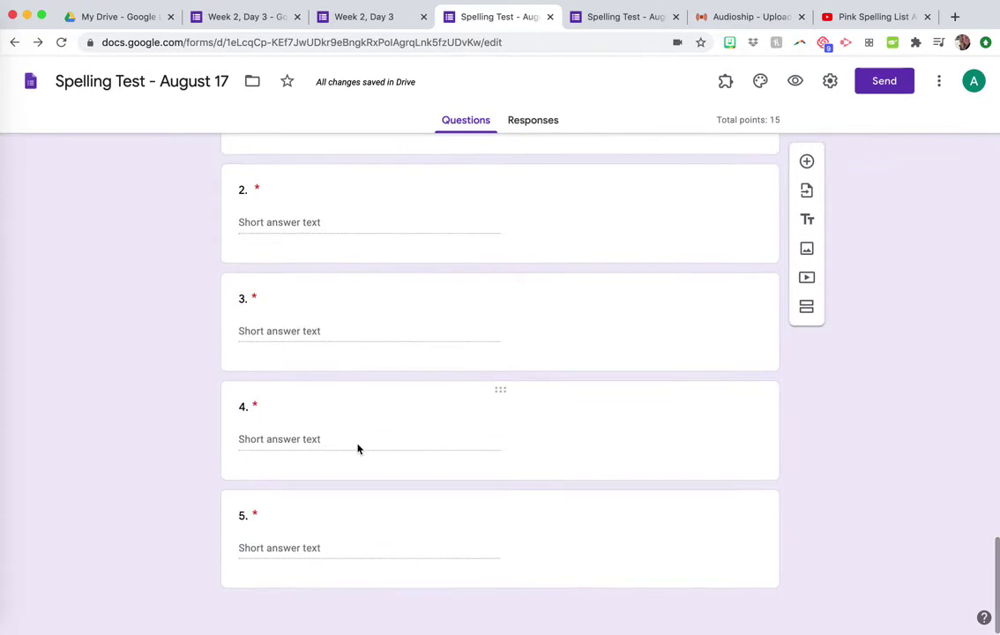
pyautogui.scroll(20, 357, 448)
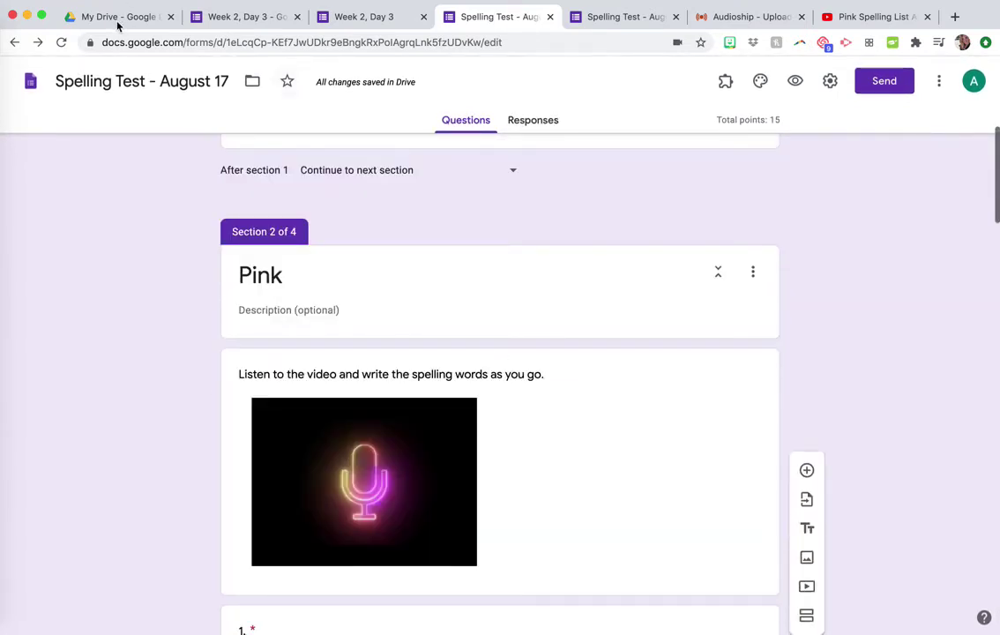
# Step: From My Drive, create a blank Google Form via the Google apps launcher
pyautogui.click(117, 18)
pyautogui.click(876, 82)
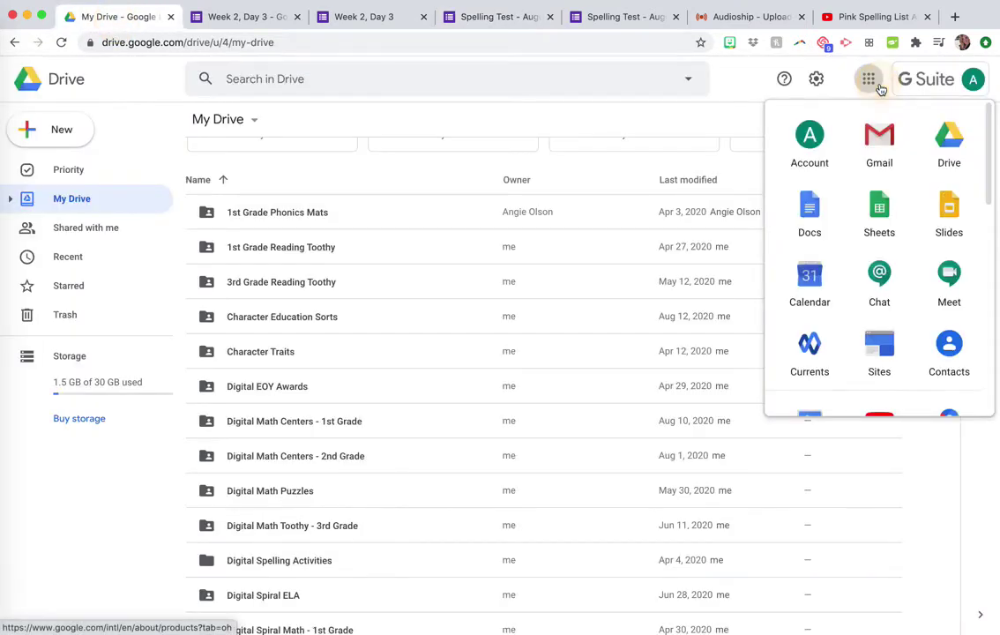
pyautogui.scroll(-5, 895, 308)
pyautogui.scroll(2, 891, 309)
pyautogui.scroll(2, 891, 309)
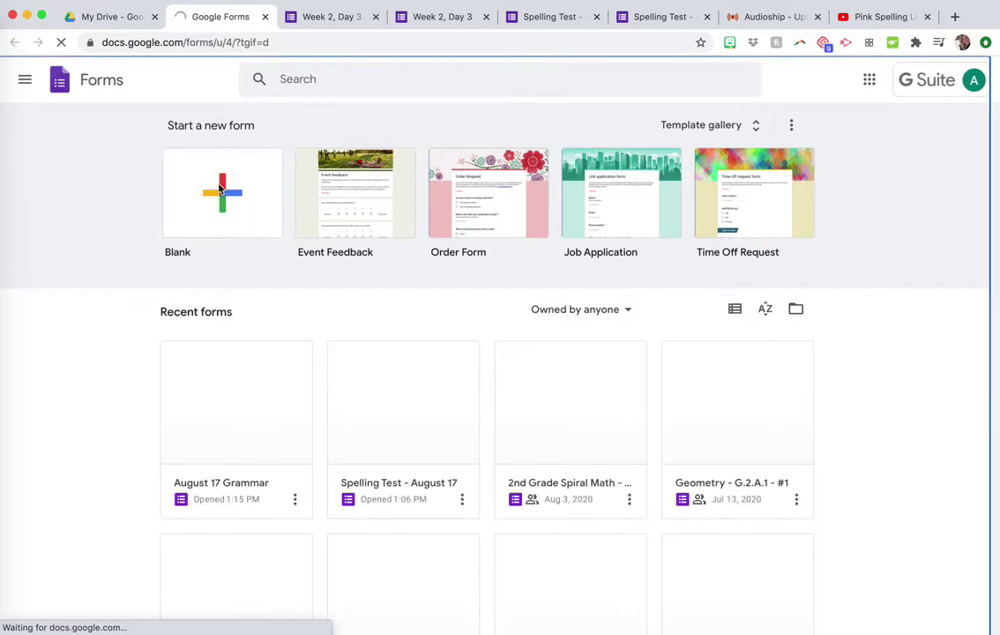
pyautogui.click(221, 189)
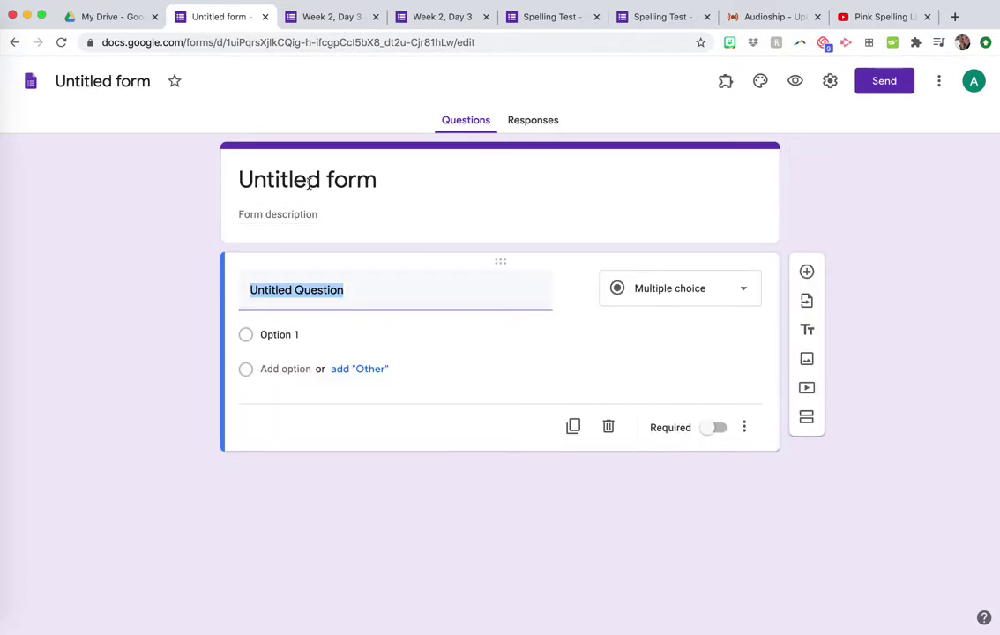
# Step: Title the form and its document 'Spelling Test'
pyautogui.click(310, 182)
pyautogui.write('Spelling Test')
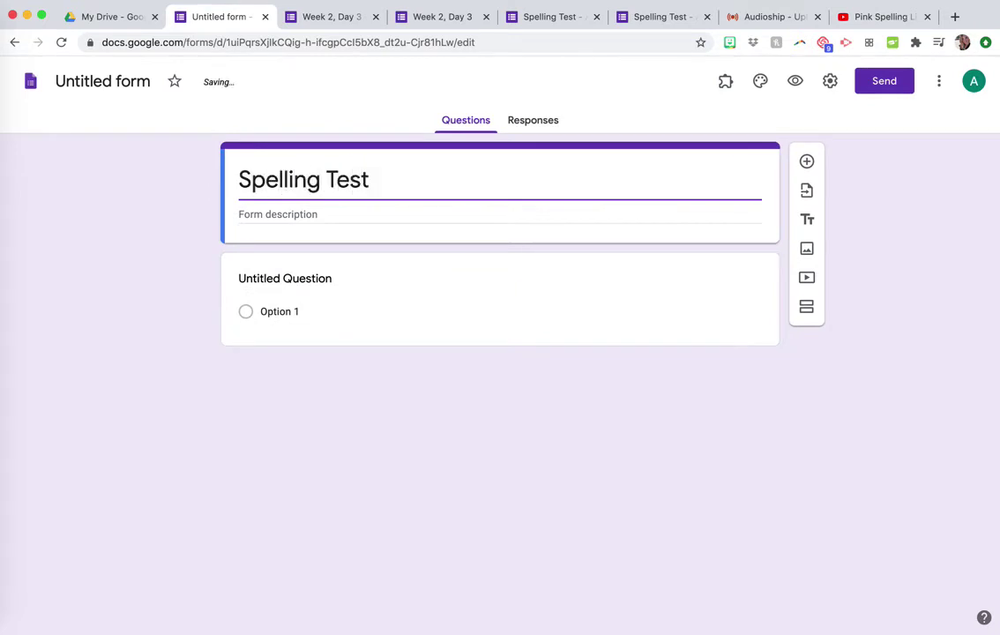
pyautogui.click(206, 267)
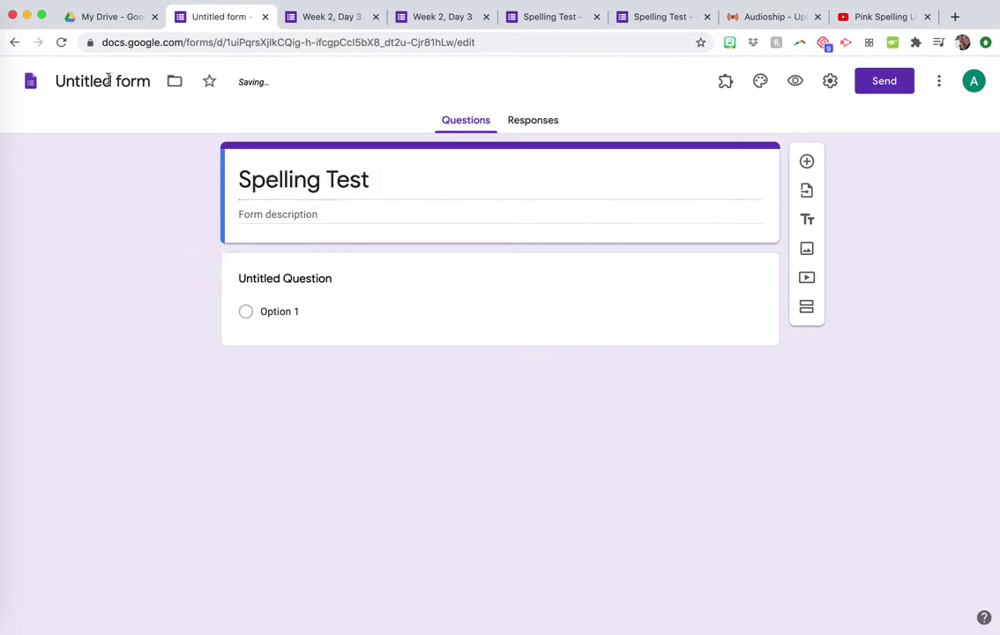
pyautogui.click(161, 182)
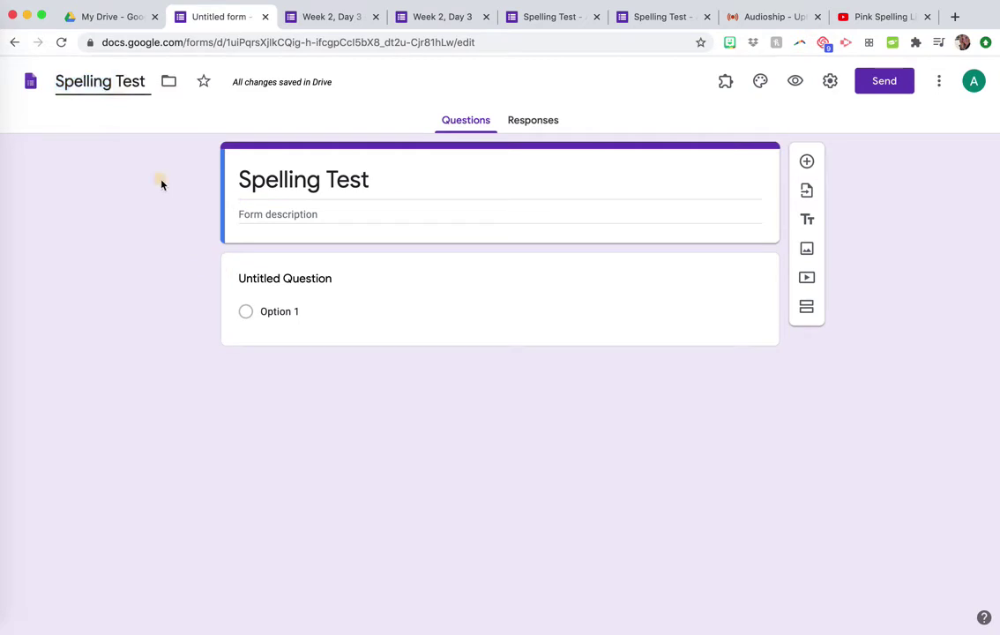
# Step: Make question 1 a required short-answer 'Name' question, then add another question
pyautogui.click(315, 280)
pyautogui.write('Name')
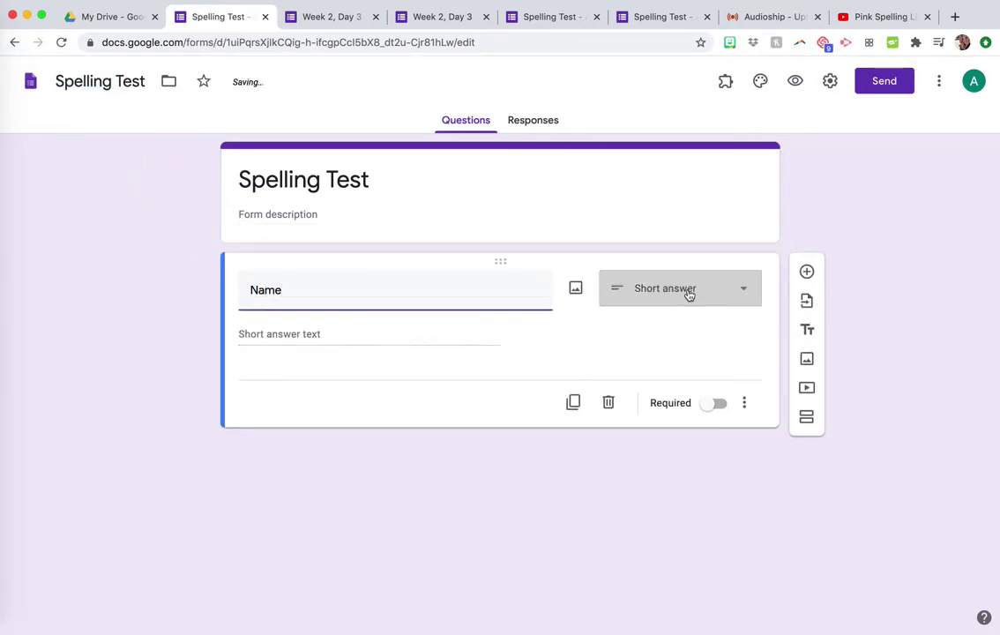
pyautogui.click(689, 295)
pyautogui.click(659, 208)
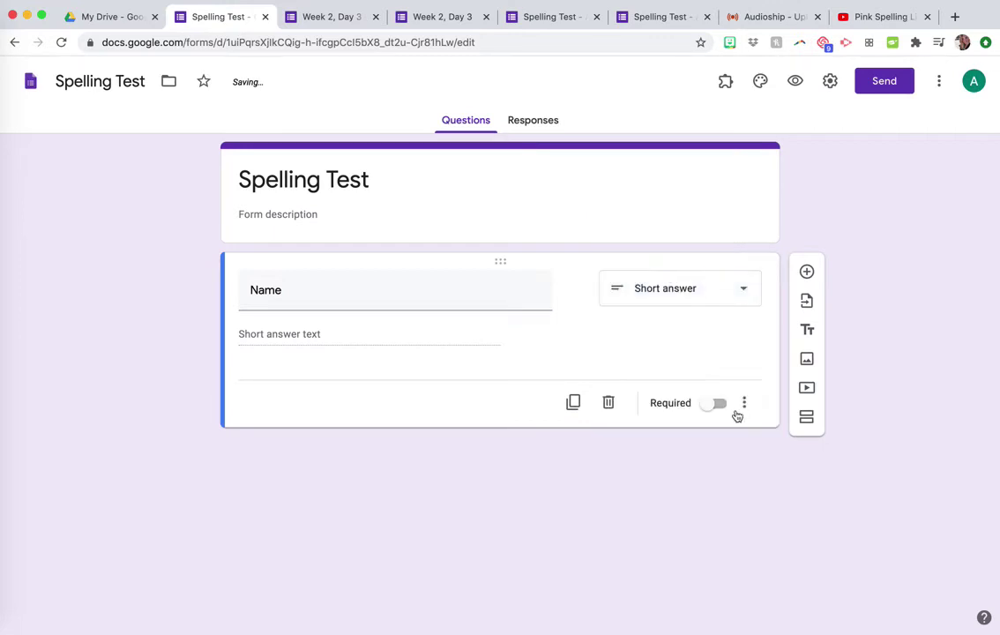
pyautogui.click(719, 403)
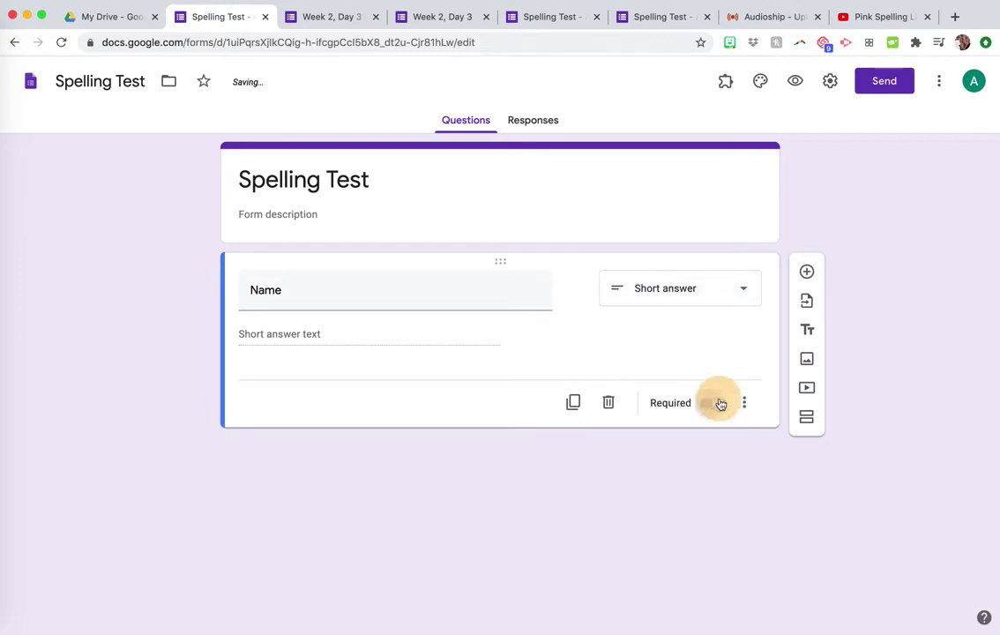
pyautogui.click(809, 271)
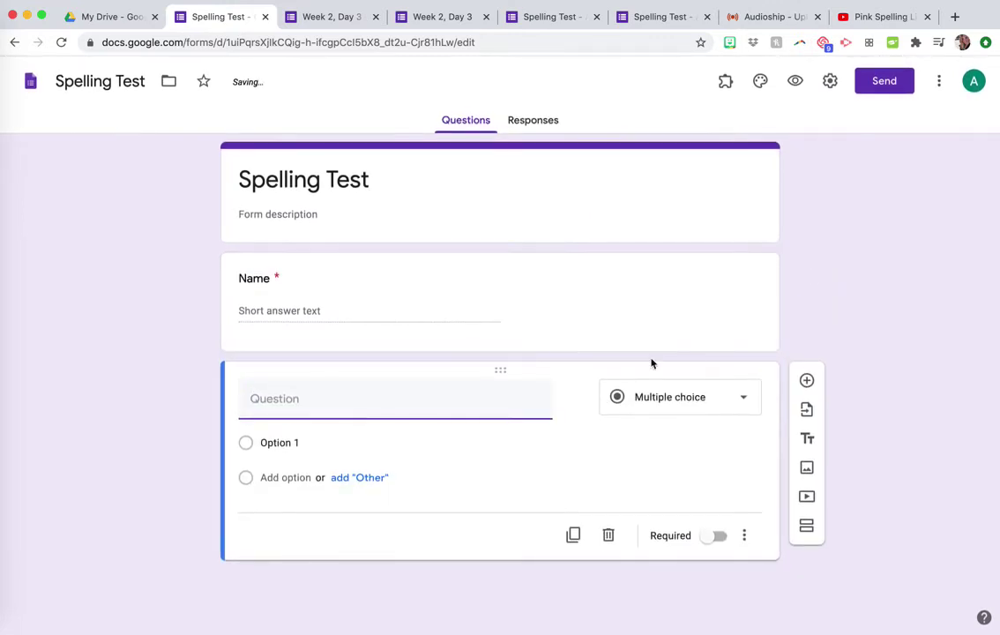
# Step: Make question 2 a multiple-choice question titled 'Color of spelling group'
pyautogui.click(388, 406)
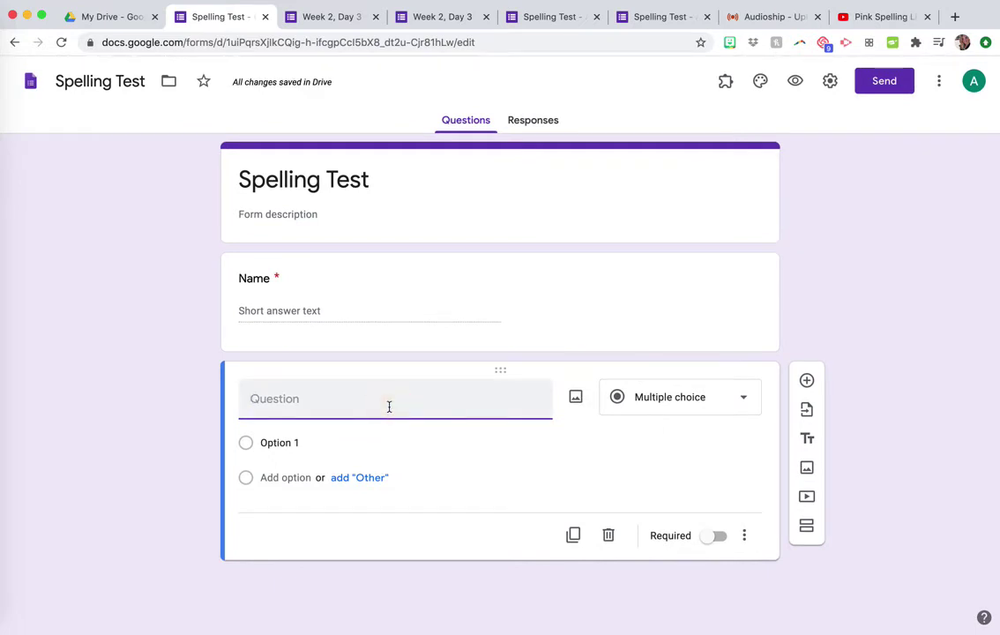
pyautogui.write('Name o')
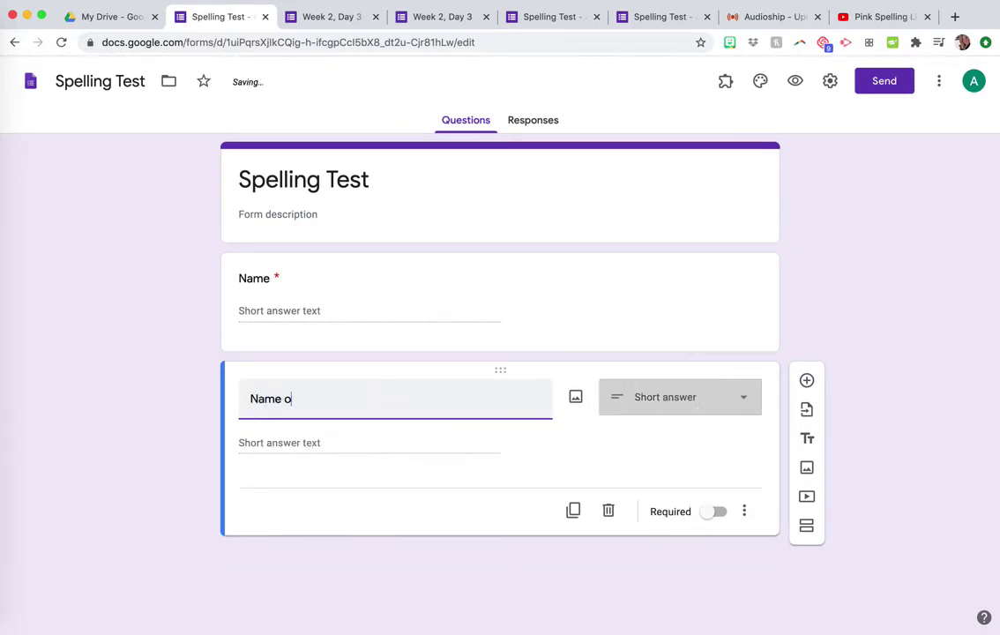
pyautogui.write('f spelling grou')
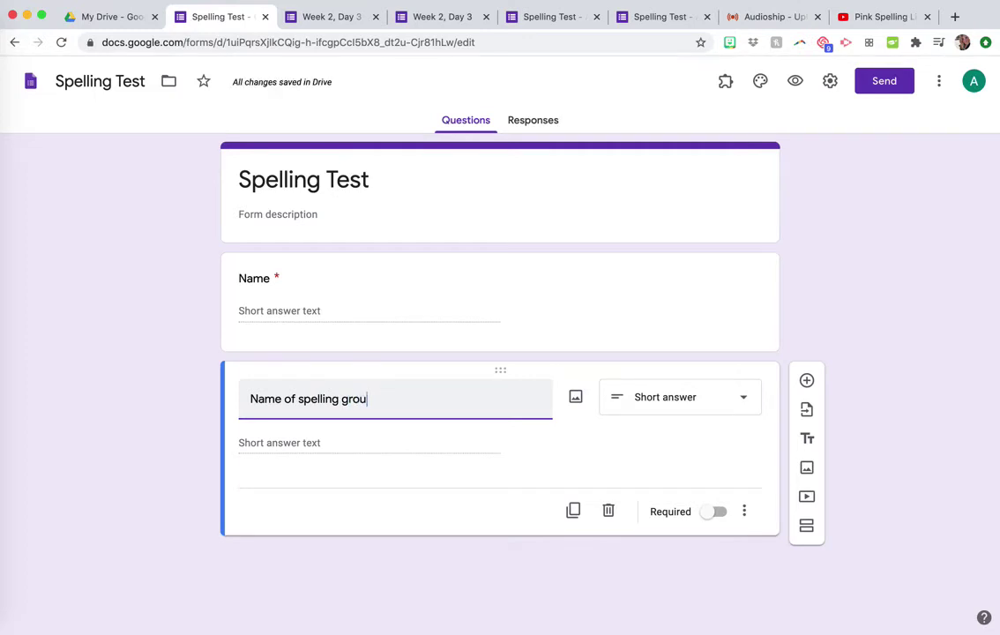
pyautogui.write('p')
pyautogui.click(663, 396)
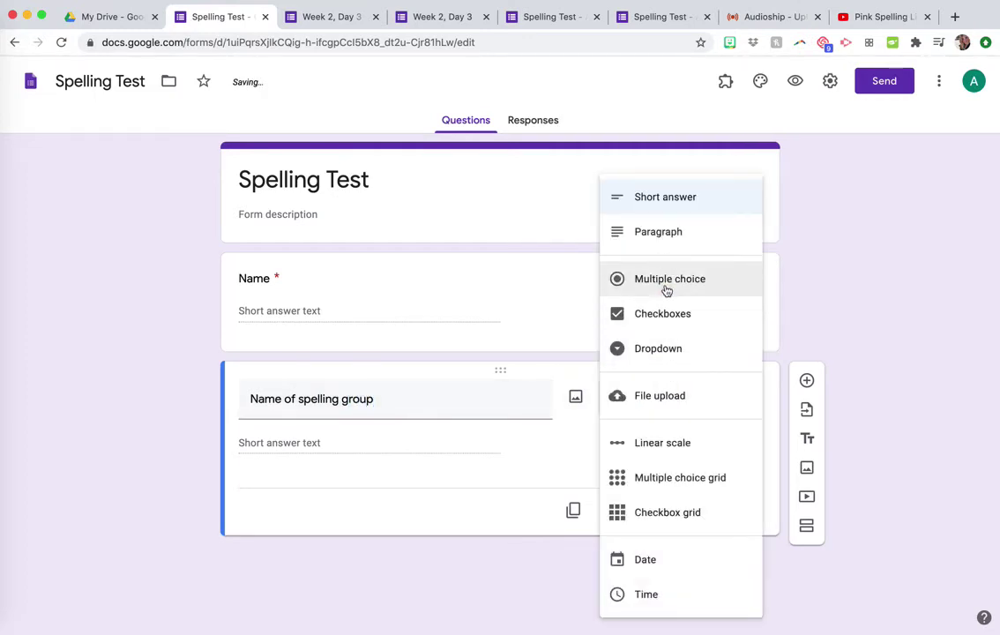
pyautogui.click(667, 291)
pyautogui.click(275, 443)
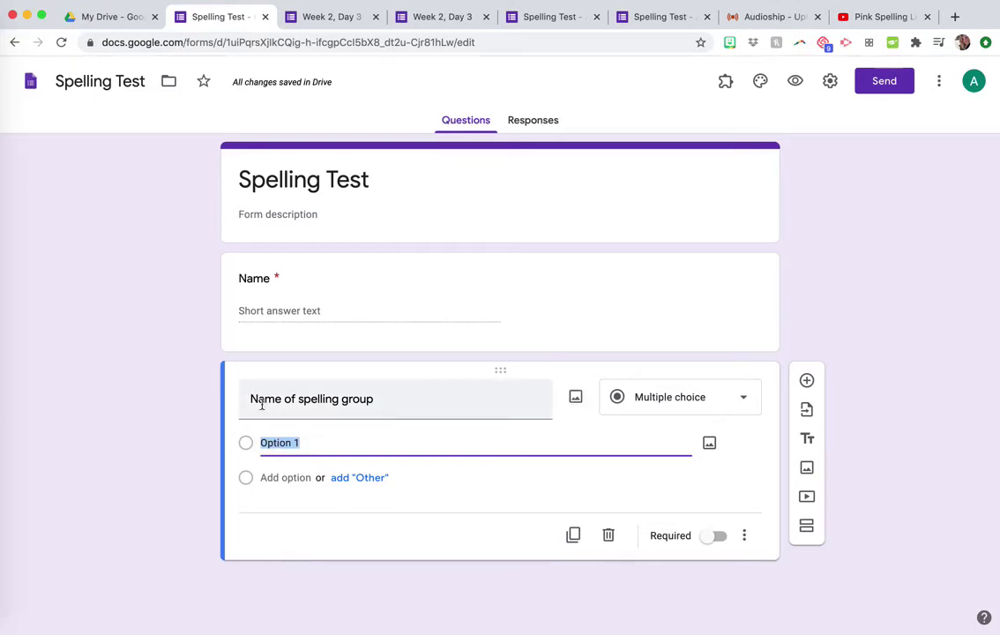
pyautogui.tripleClick(261, 402)
pyautogui.write('Color')
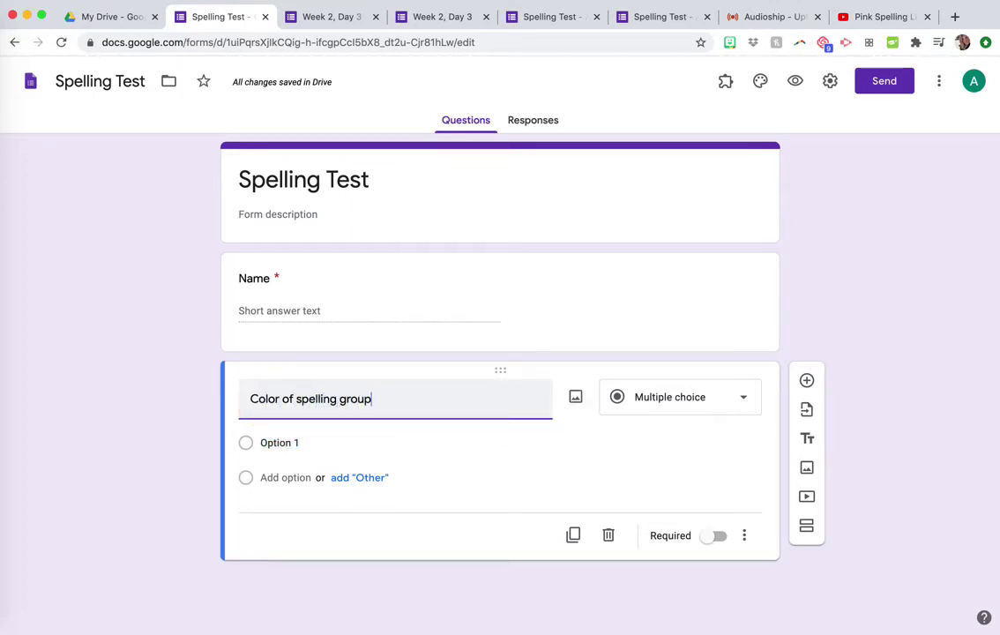
# Step: Add the answer options 'red' and 'yellow', fixing the mistyped second option
pyautogui.click(287, 441)
pyautogui.write('red')
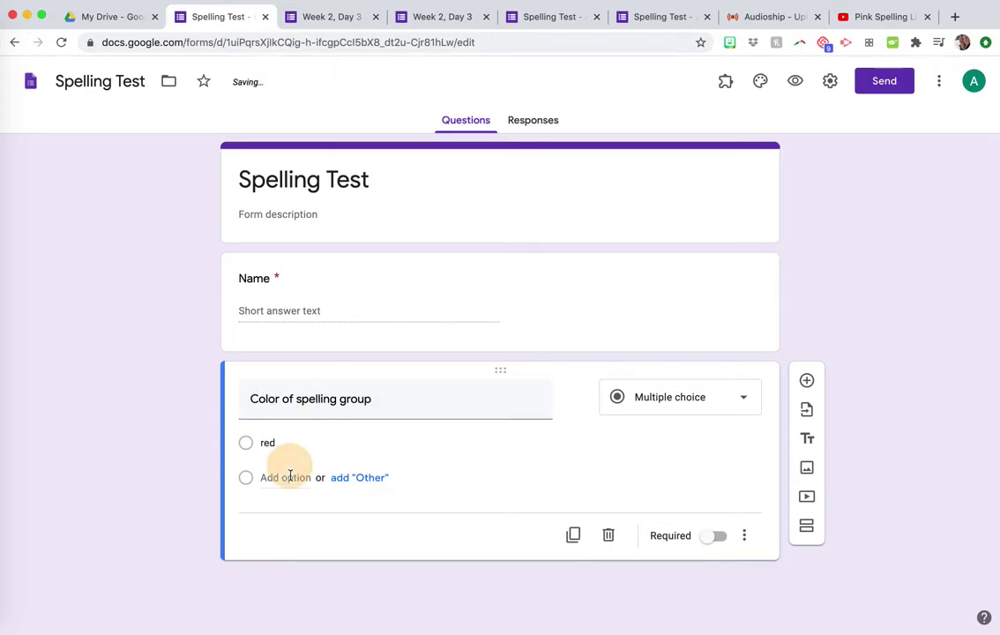
pyautogui.click(289, 476)
pyautogui.write('hyello')
pyautogui.doubleClick(277, 477)
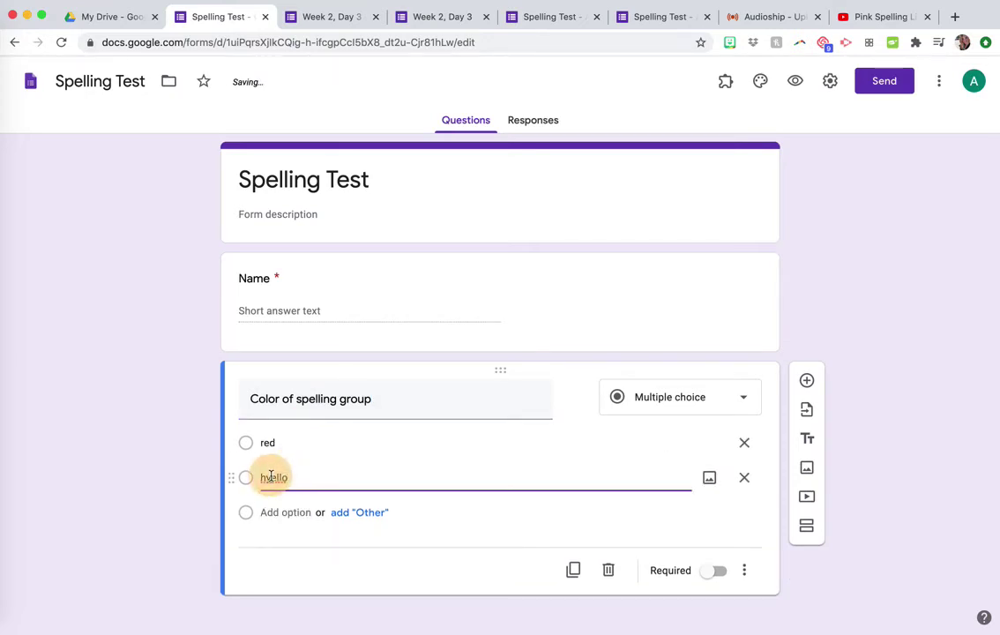
pyautogui.write('ye')
pyautogui.click(269, 513)
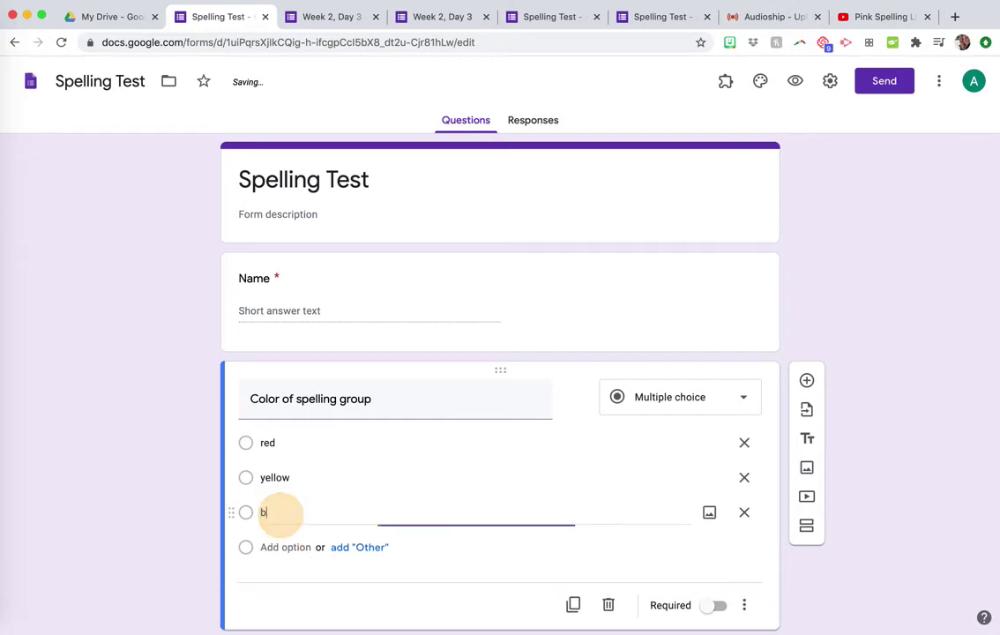
# Step: Add the option 'blue', make the color question required, and turn on Make this a quiz
pyautogui.write('blue')
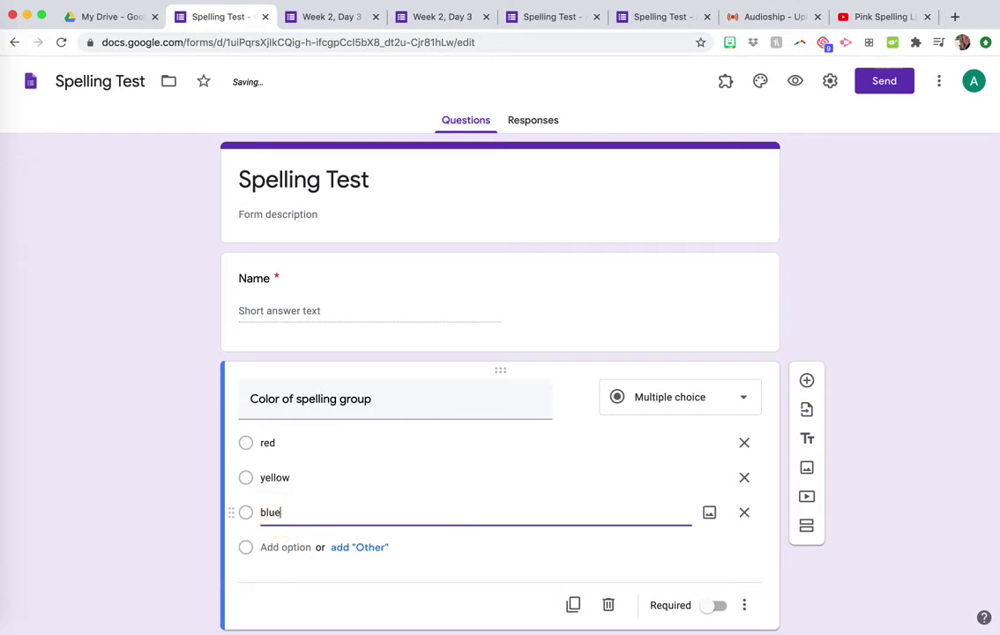
pyautogui.click(720, 606)
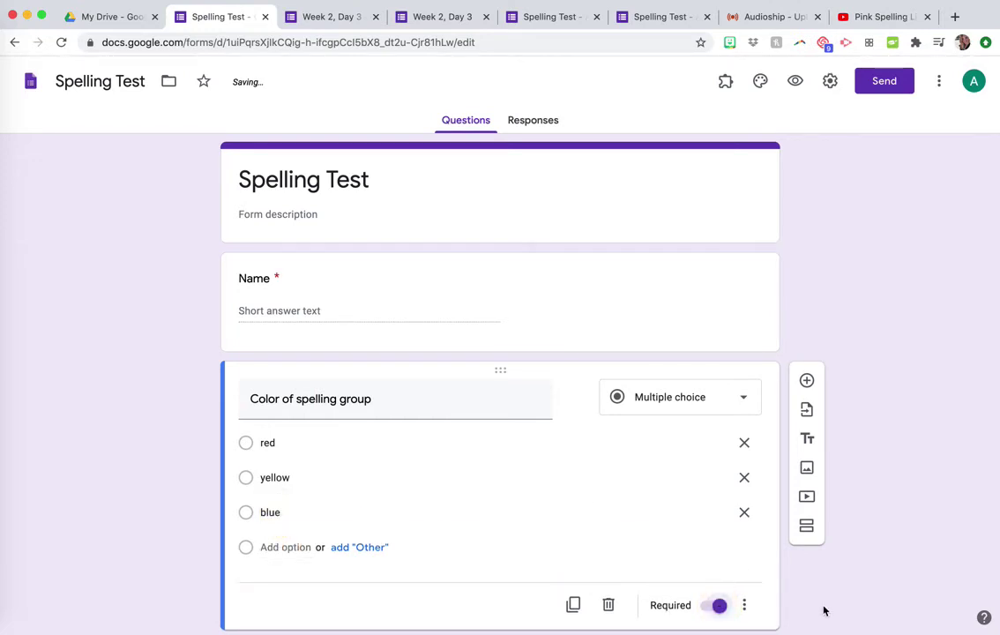
pyautogui.click(831, 81)
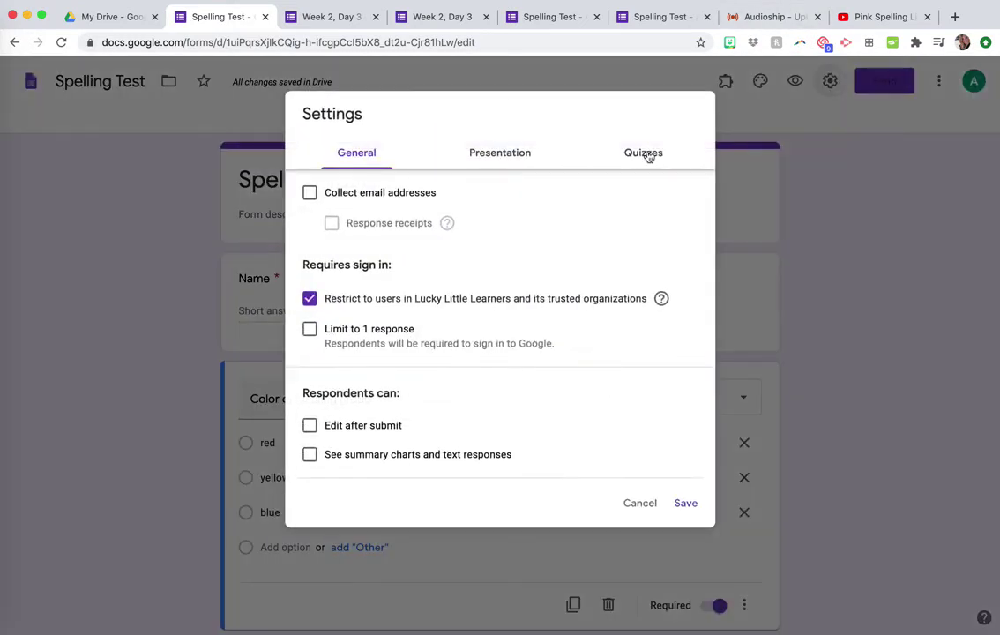
pyautogui.click(645, 153)
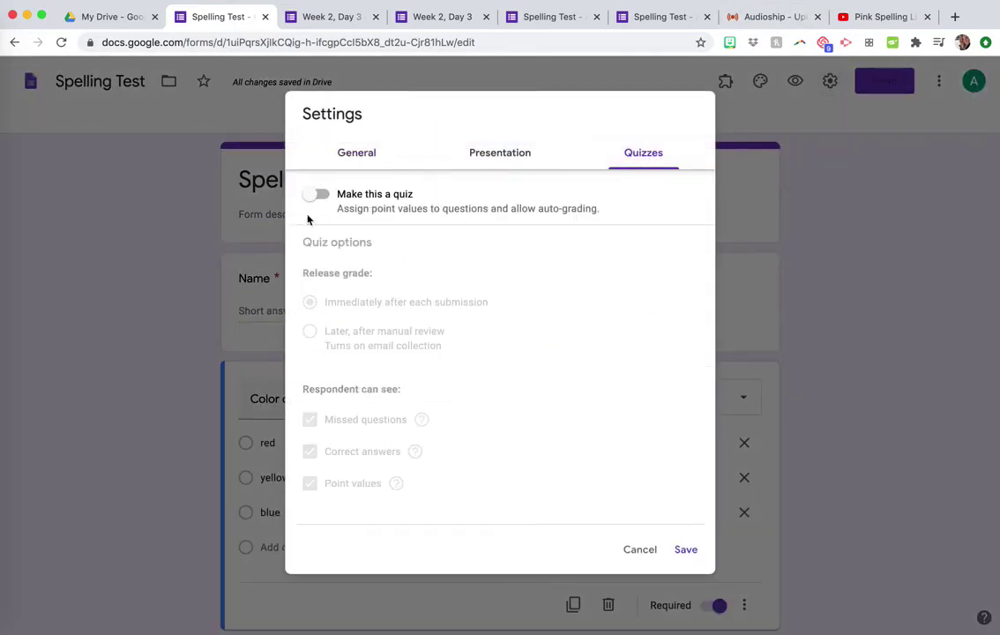
pyautogui.click(319, 195)
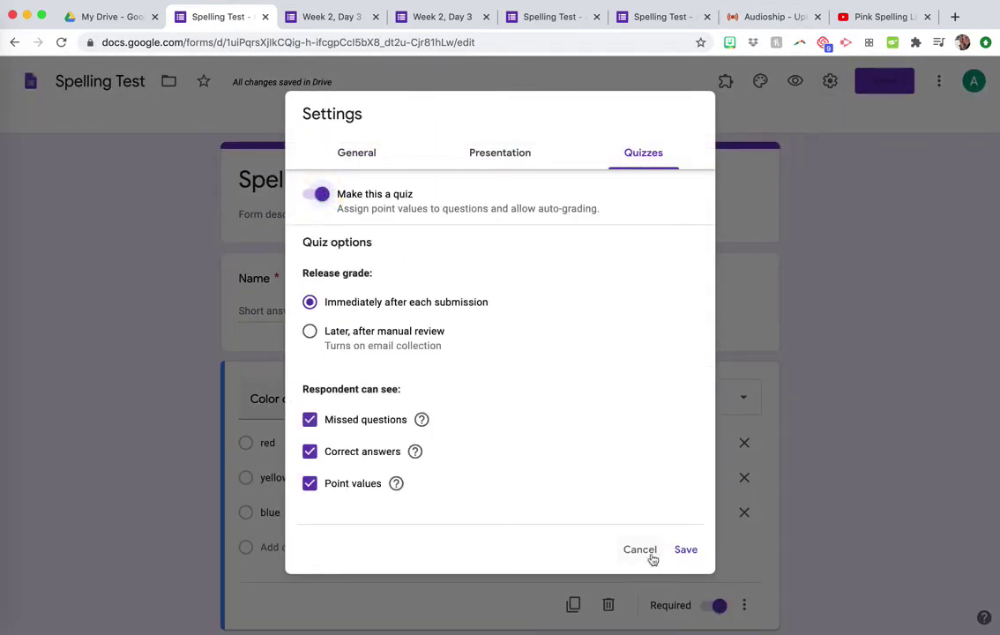
pyautogui.click(685, 549)
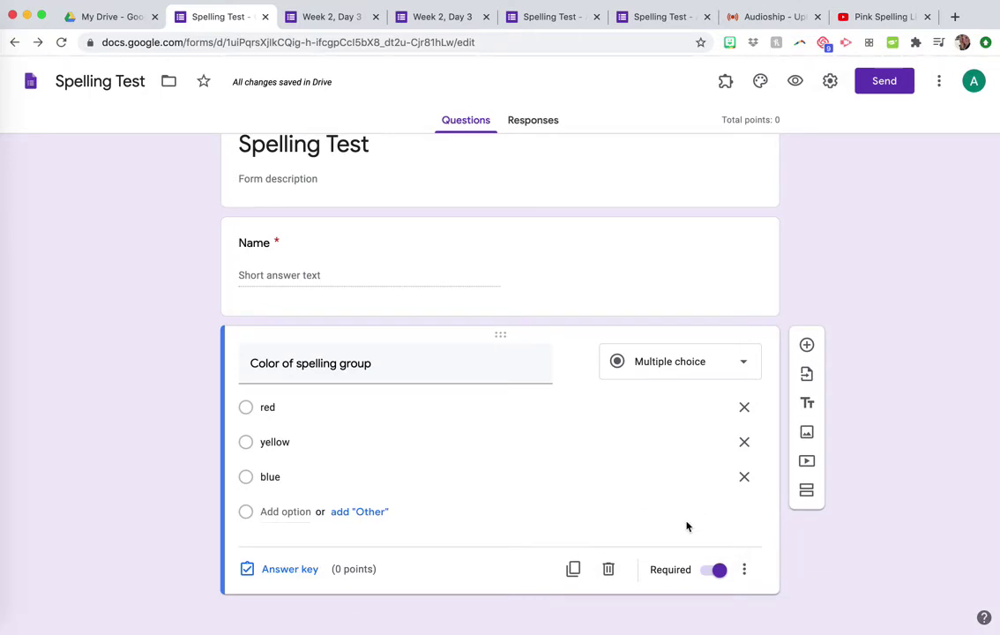
# Step: Add a new section after the Color of spelling group question
pyautogui.click(576, 259)
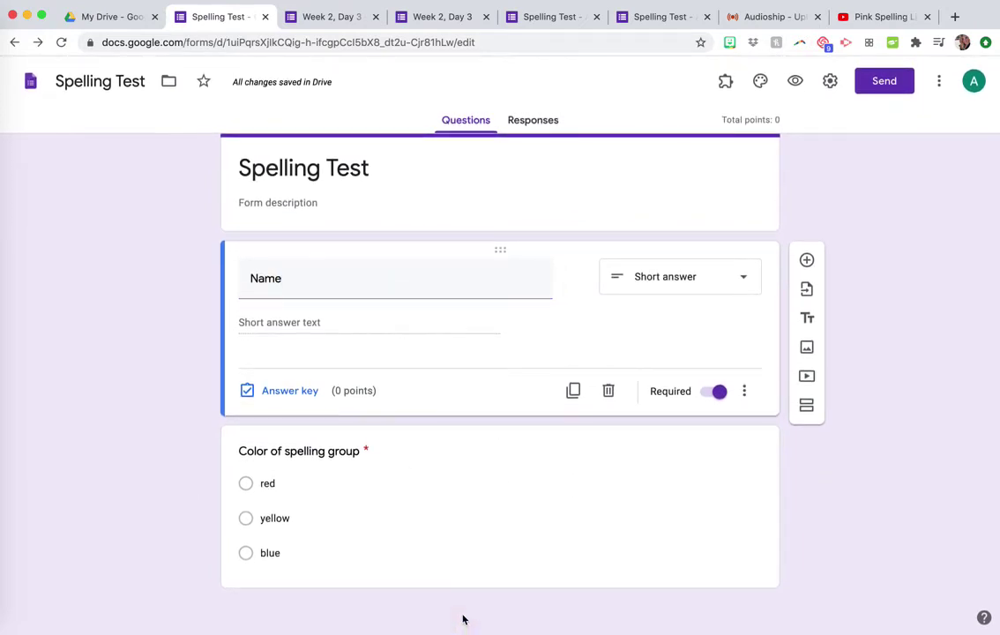
pyautogui.click(448, 534)
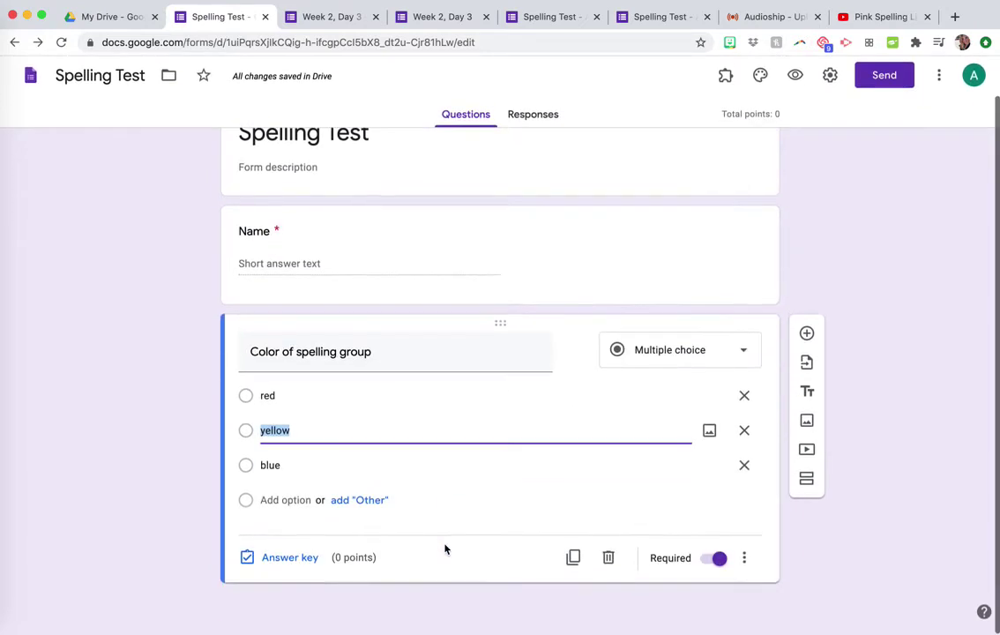
pyautogui.click(551, 326)
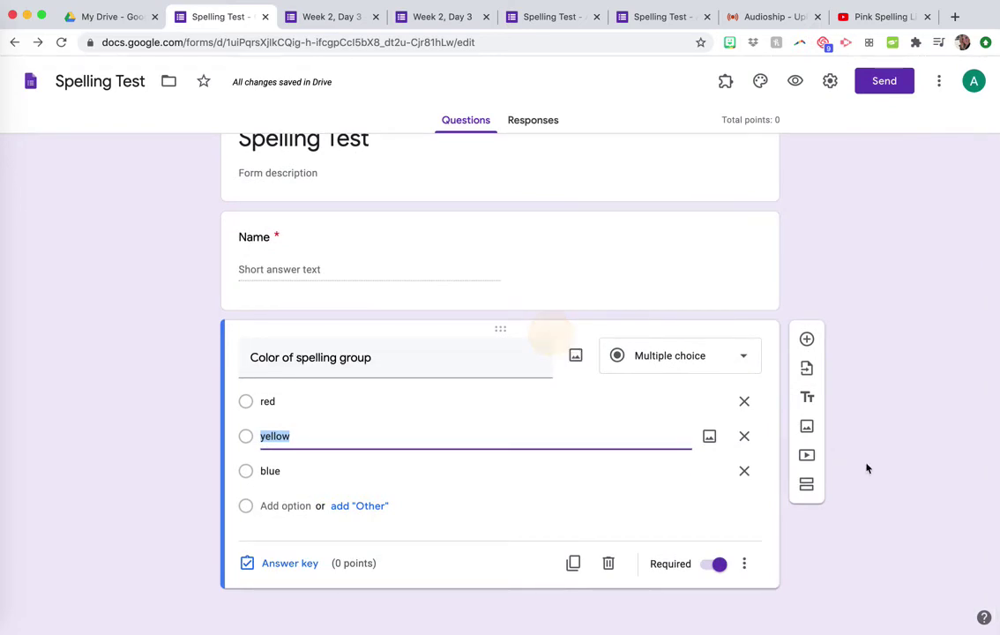
pyautogui.click(813, 492)
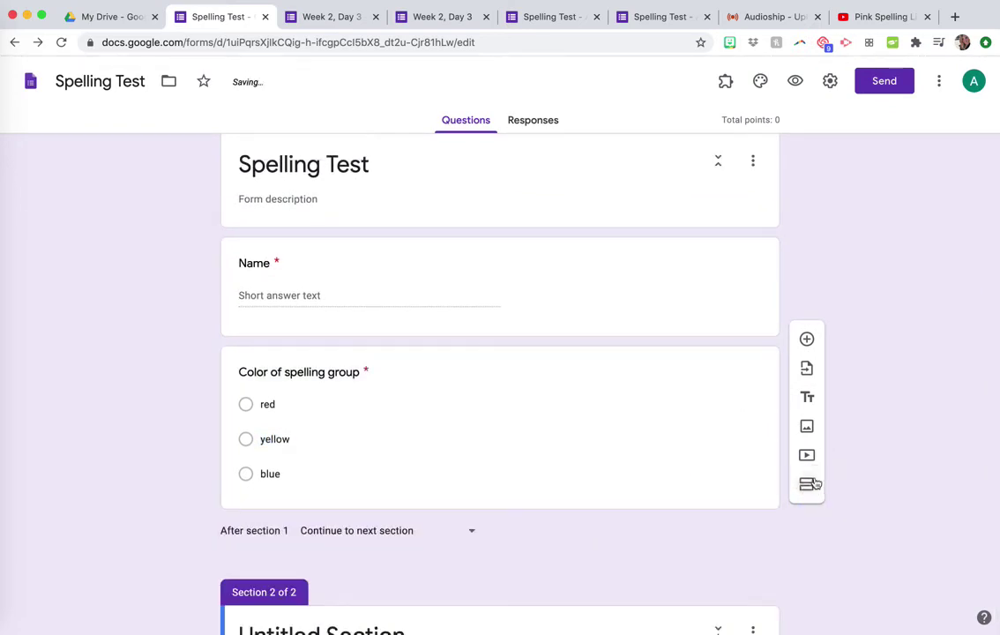
pyautogui.scroll(-3, 776, 512)
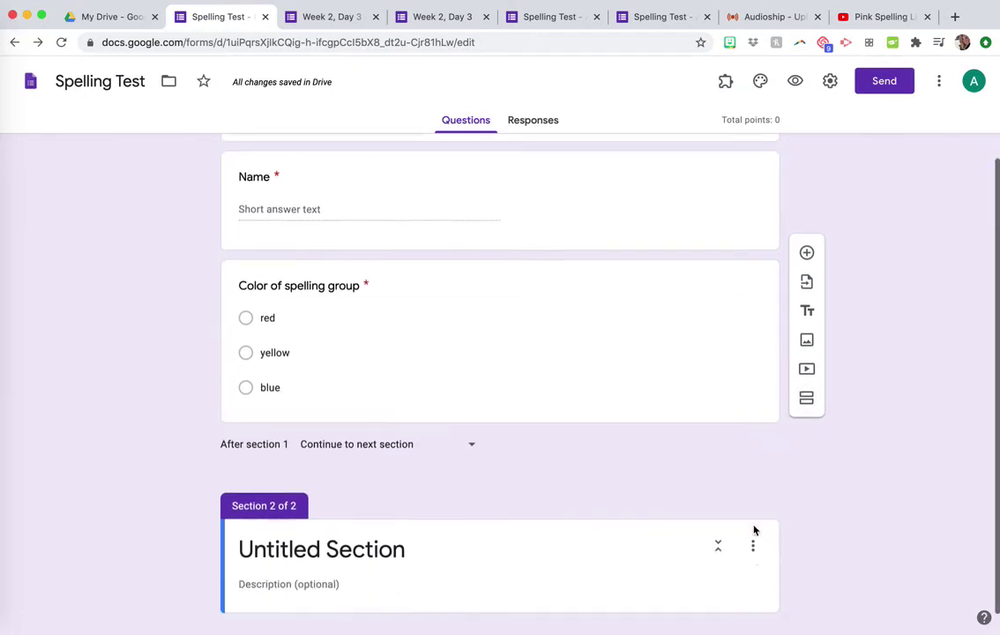
# Step: Title the new section Red and add a short-answer question titled '1.'
pyautogui.click(313, 533)
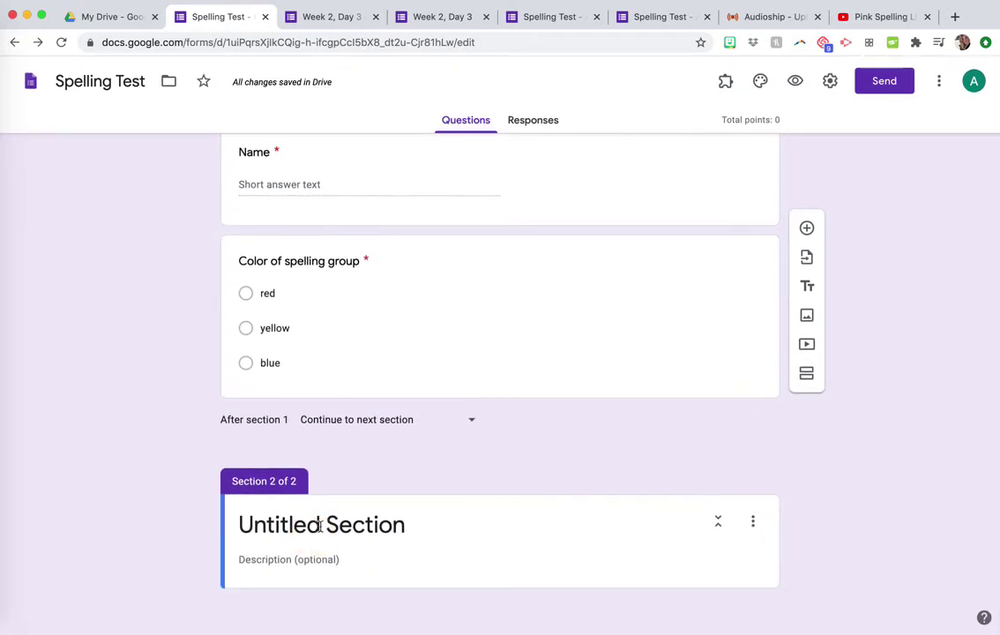
pyautogui.click(323, 522)
pyautogui.write('Red')
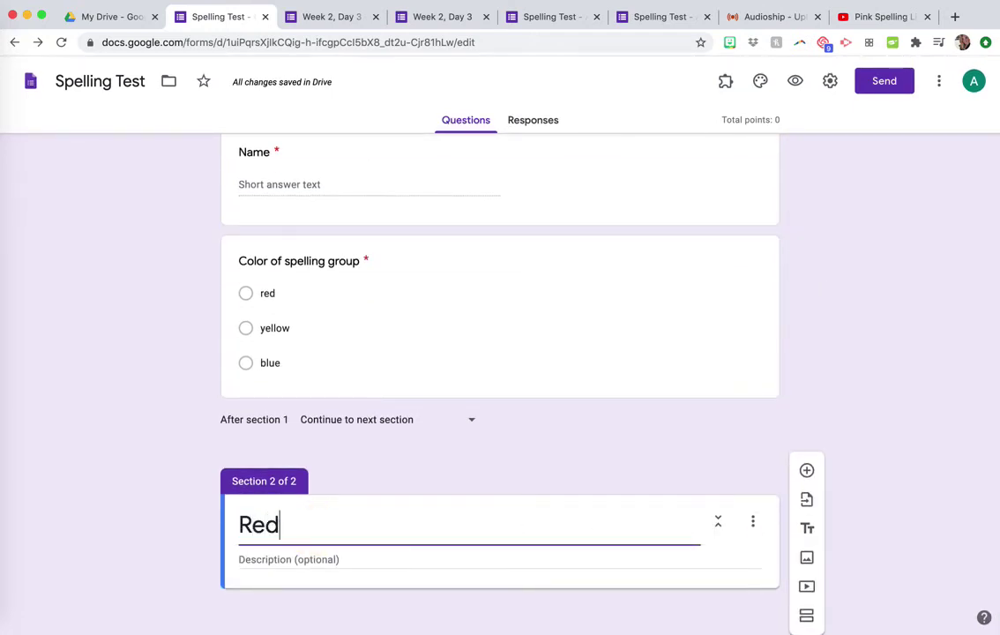
pyautogui.click(806, 467)
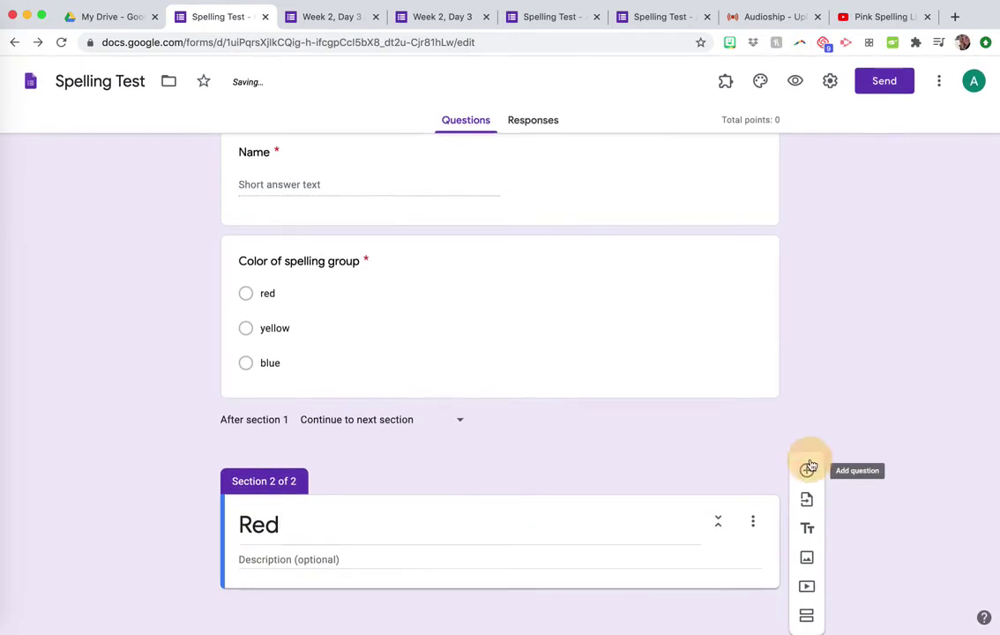
pyautogui.write('1.')
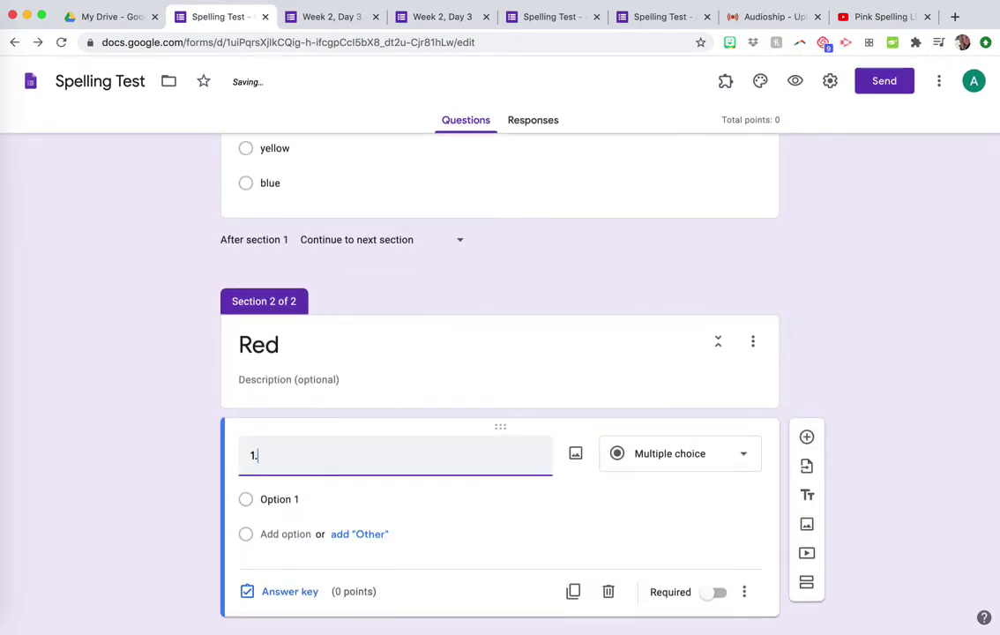
pyautogui.click(659, 453)
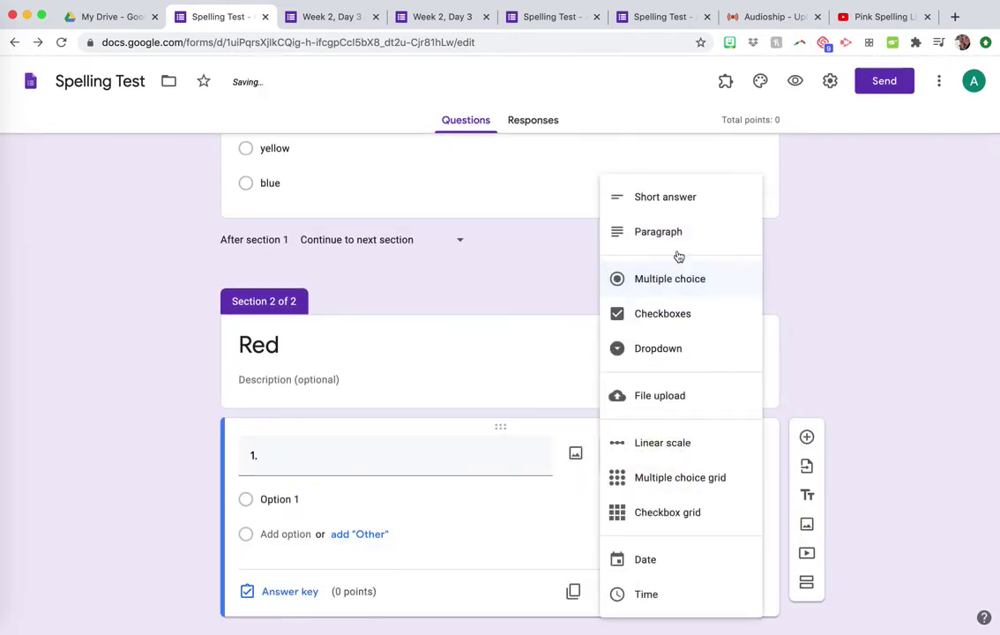
pyautogui.click(667, 198)
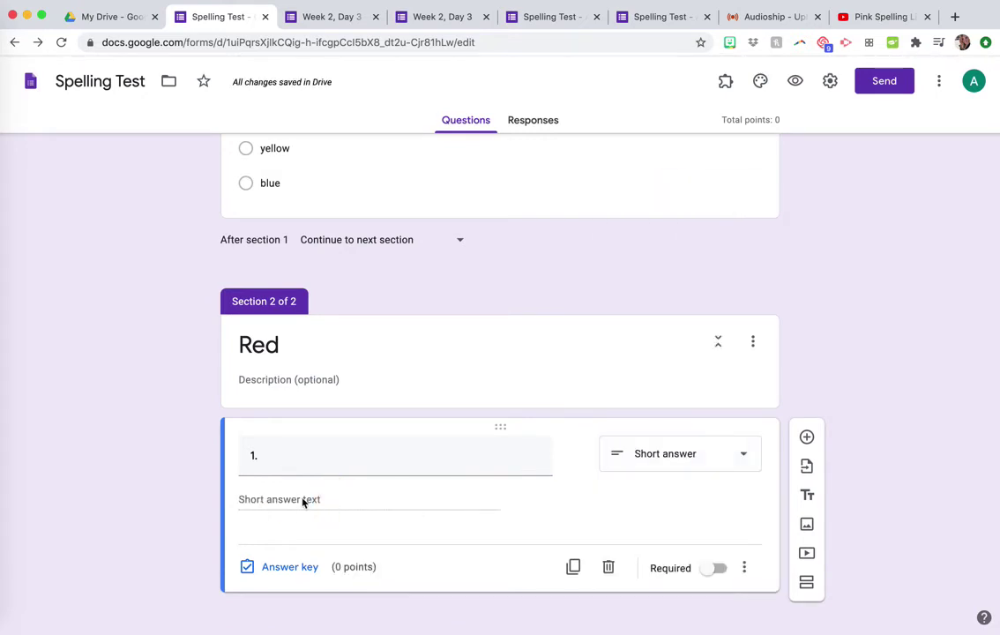
# Step: Describe the section as 'Watch the video and write the words' and duplicate question 1 into 2.–5
pyautogui.click(331, 381)
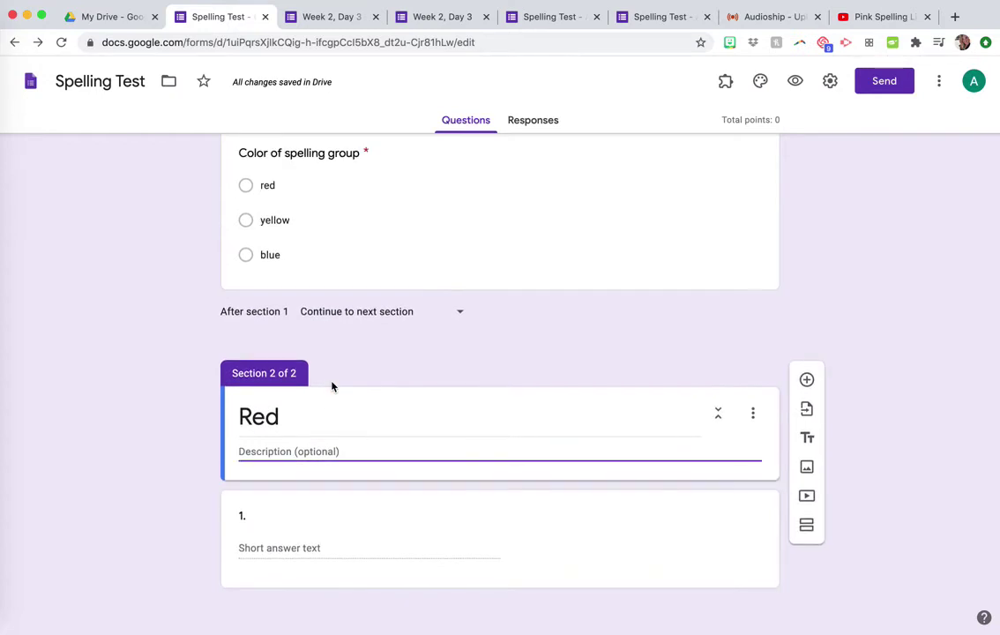
pyautogui.write('Watch the video and write the words.')
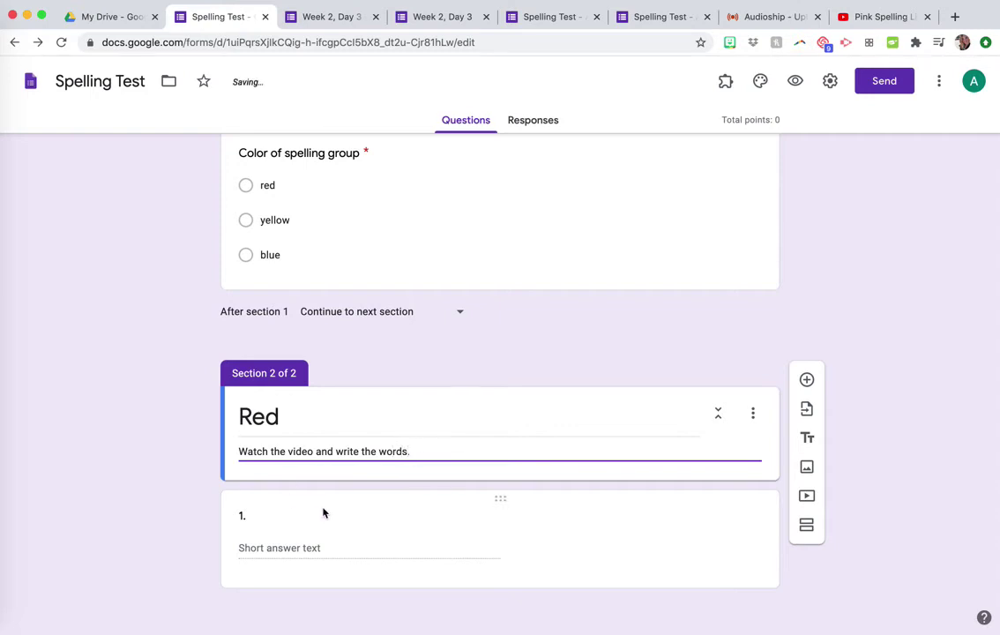
pyautogui.click(395, 529)
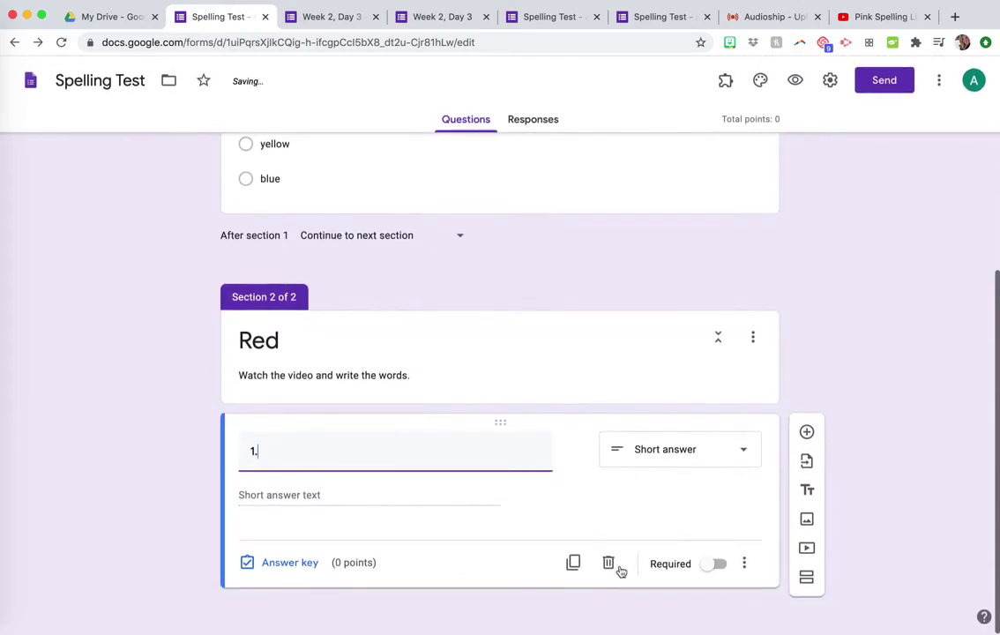
pyautogui.click(574, 564)
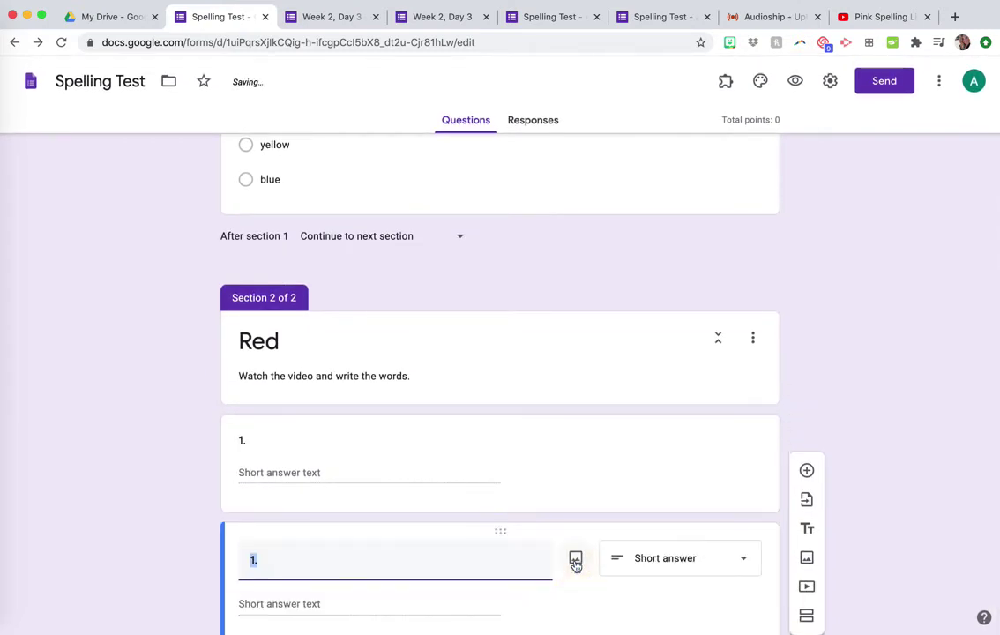
pyautogui.write('2.')
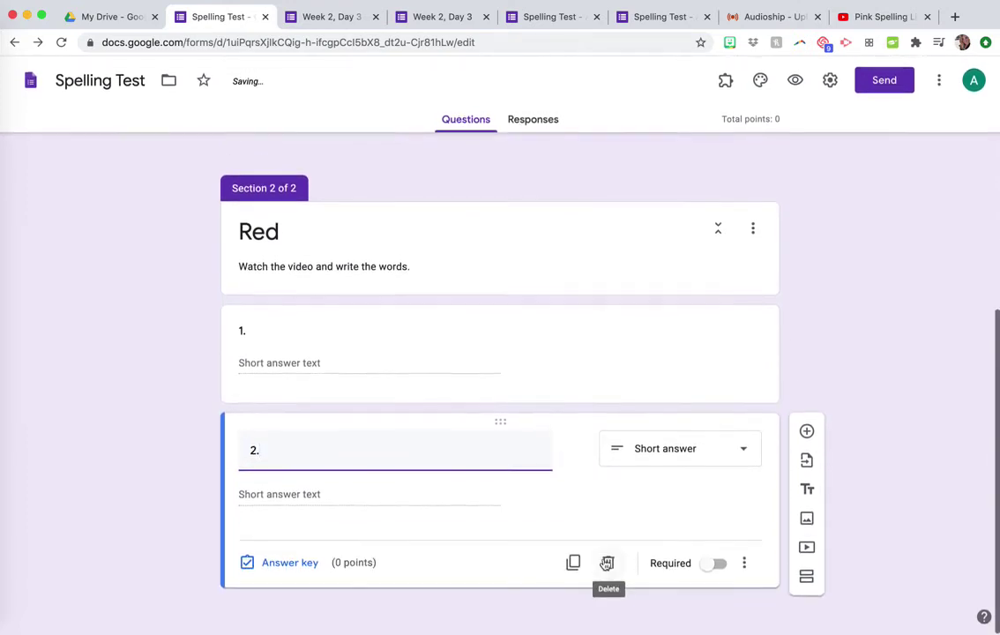
pyautogui.click(574, 560)
pyautogui.write('3.')
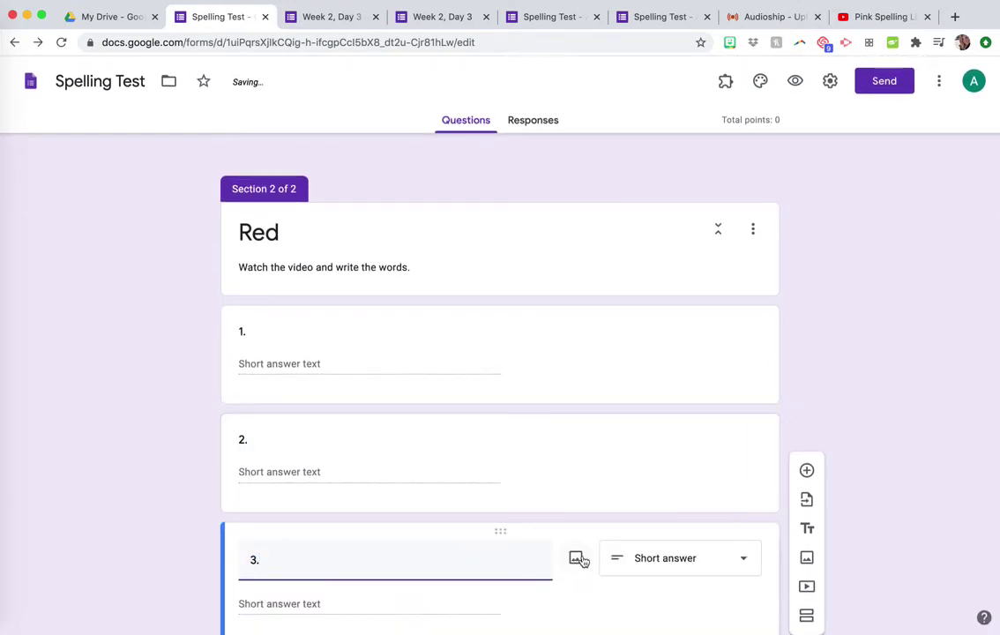
pyautogui.scroll(-2, 579, 573)
pyautogui.click(575, 562)
pyautogui.write('4.')
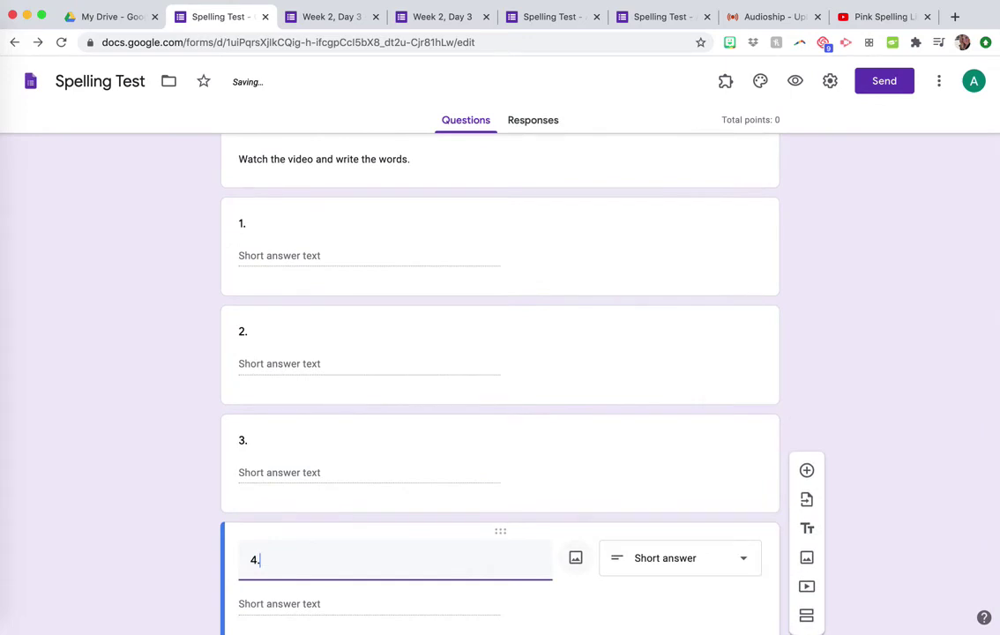
pyautogui.scroll(-2, 574, 565)
pyautogui.click(574, 560)
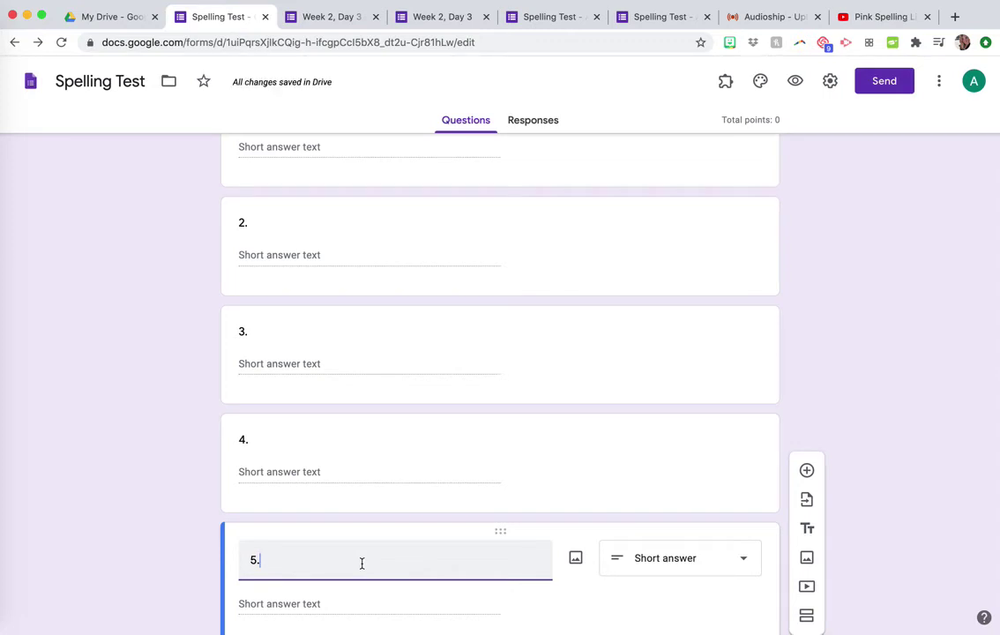
# Step: Keep question 5 as short answer and make it required
pyautogui.scroll(3, 368, 451)
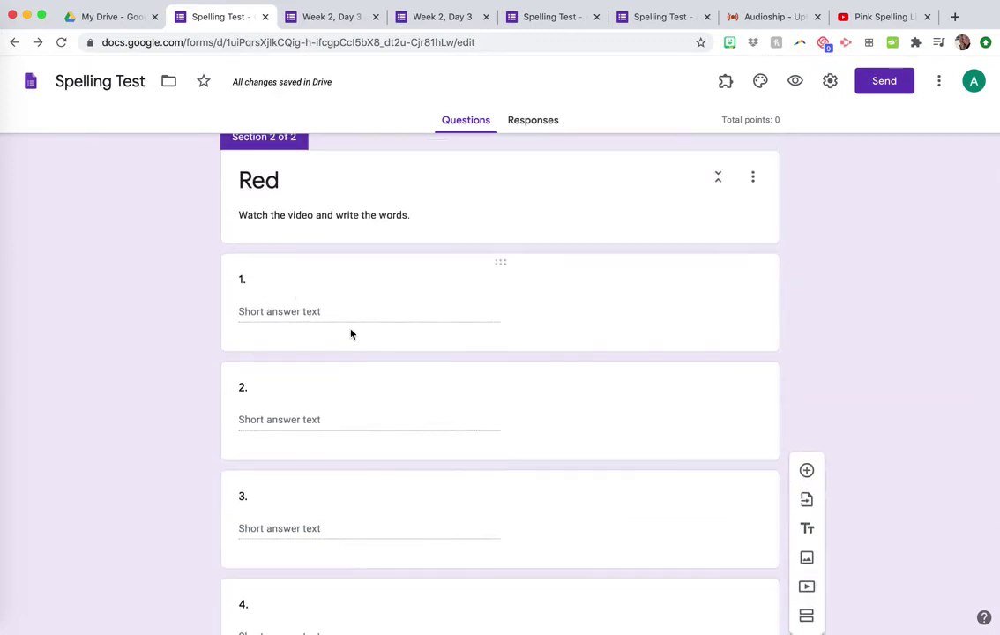
pyautogui.scroll(-5, 374, 560)
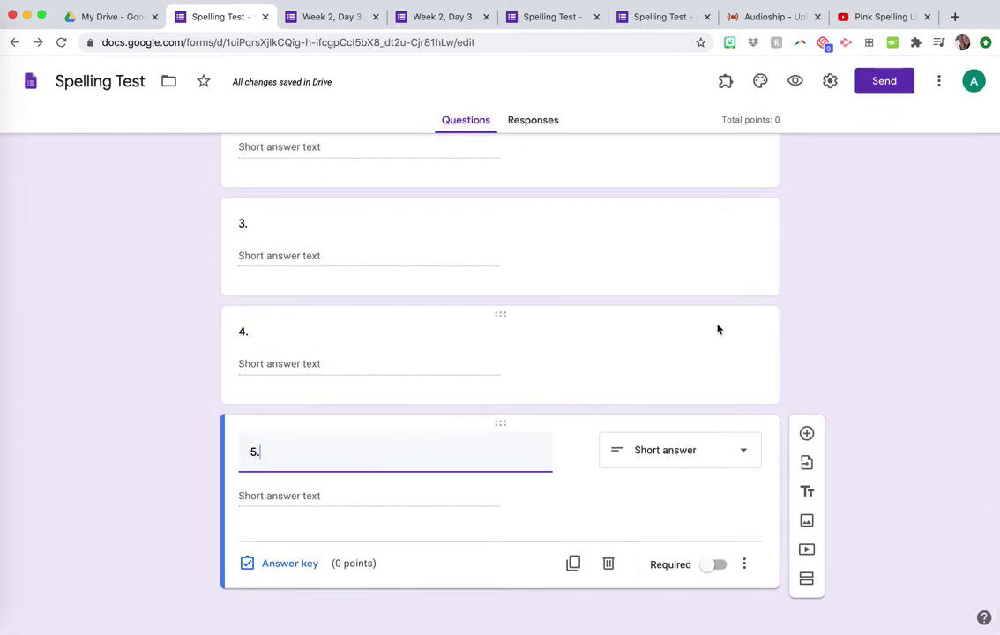
pyautogui.click(727, 440)
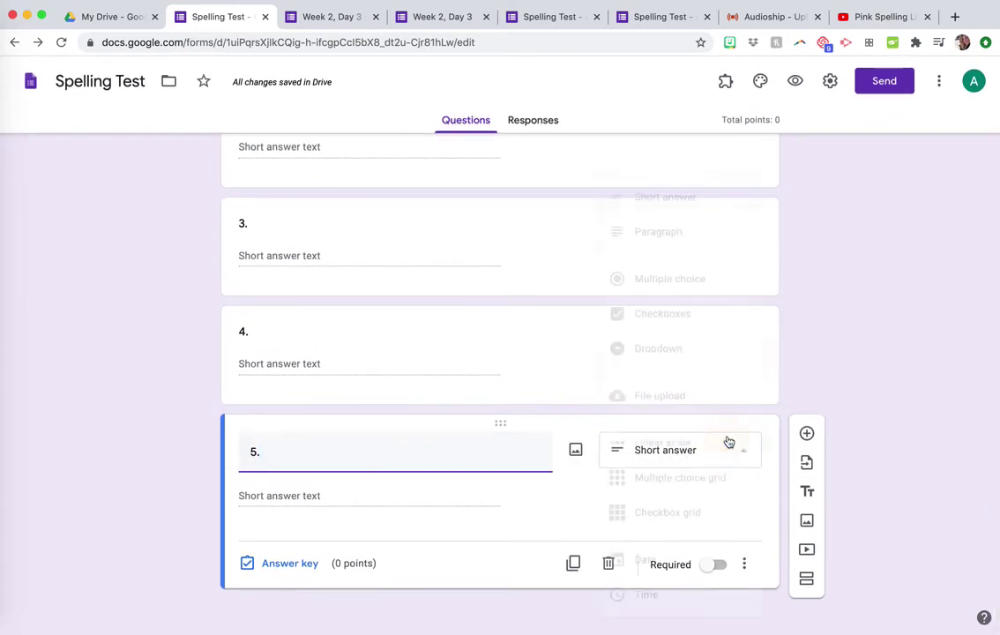
pyautogui.click(837, 375)
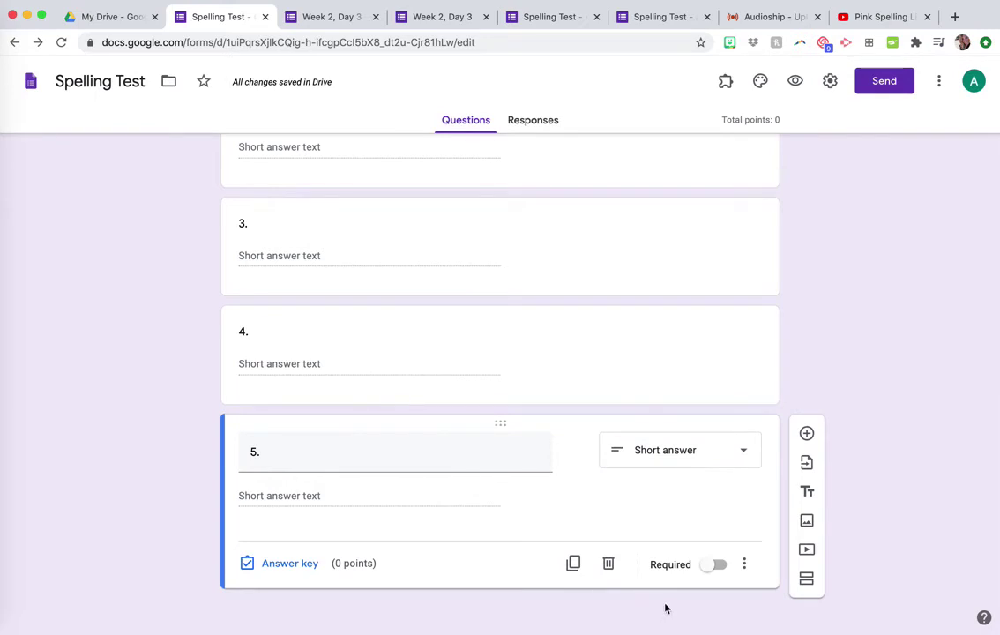
pyautogui.click(718, 565)
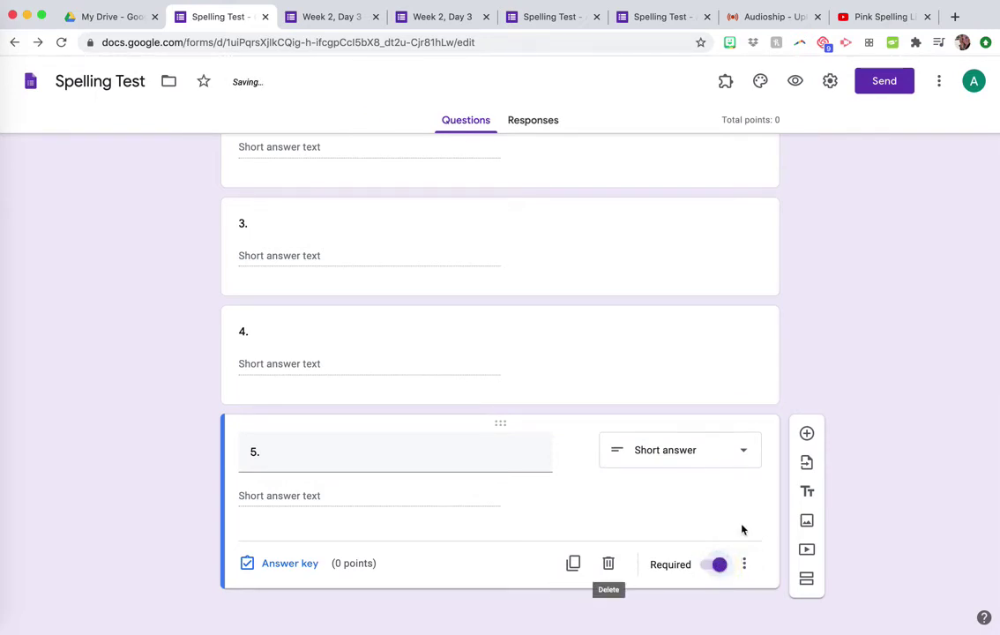
pyautogui.click(764, 606)
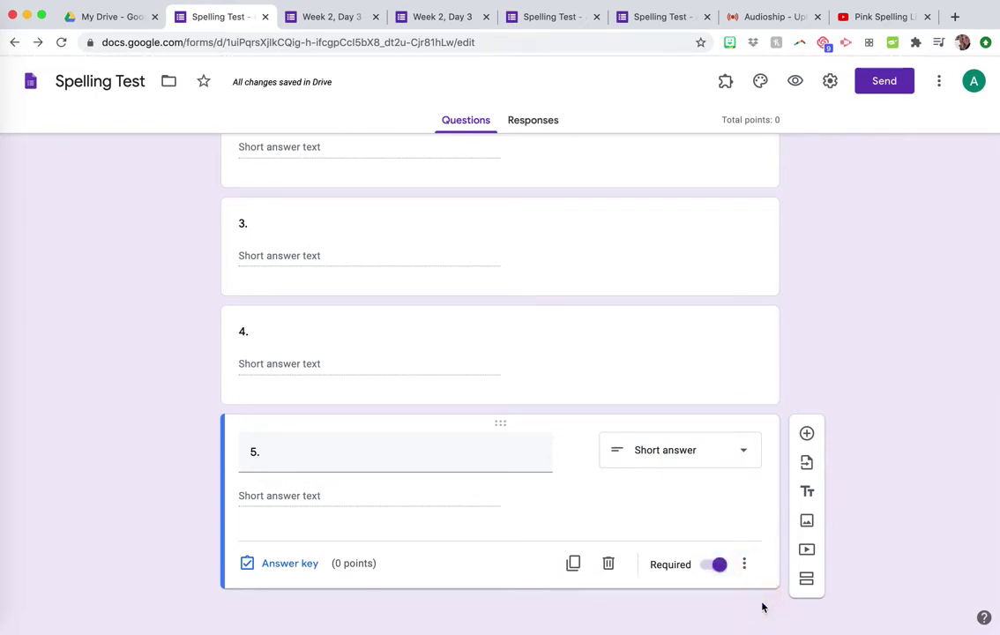
# Step: Duplicate the Red section and title the copy Blue
pyautogui.scroll(5, 721, 501)
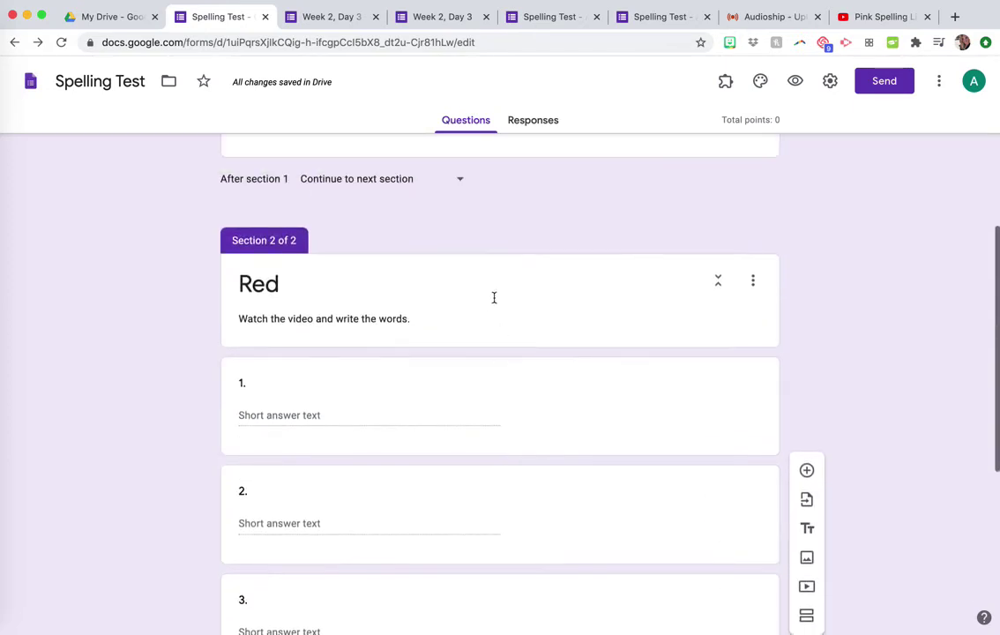
pyautogui.scroll(1, 488, 520)
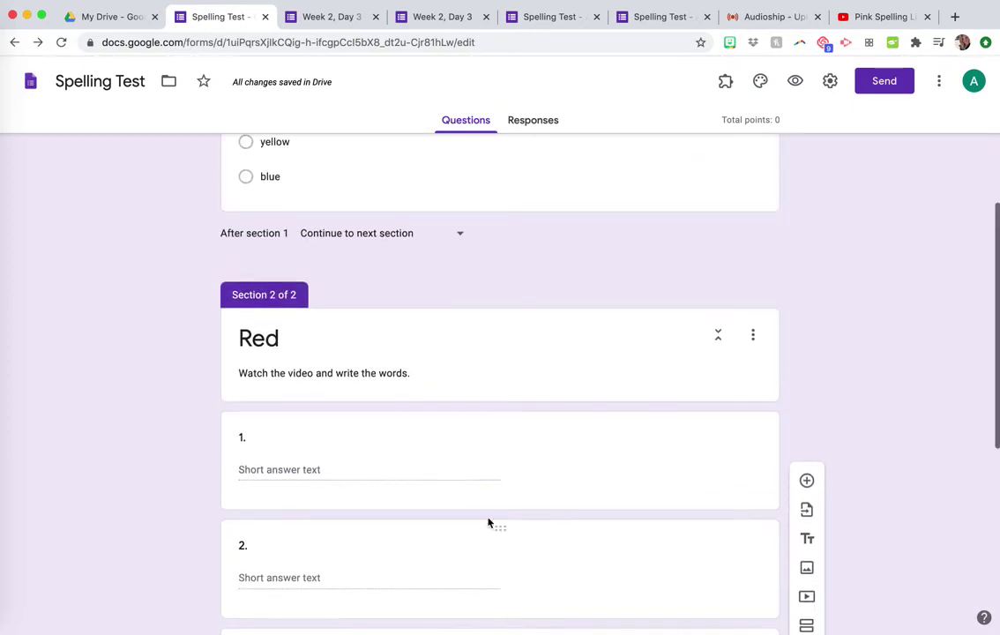
pyautogui.scroll(-1, 467, 436)
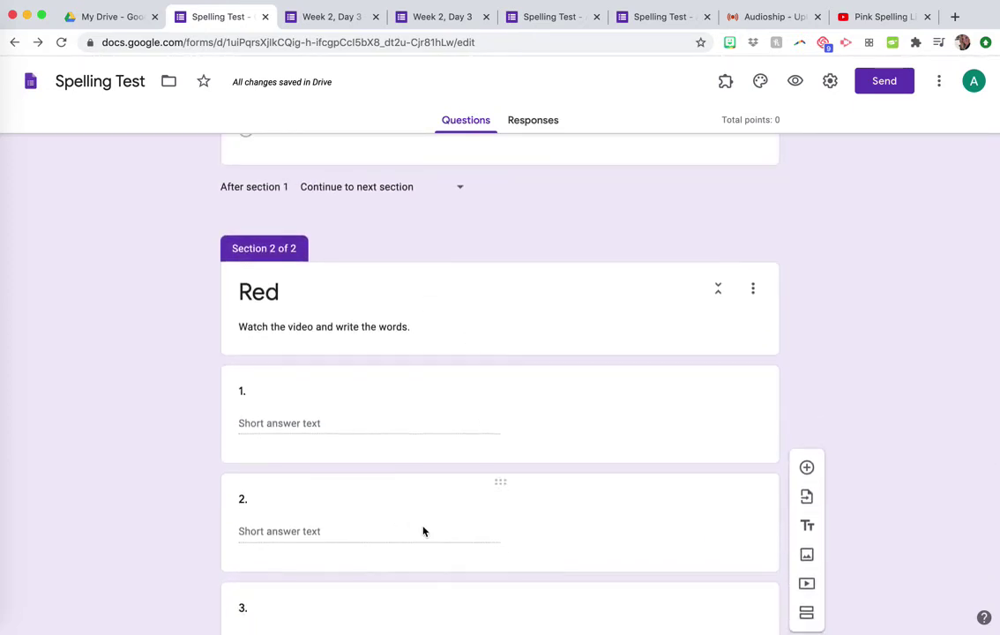
pyautogui.scroll(-5, 424, 530)
pyautogui.scroll(10, 425, 531)
pyautogui.scroll(-2, 424, 531)
pyautogui.scroll(-3, 478, 497)
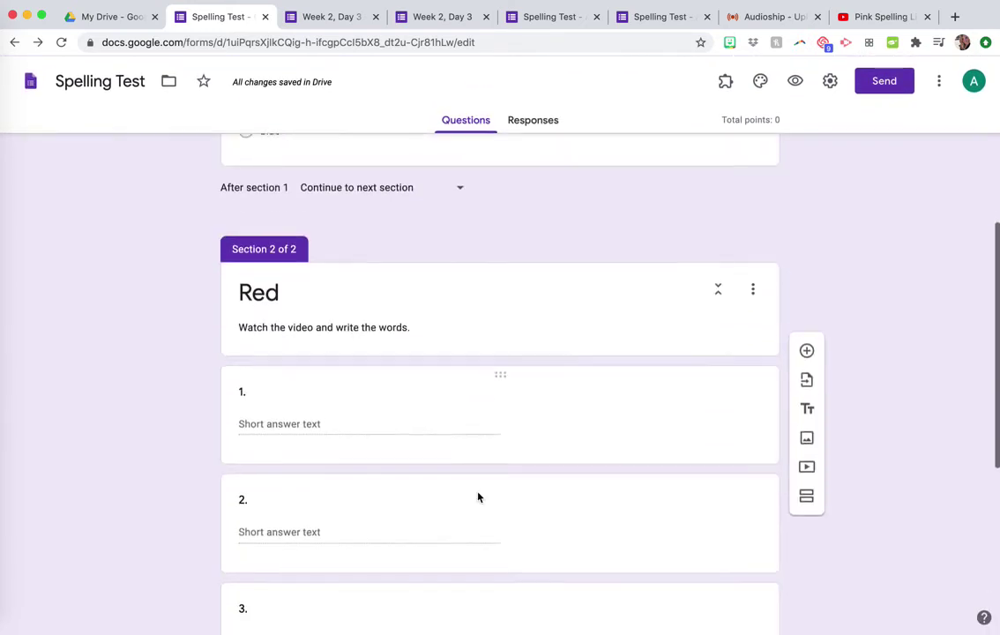
pyautogui.click(755, 285)
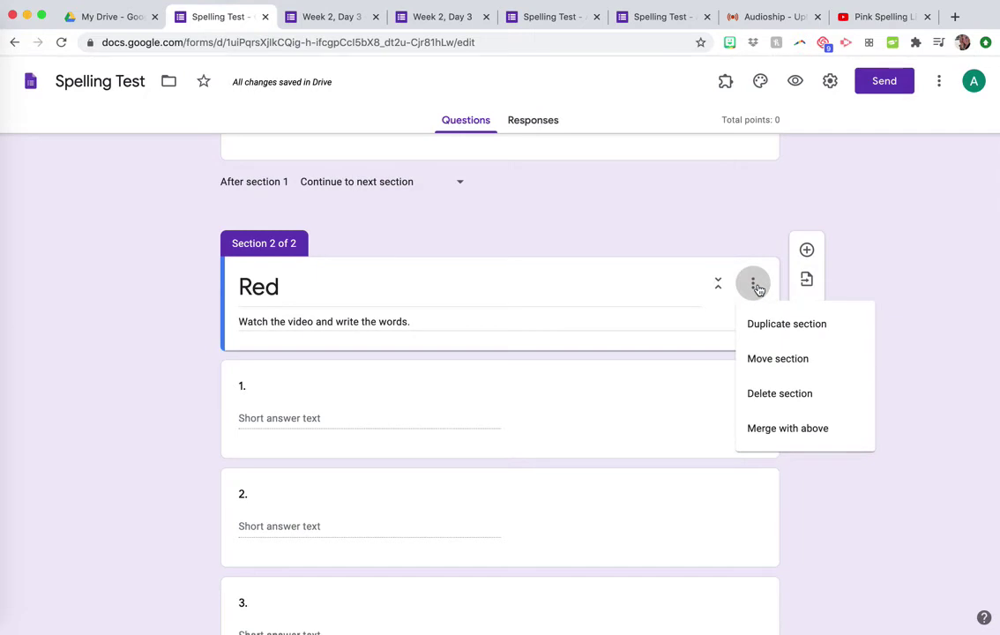
pyautogui.click(773, 325)
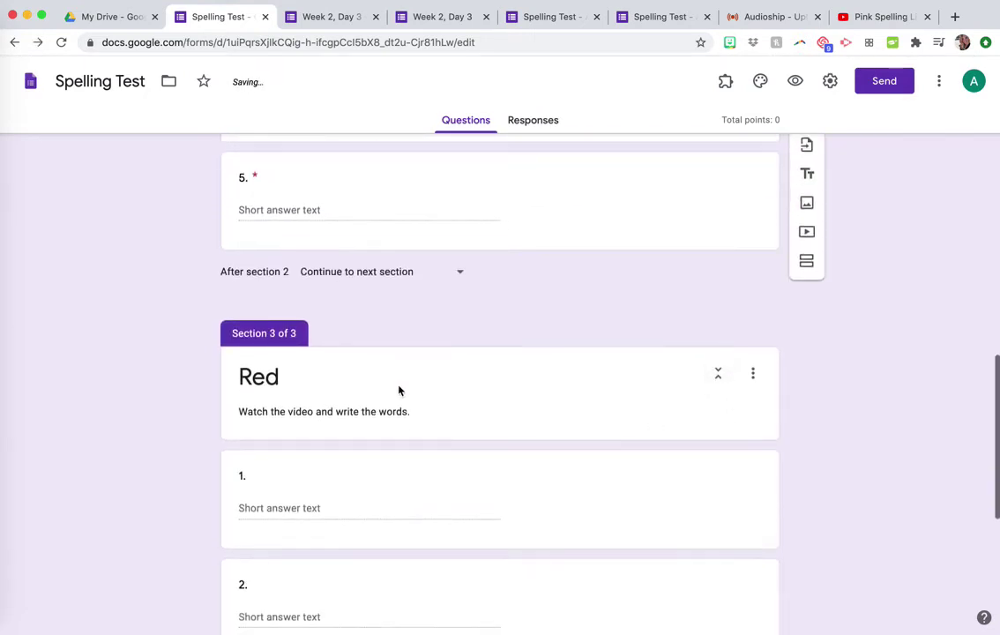
pyautogui.doubleClick(274, 377)
pyautogui.write('Blue')
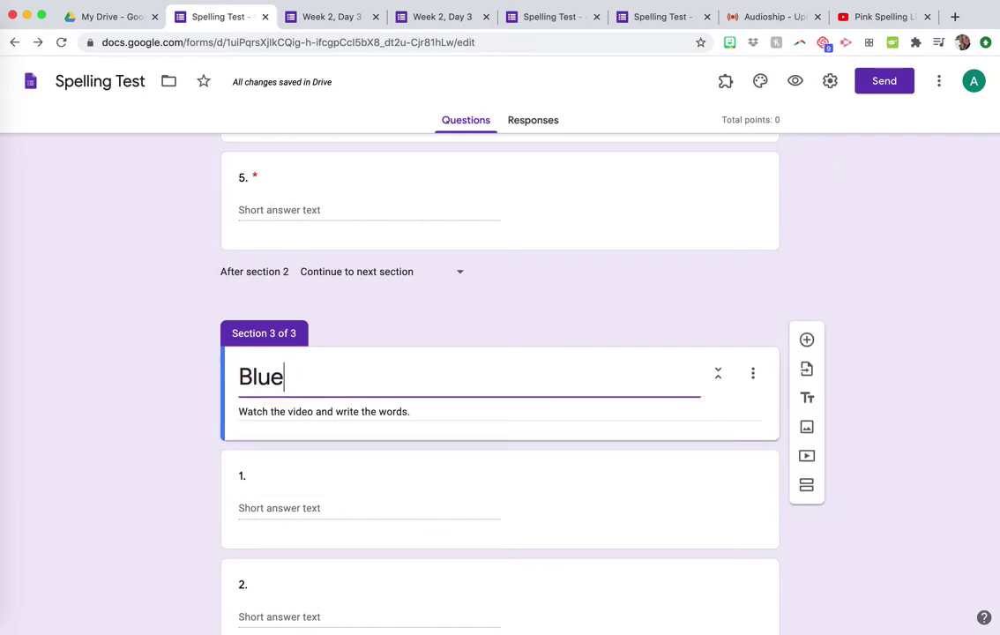
# Step: Retitle the copied section Yellow
pyautogui.scroll(10, 420, 392)
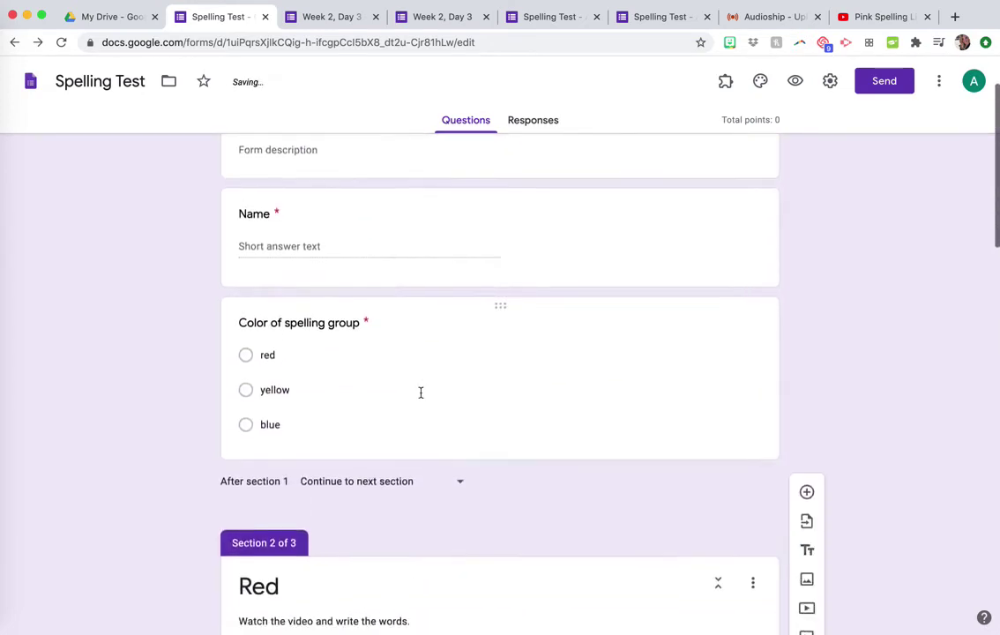
pyautogui.scroll(-6, 421, 395)
pyautogui.scroll(-5, 420, 397)
pyautogui.doubleClick(257, 301)
pyautogui.write('H')
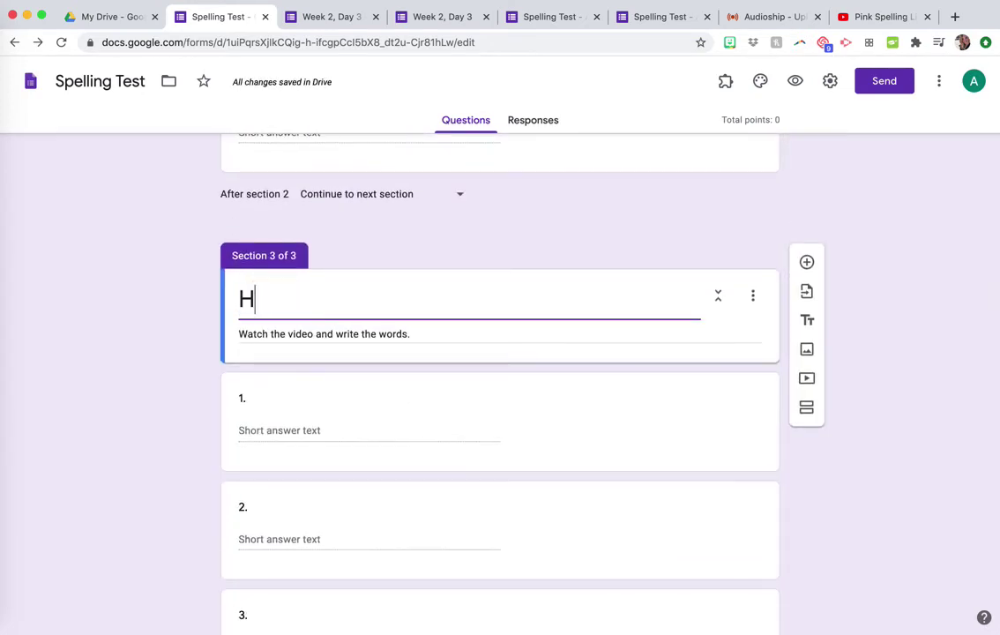
pyautogui.press('BackSpace')
pyautogui.write('Yellow')
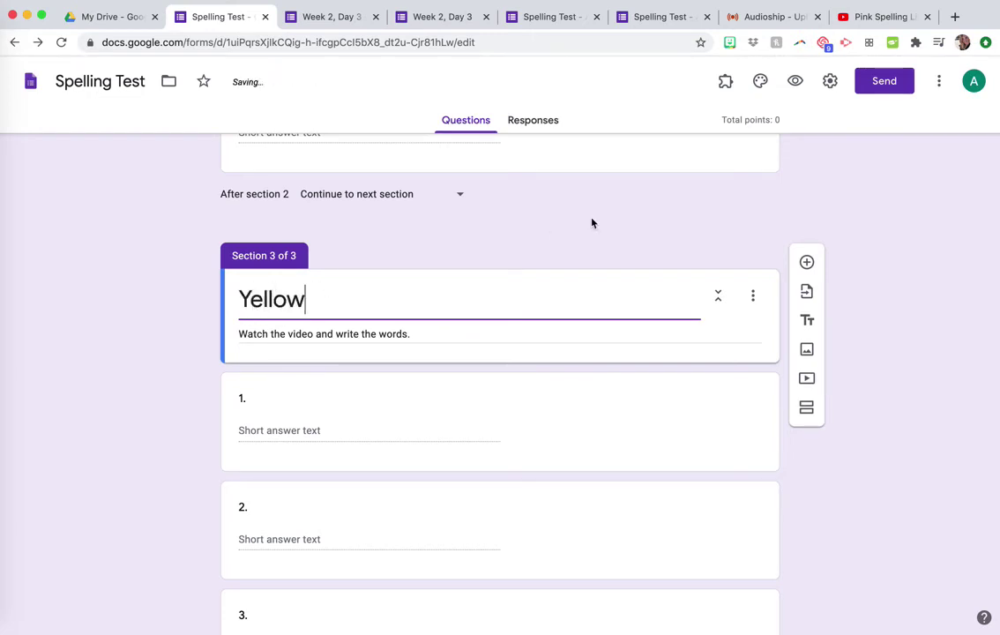
pyautogui.click(591, 223)
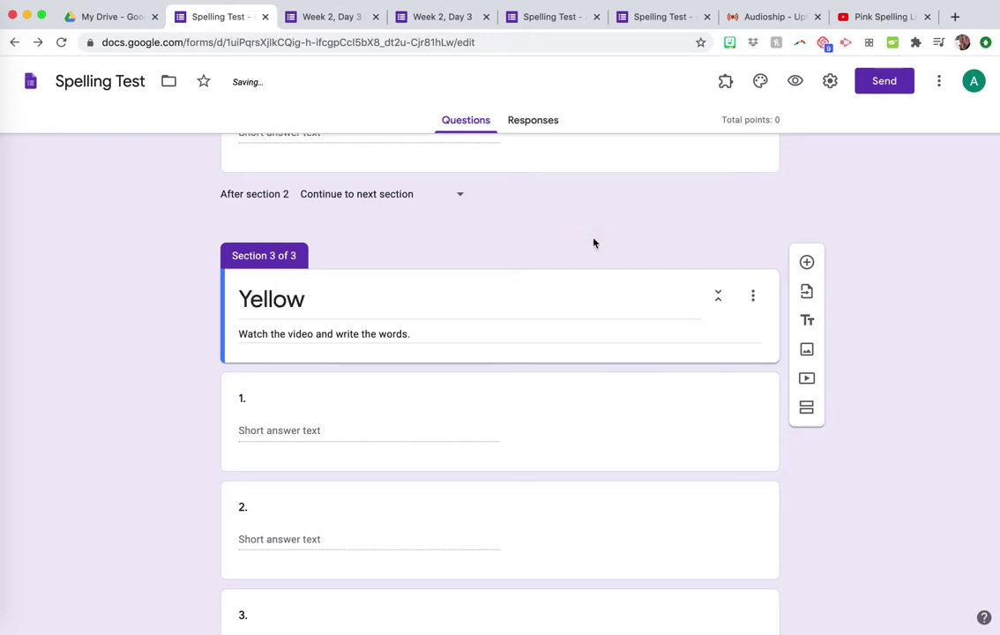
# Step: Duplicate the Yellow section to create a fourth section
pyautogui.scroll(-3, 593, 233)
pyautogui.scroll(1, 640, 244)
pyautogui.click(752, 180)
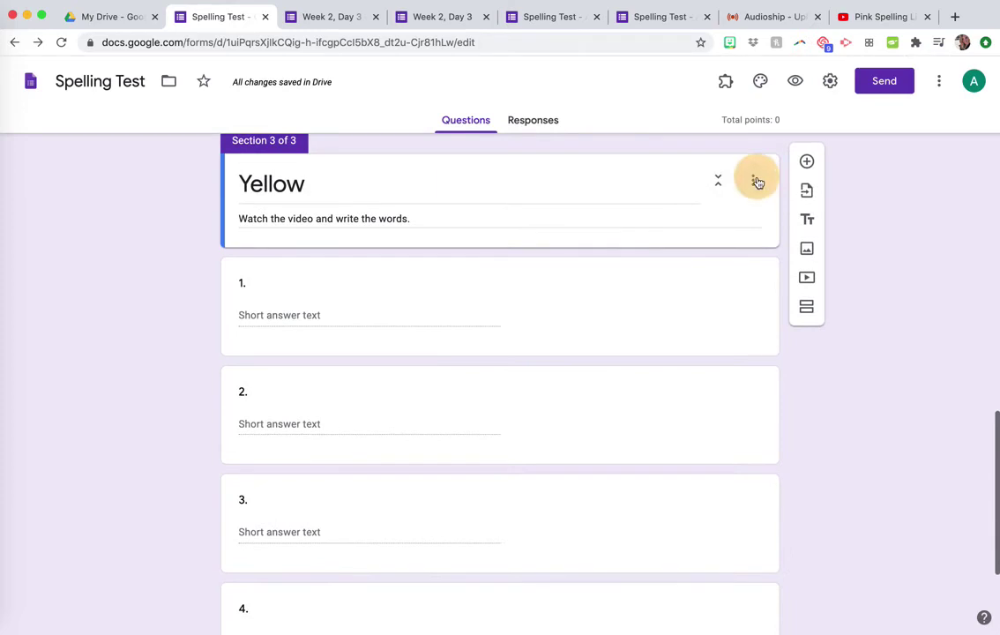
pyautogui.click(771, 224)
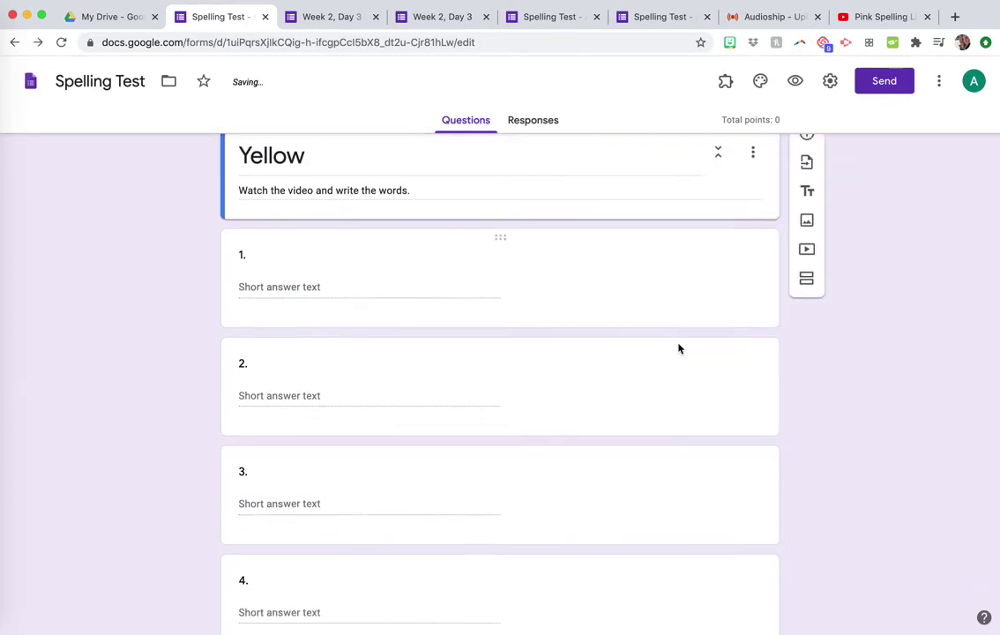
pyautogui.doubleClick(304, 281)
# Step: Title the copy Blue; give Red question 1 answers light and Light, 1 point, others incorrect
pyautogui.write('Blue')
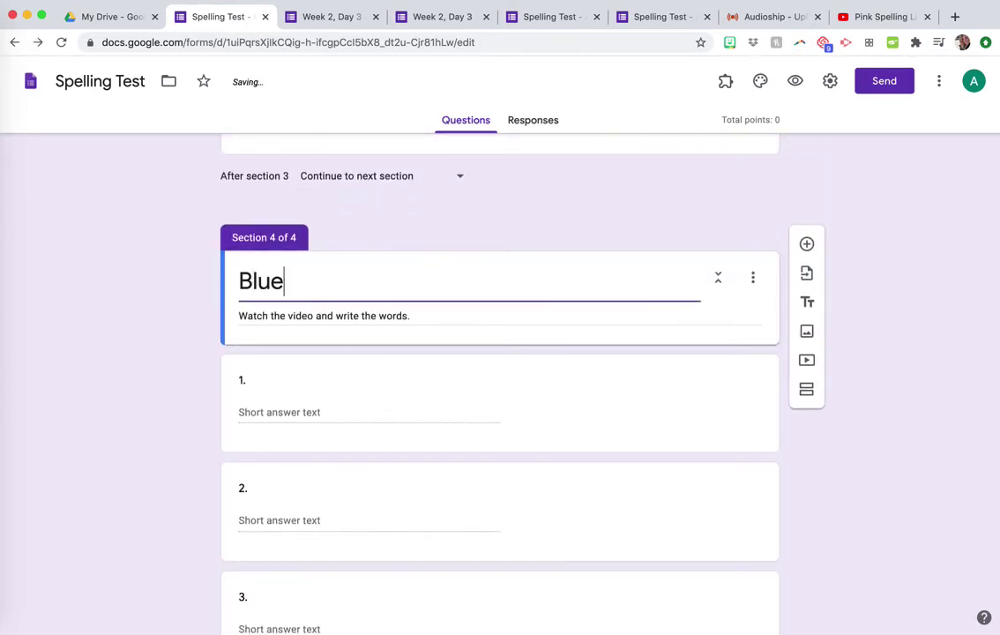
pyautogui.scroll(10, 350, 382)
pyautogui.scroll(5, 350, 382)
pyautogui.click(350, 381)
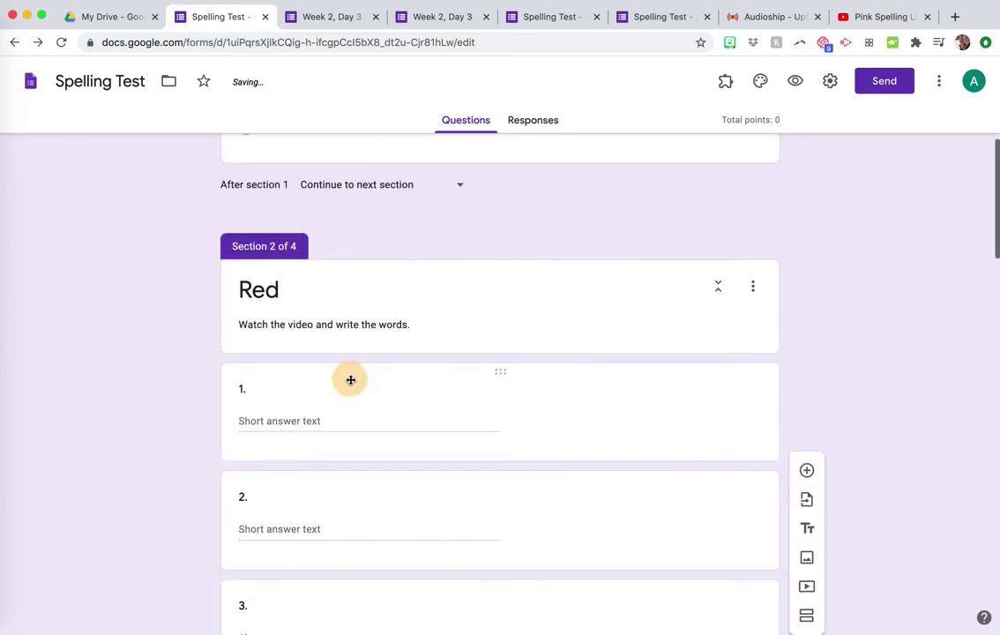
pyautogui.scroll(-1, 357, 392)
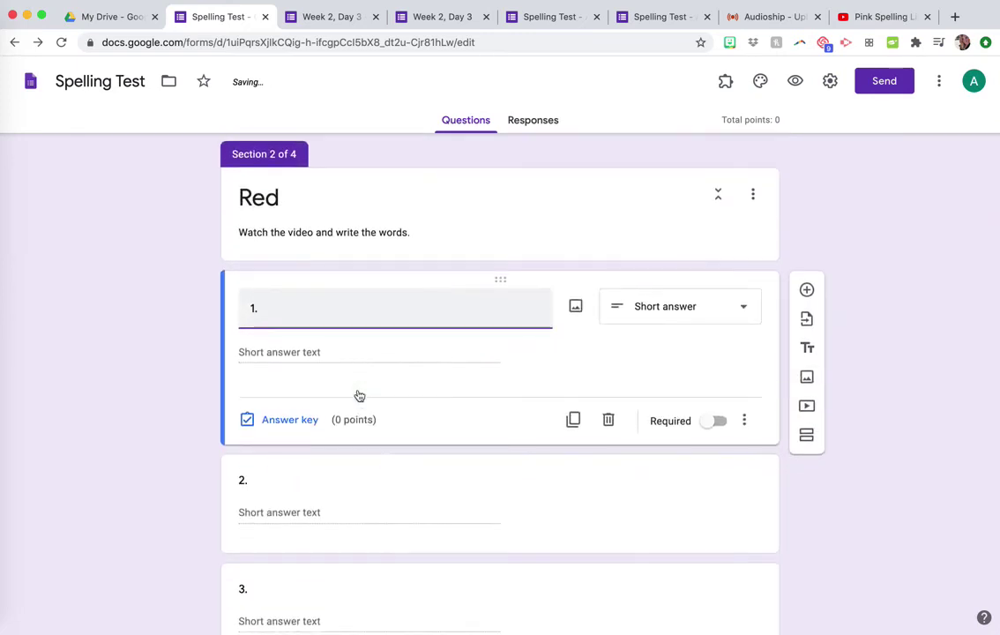
pyautogui.click(294, 419)
pyautogui.click(283, 381)
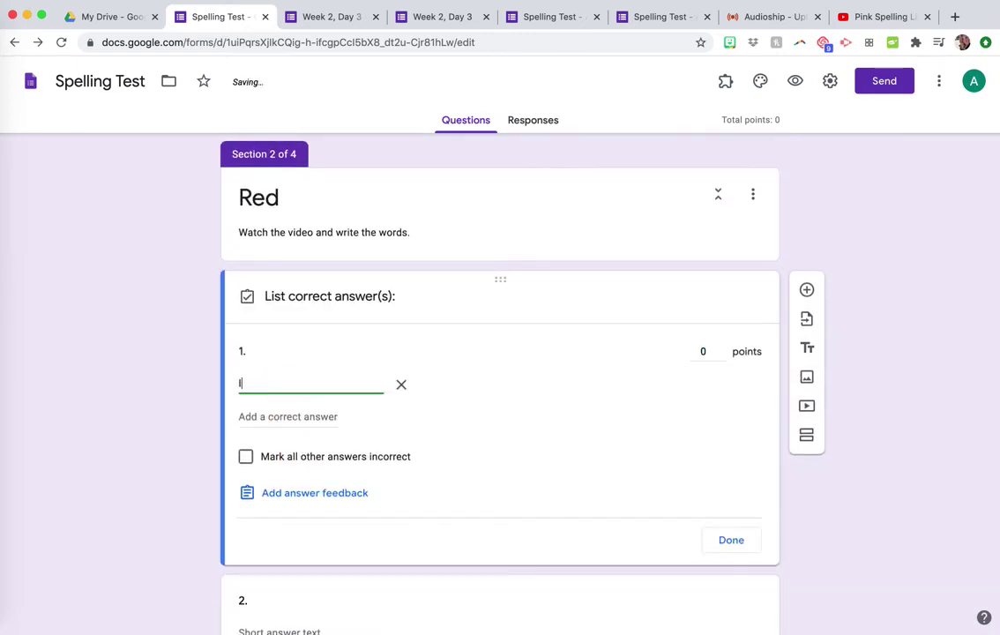
pyautogui.click(249, 458)
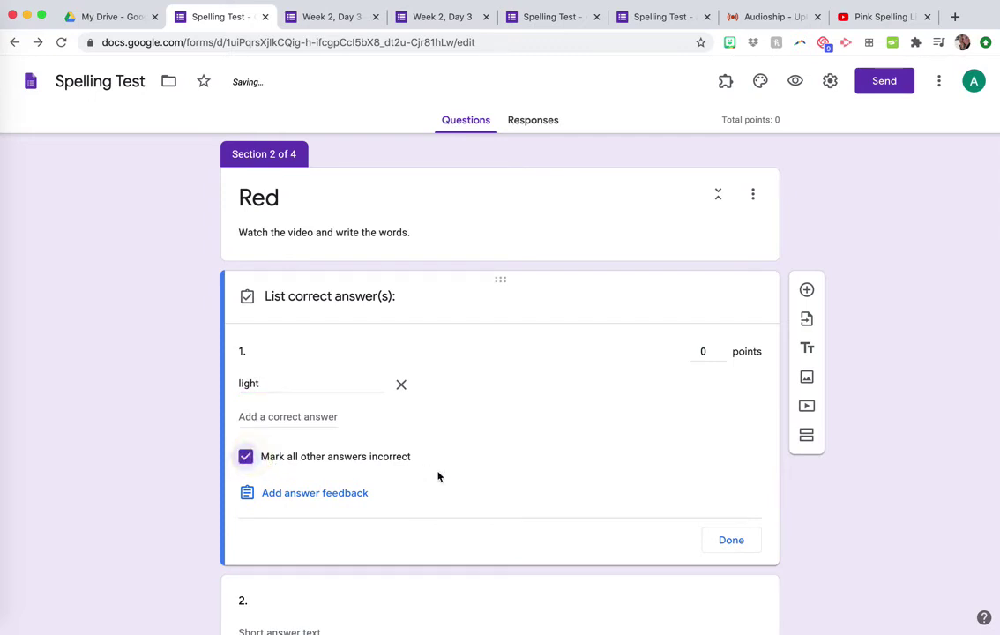
pyautogui.click(712, 351)
pyautogui.write('1')
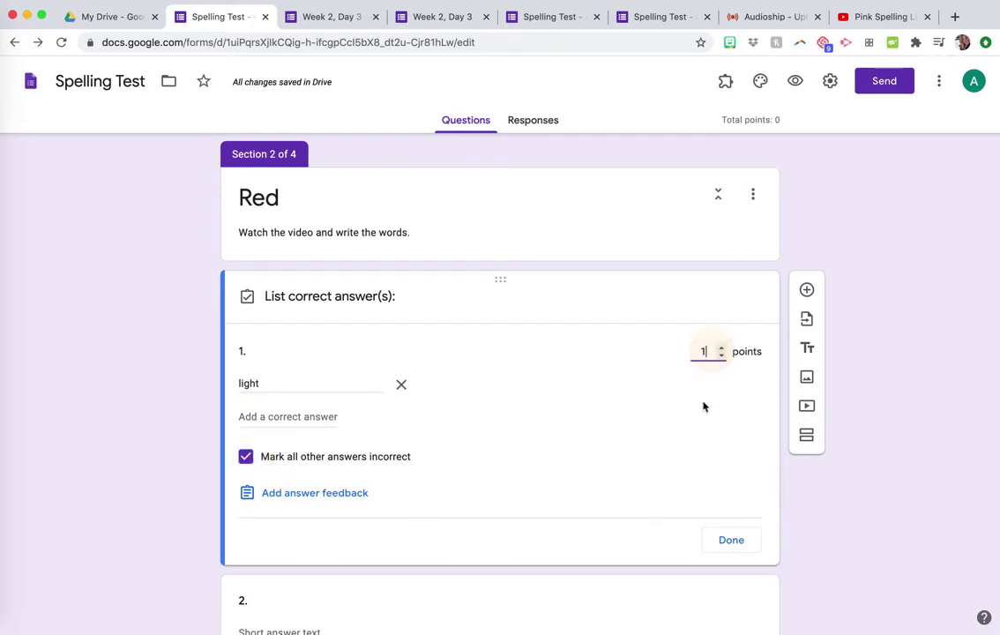
pyautogui.click(323, 417)
pyautogui.write('Ku')
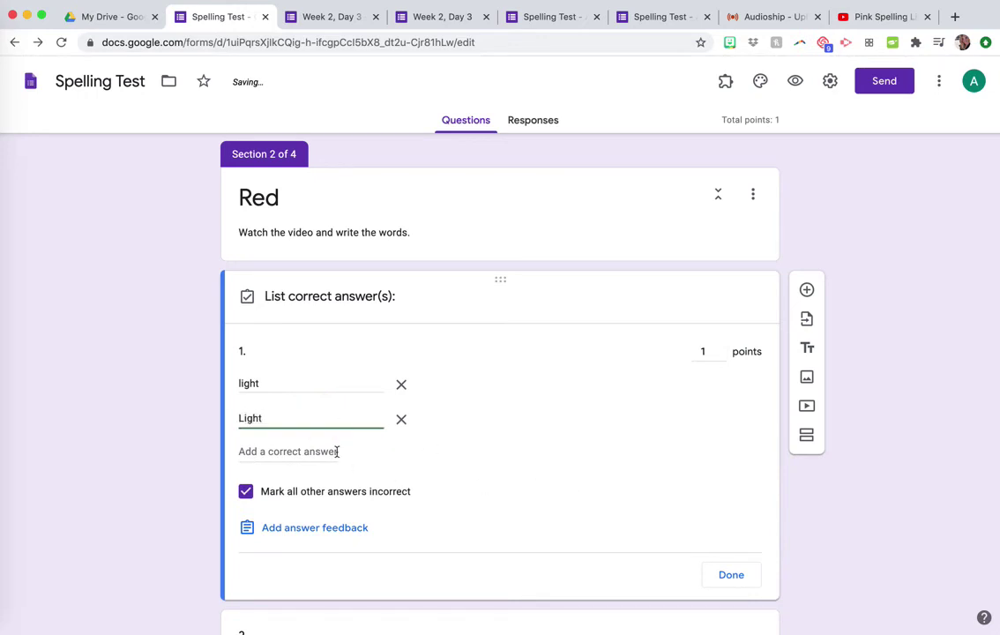
pyautogui.click(739, 575)
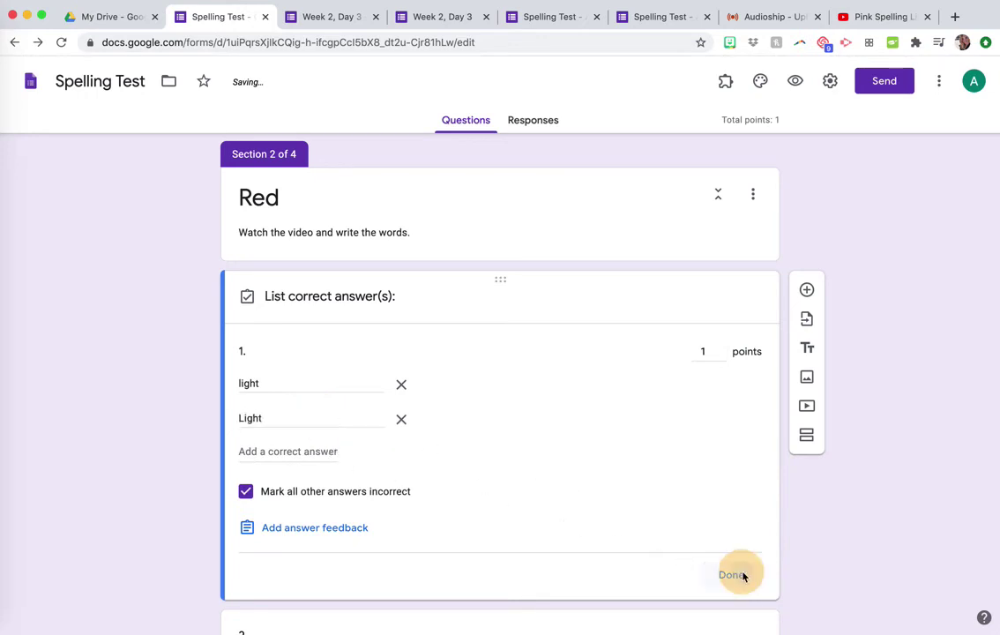
# Step: Set Red question 2's correct answer to night, worth 1 point, others marked incorrect
pyautogui.scroll(-2, 353, 358)
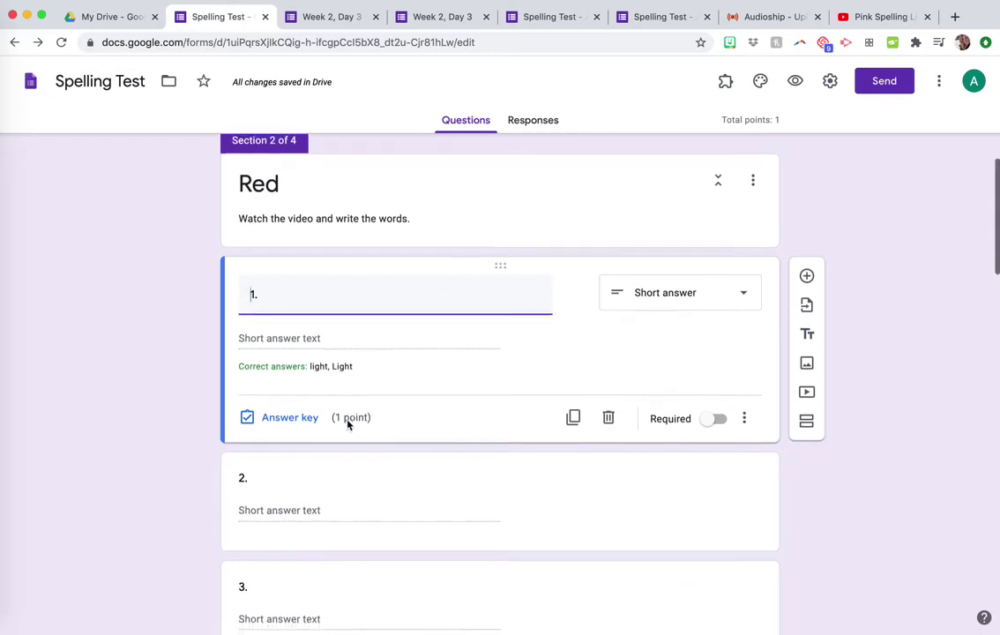
pyautogui.click(341, 443)
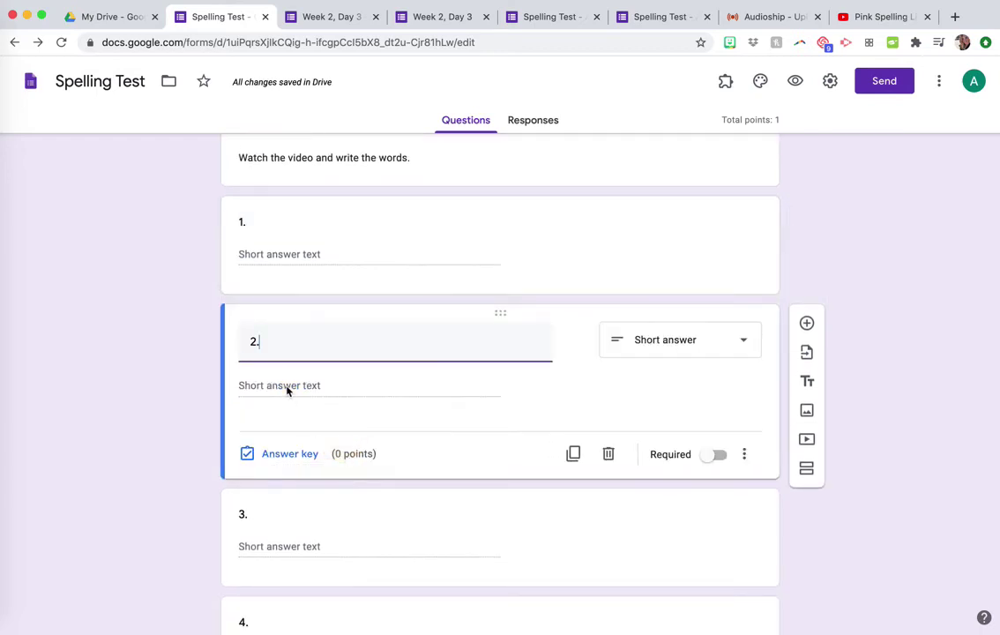
pyautogui.click(297, 455)
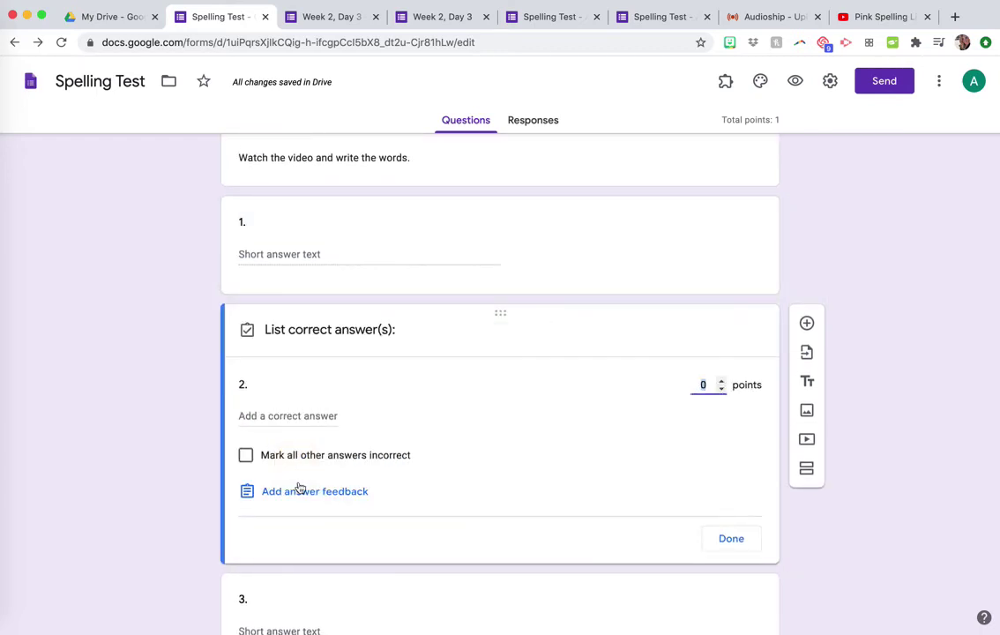
pyautogui.click(273, 414)
pyautogui.write('ght')
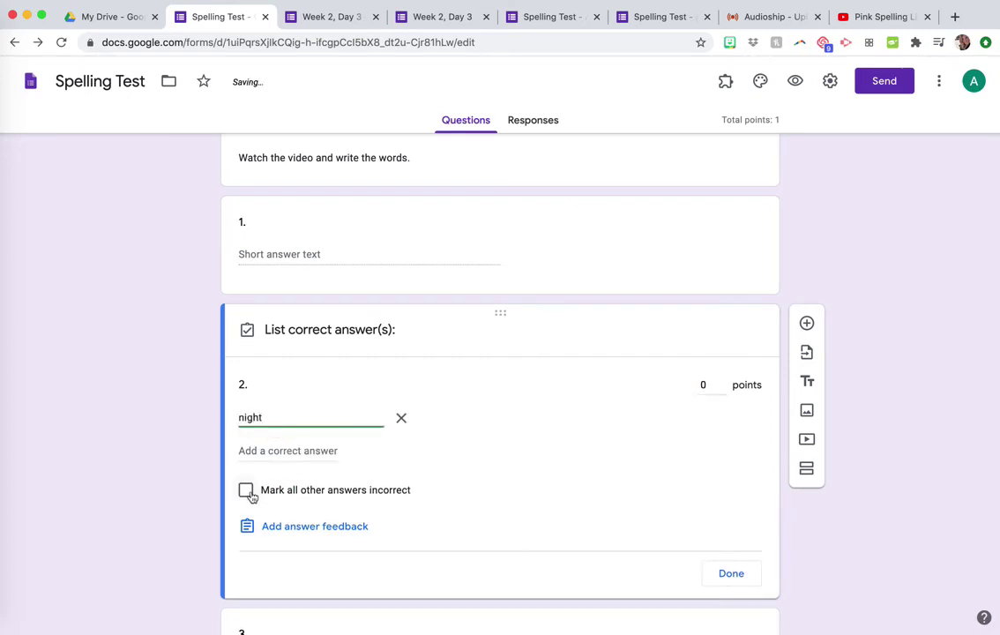
pyautogui.click(246, 490)
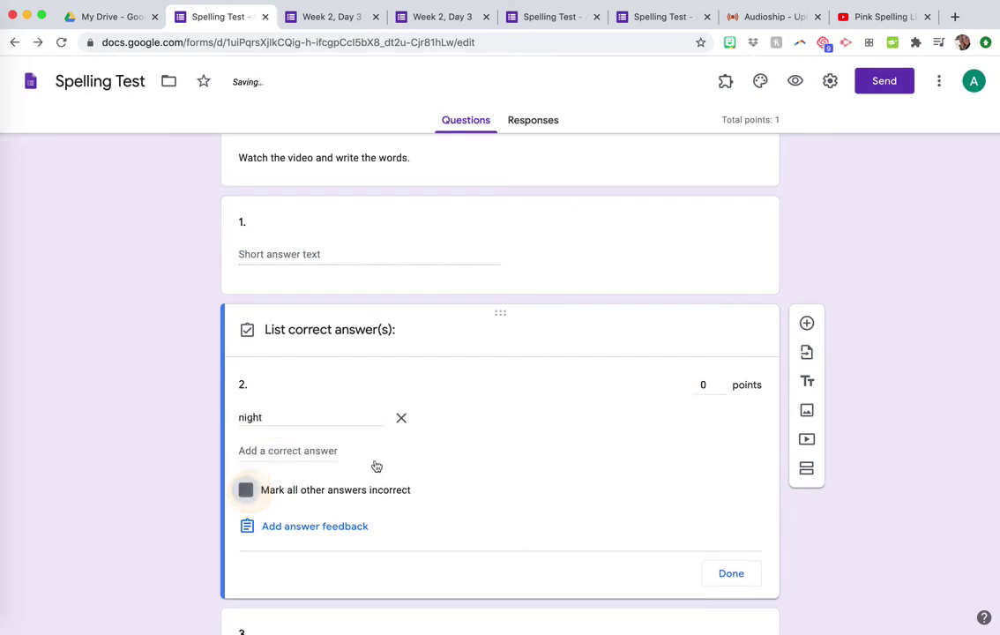
pyautogui.click(721, 381)
pyautogui.click(734, 577)
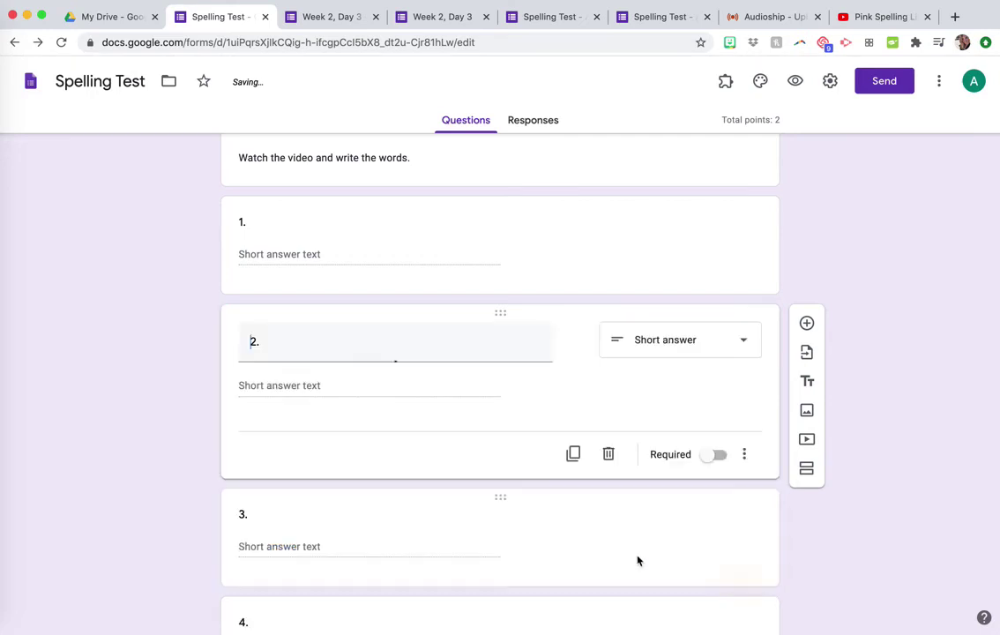
pyautogui.scroll(-15, 356, 547)
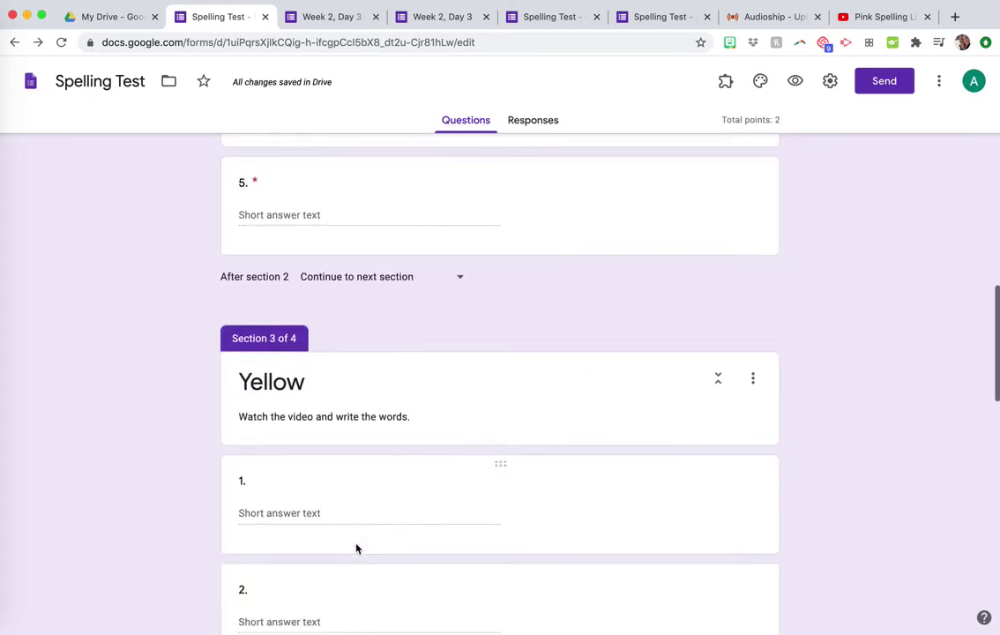
pyautogui.scroll(6, 356, 536)
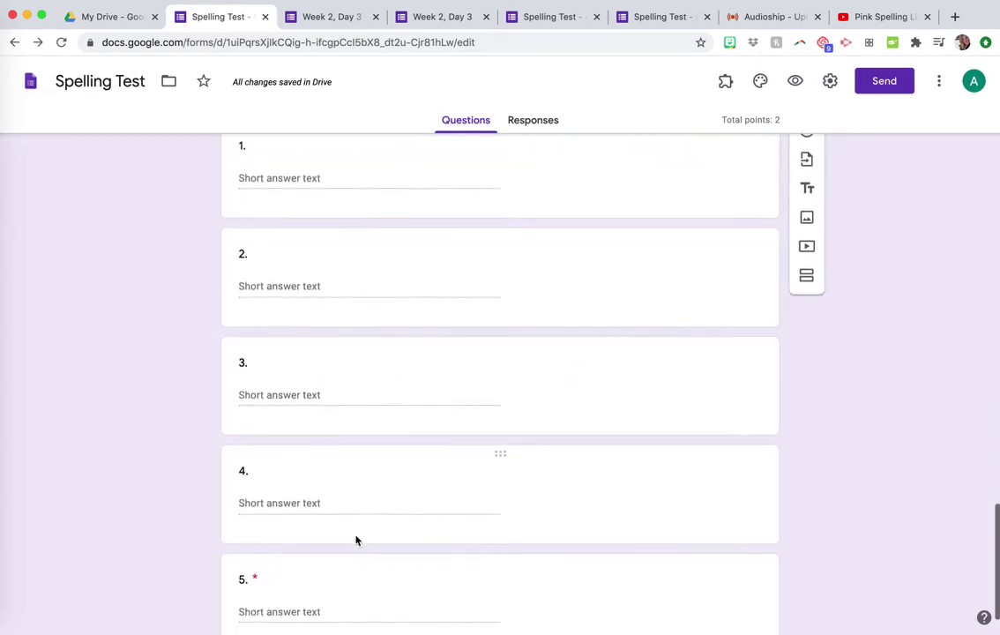
pyautogui.scroll(-4, 356, 536)
pyautogui.scroll(2, 357, 539)
pyautogui.scroll(15, 356, 540)
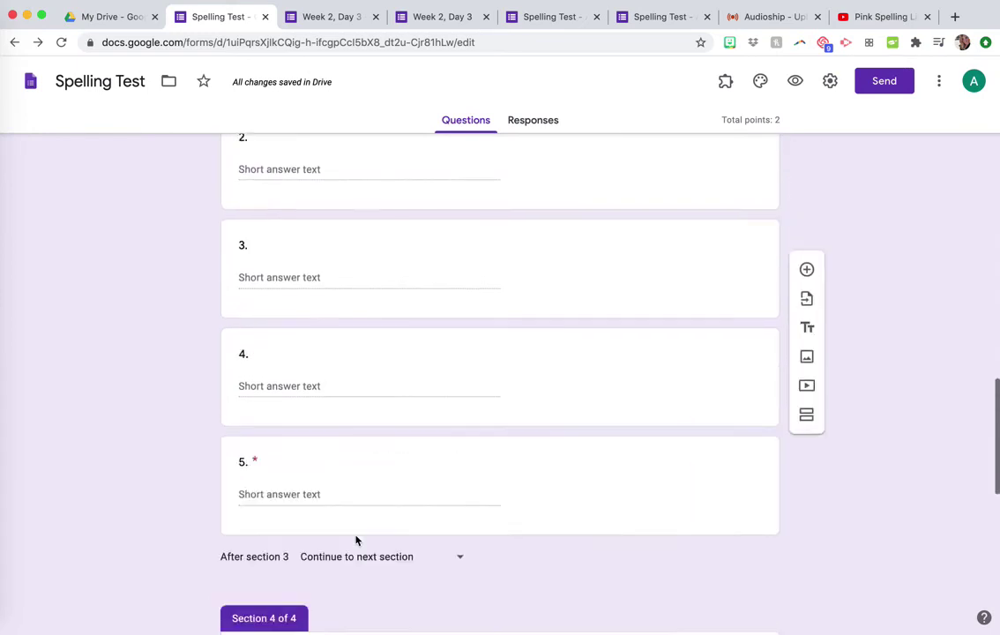
pyautogui.scroll(5, 356, 538)
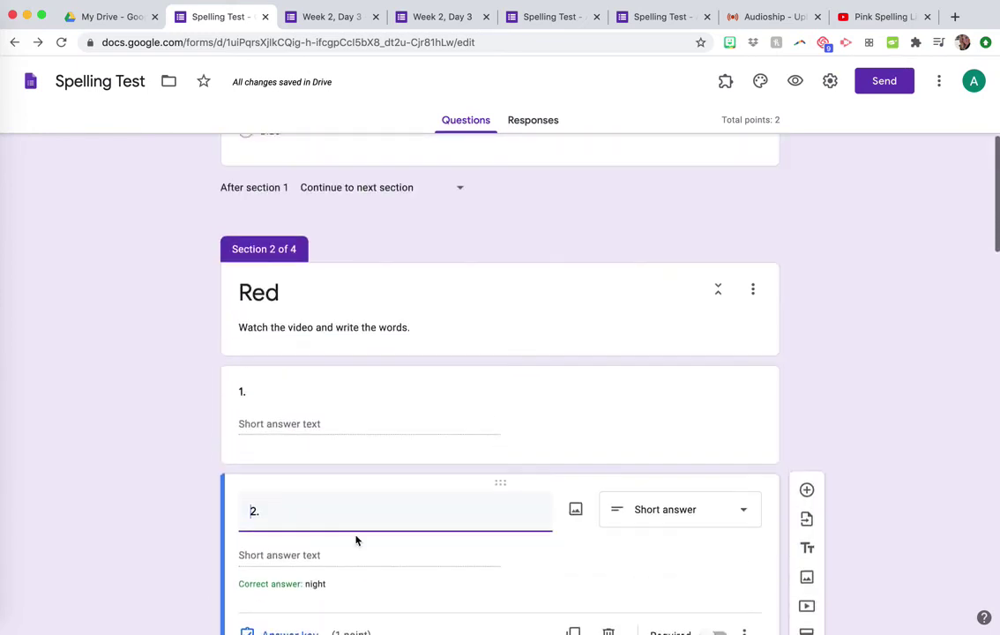
pyautogui.scroll(3, 356, 538)
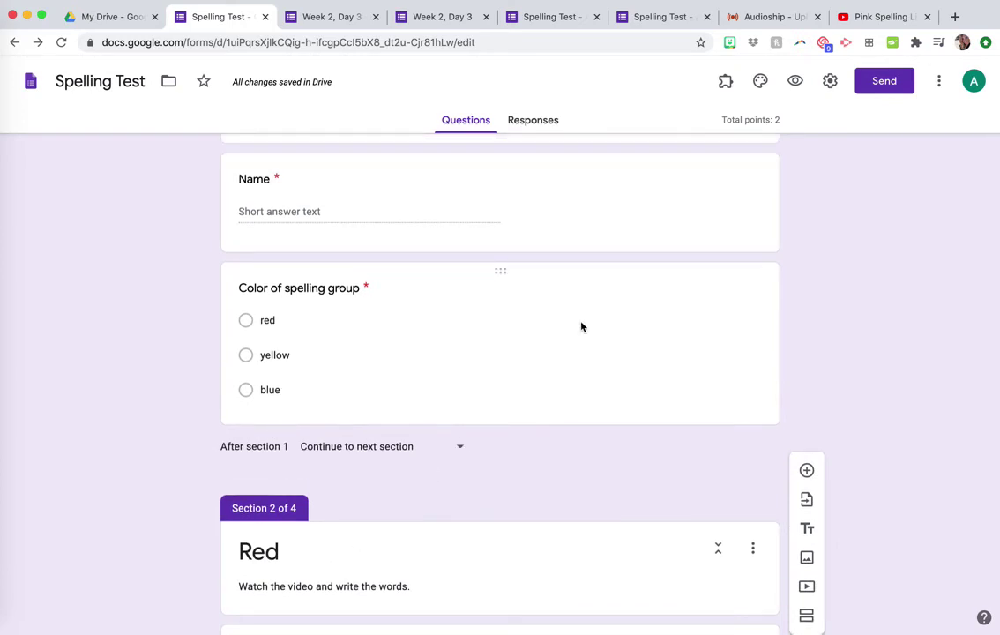
pyautogui.scroll(2, 373, 319)
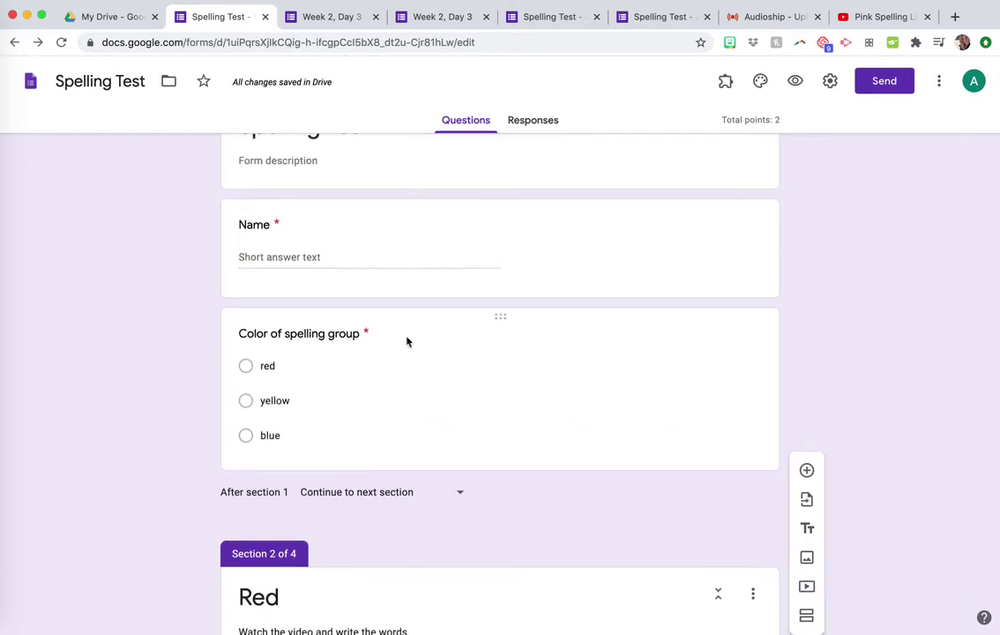
# Step: Route answers by section: red to Section 2, yellow to Section 3, blue to Section 4
pyautogui.click(586, 341)
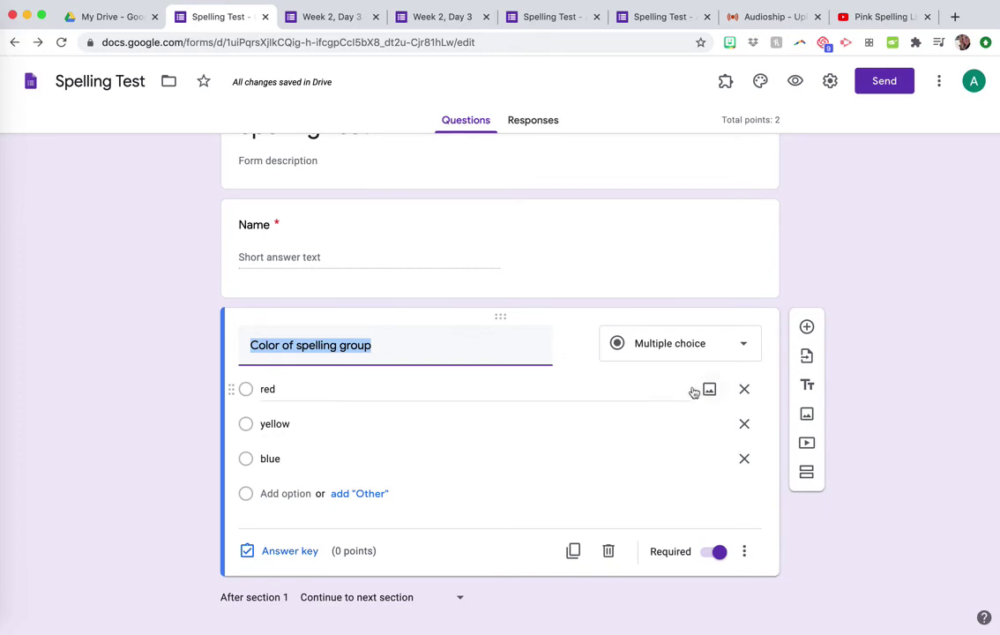
pyautogui.click(745, 552)
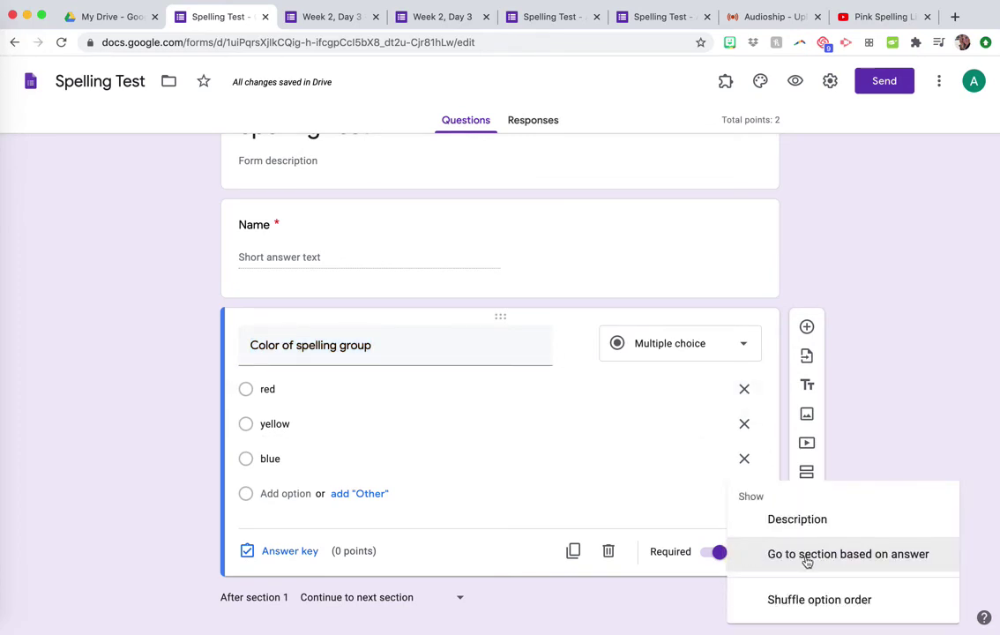
pyautogui.click(807, 555)
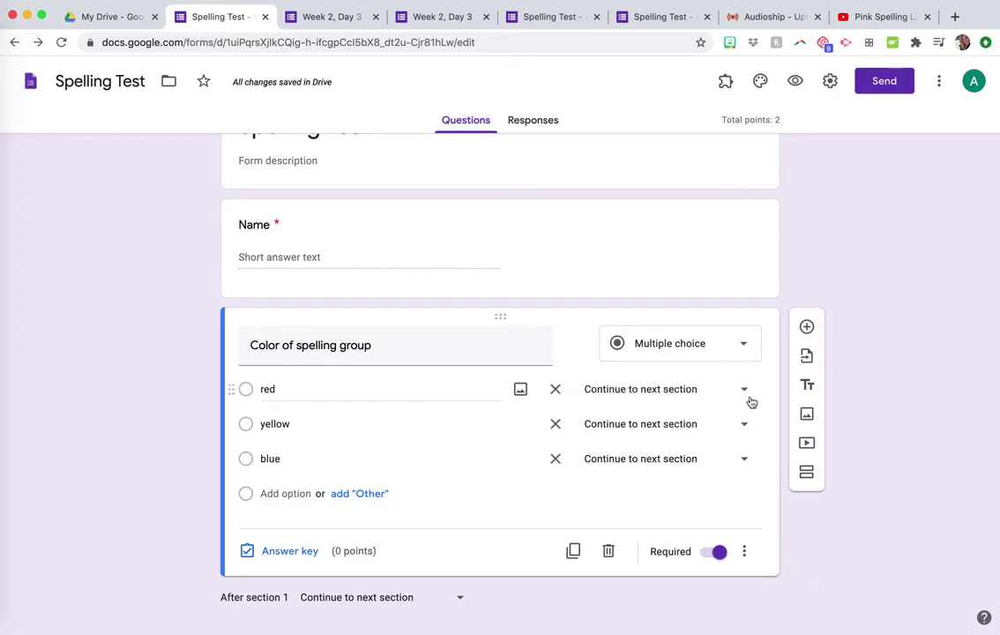
pyautogui.click(688, 393)
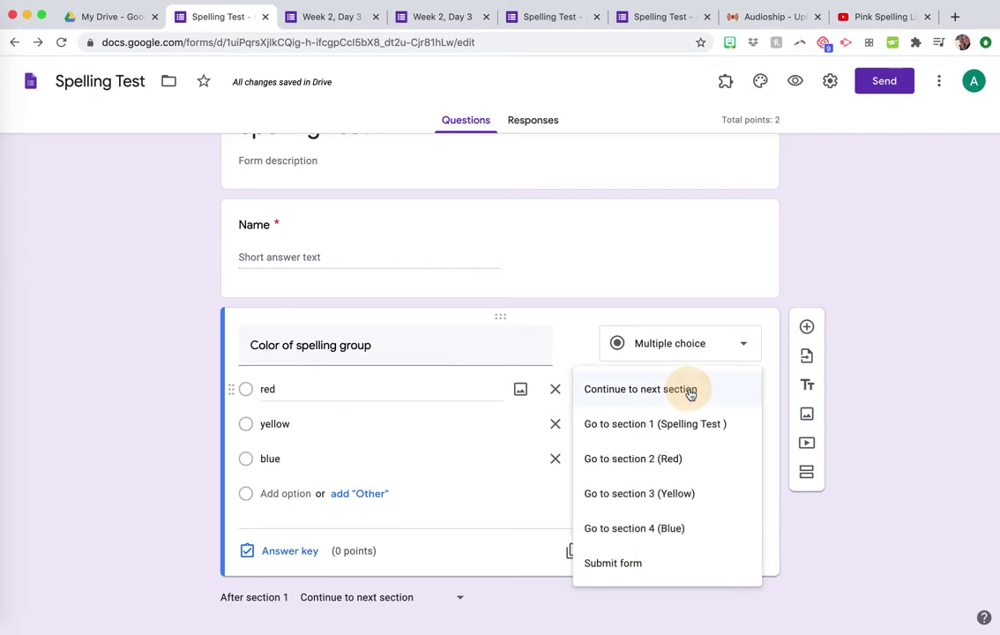
pyautogui.click(683, 462)
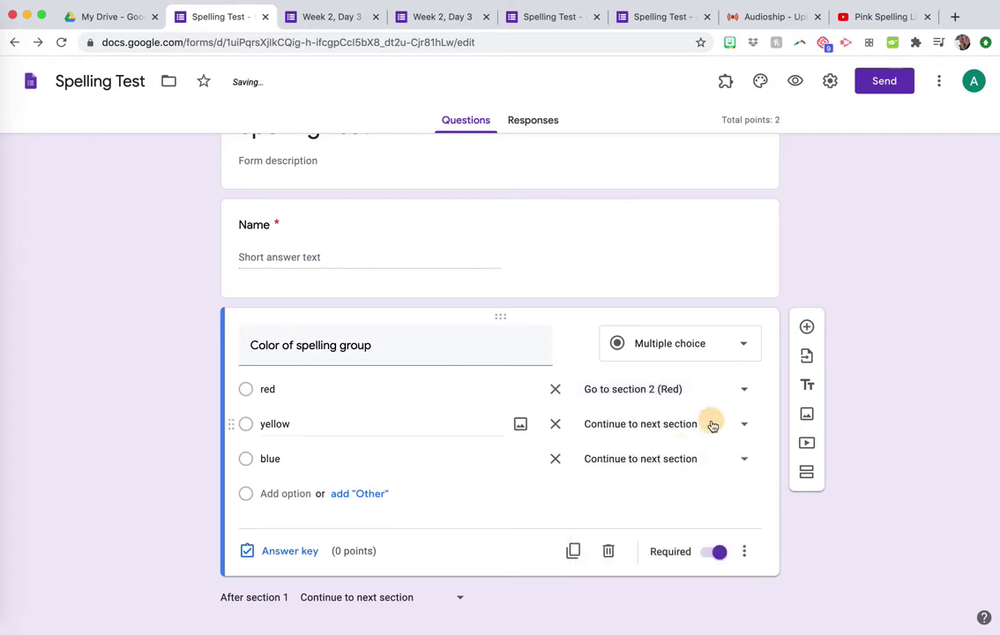
pyautogui.click(712, 426)
pyautogui.click(714, 527)
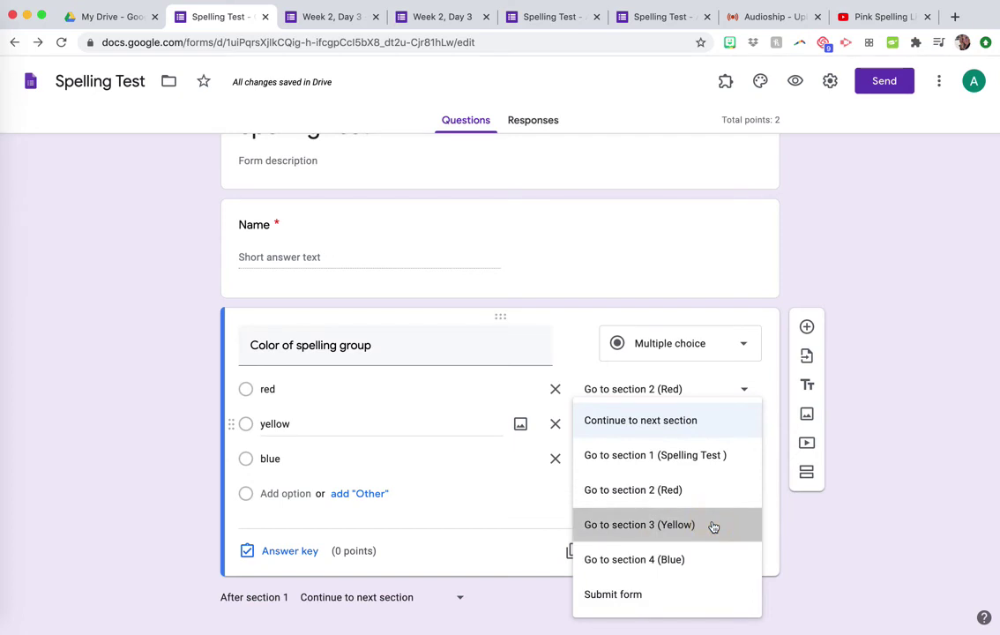
pyautogui.click(702, 457)
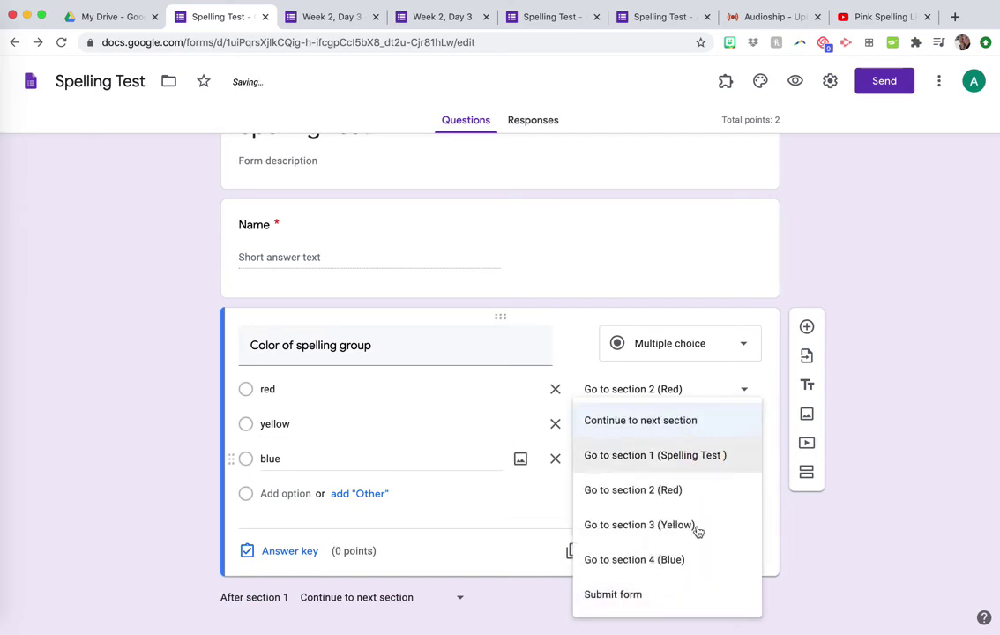
pyautogui.click(689, 569)
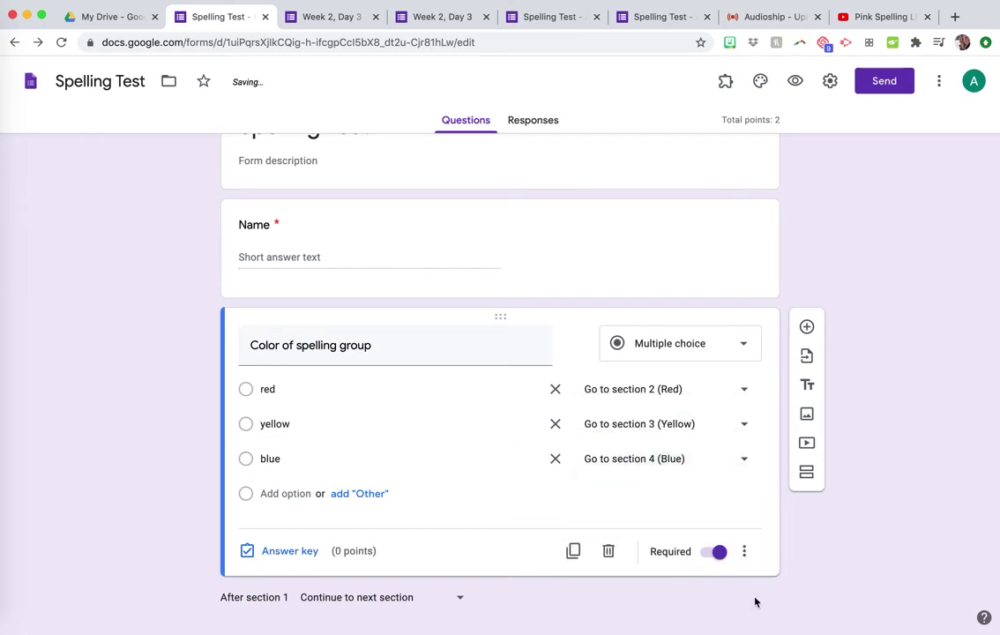
# Step: Set both 'After section 2' and 'After section 3' to Submit form
pyautogui.scroll(-5, 755, 602)
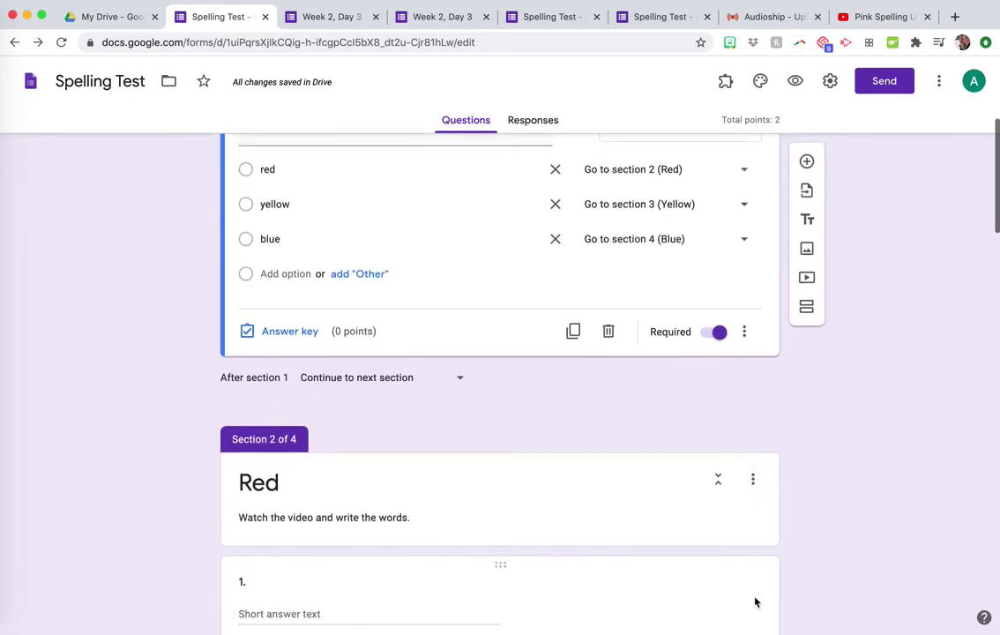
pyautogui.scroll(-10, 478, 432)
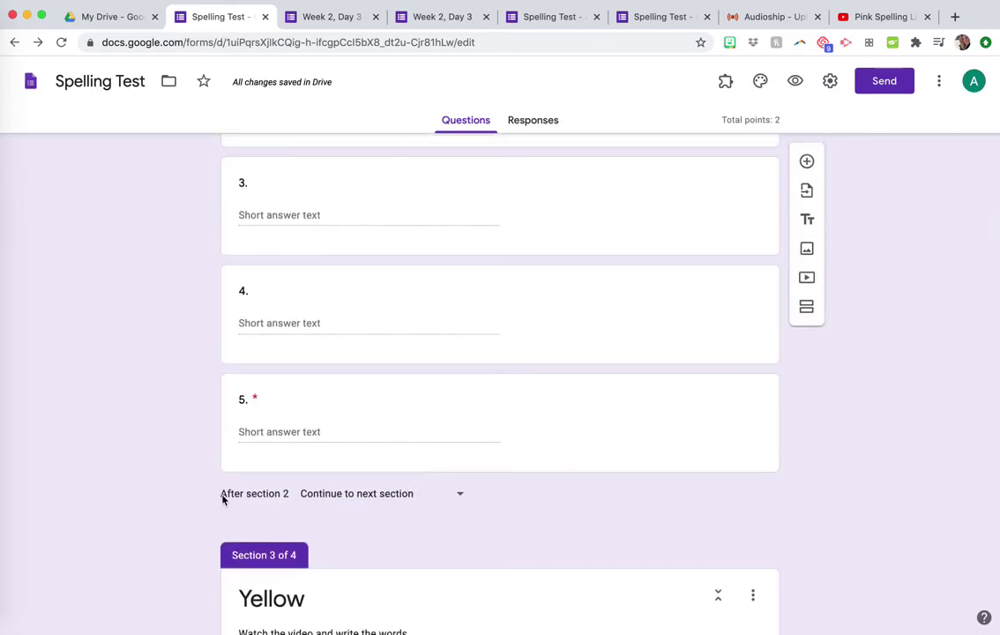
pyautogui.click(357, 494)
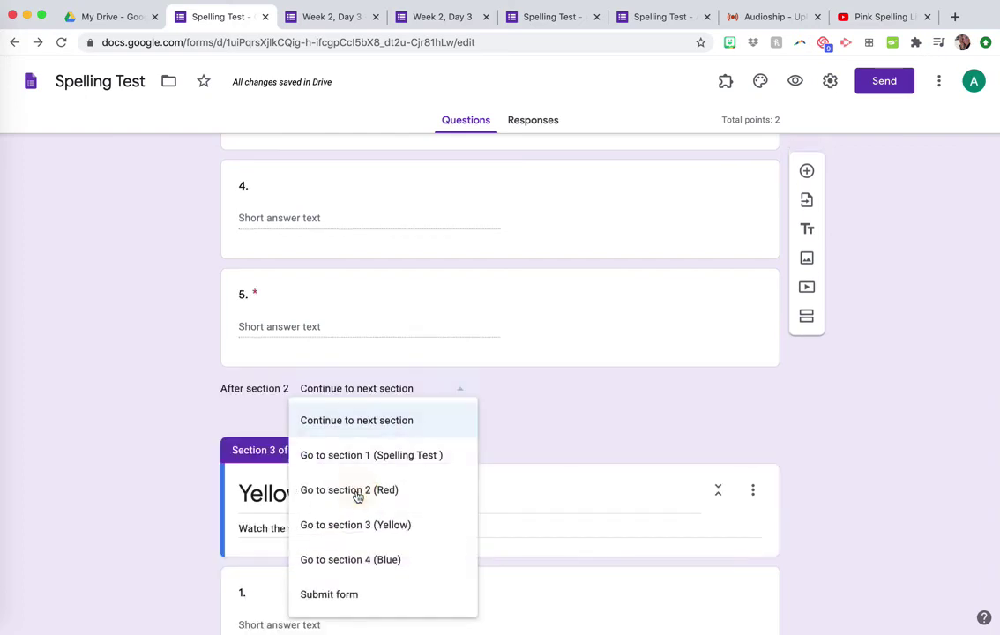
pyautogui.click(364, 594)
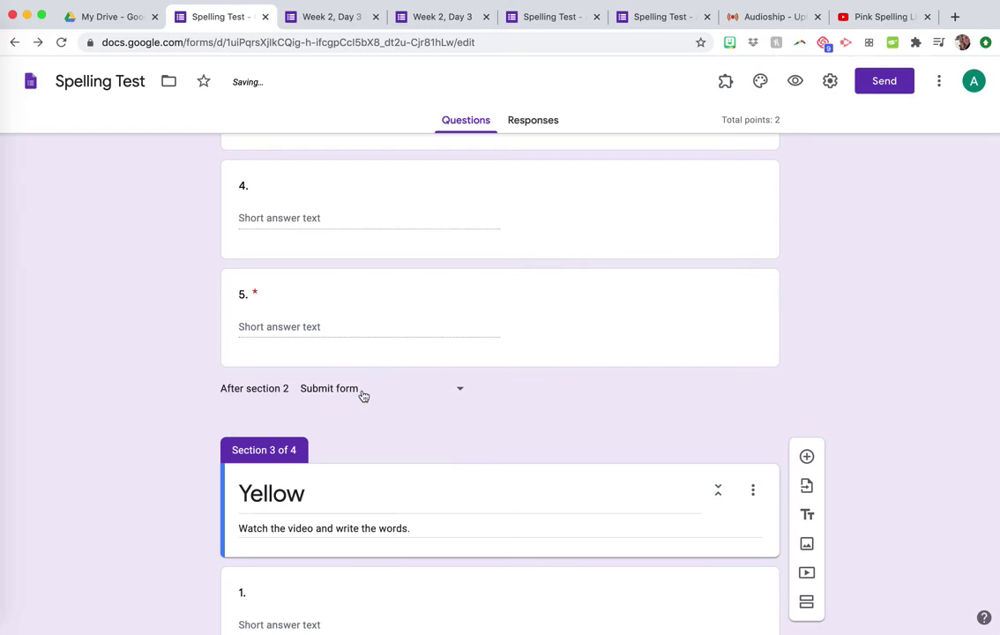
pyautogui.scroll(-1, 349, 501)
pyautogui.scroll(-10, 349, 502)
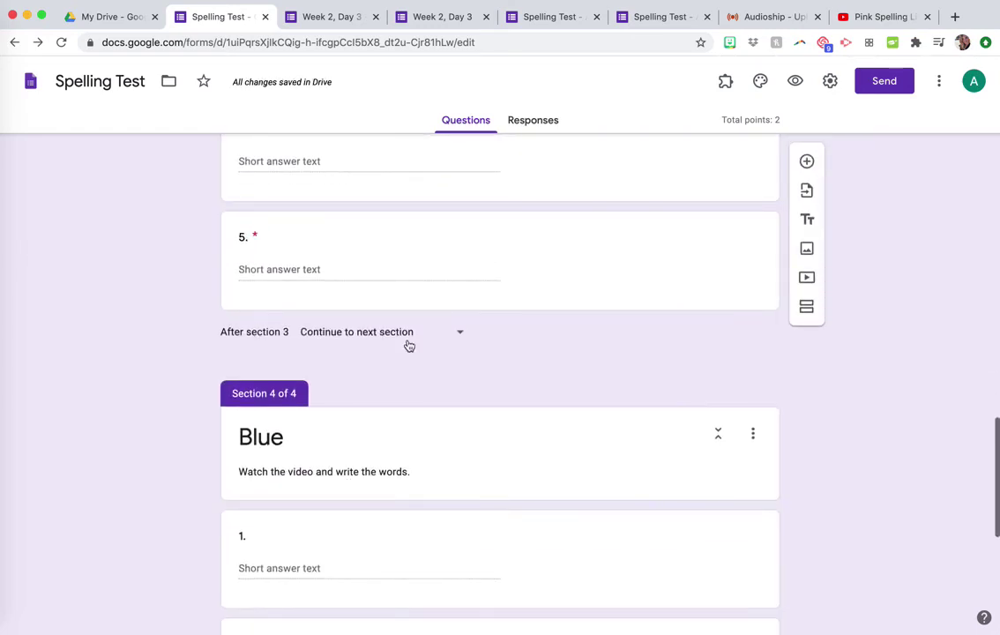
pyautogui.click(407, 337)
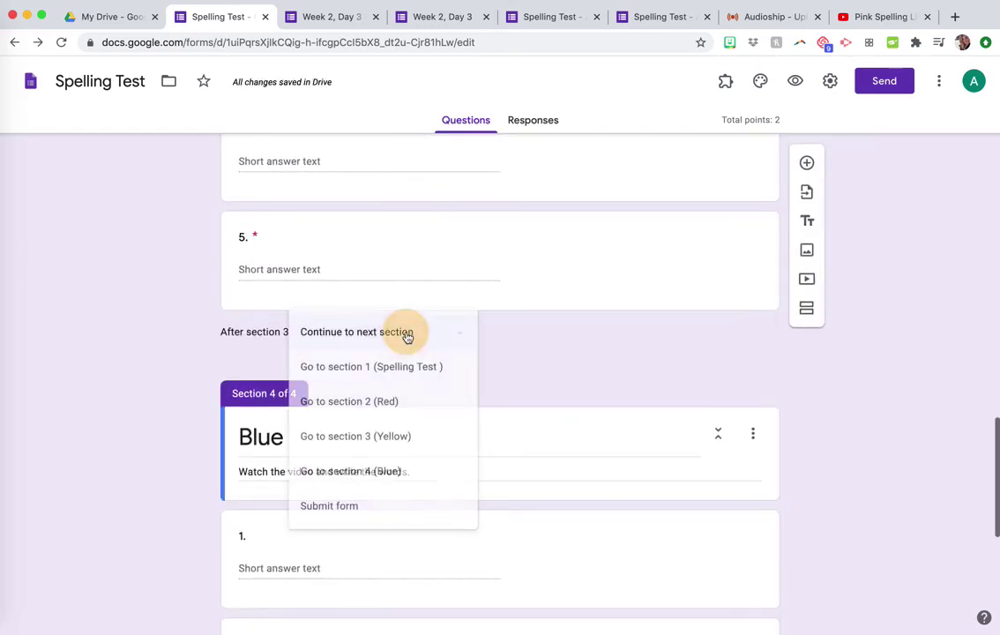
pyautogui.click(402, 508)
pyautogui.scroll(-1, 462, 415)
pyautogui.scroll(4, 462, 417)
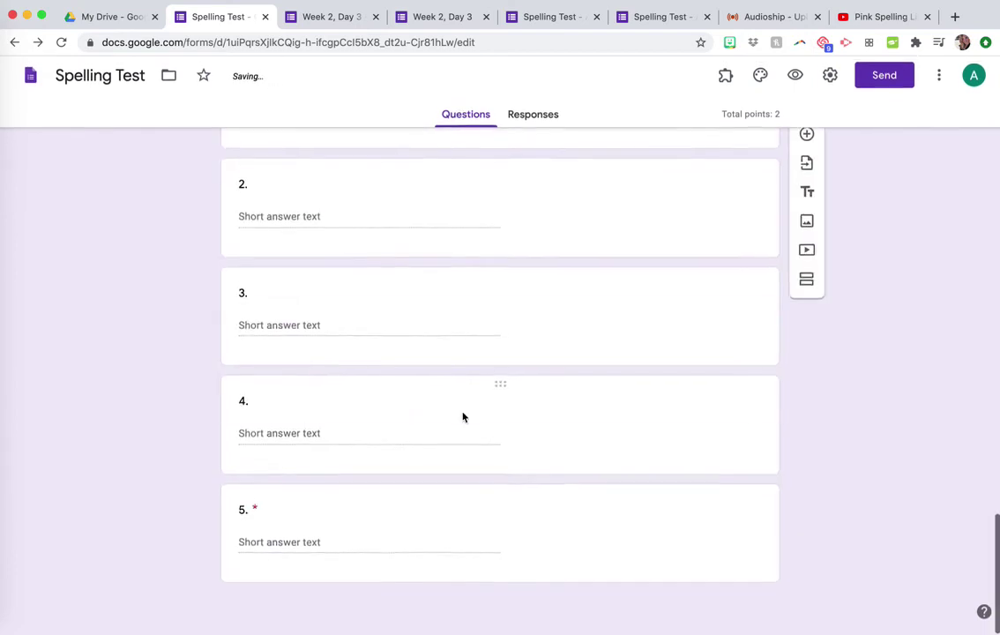
pyautogui.scroll(-5, 353, 602)
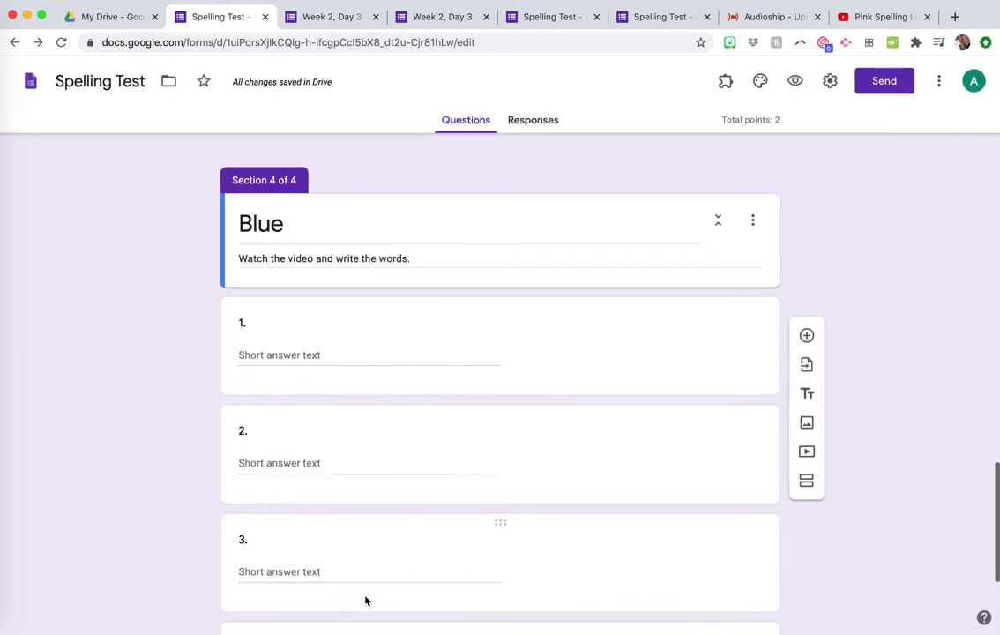
pyautogui.scroll(8, 364, 597)
pyautogui.scroll(13, 407, 331)
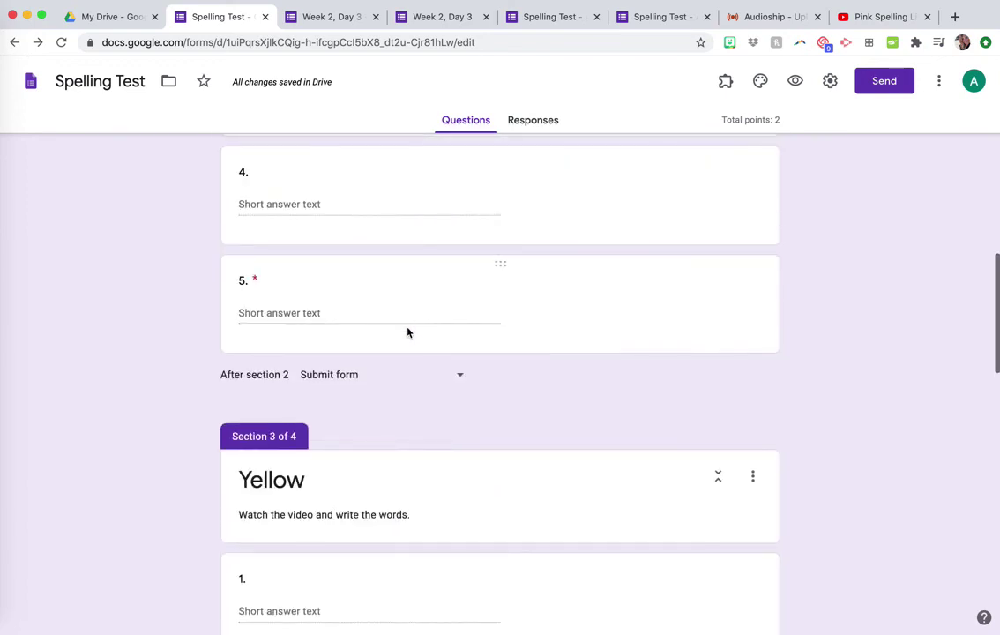
pyautogui.scroll(2, 407, 331)
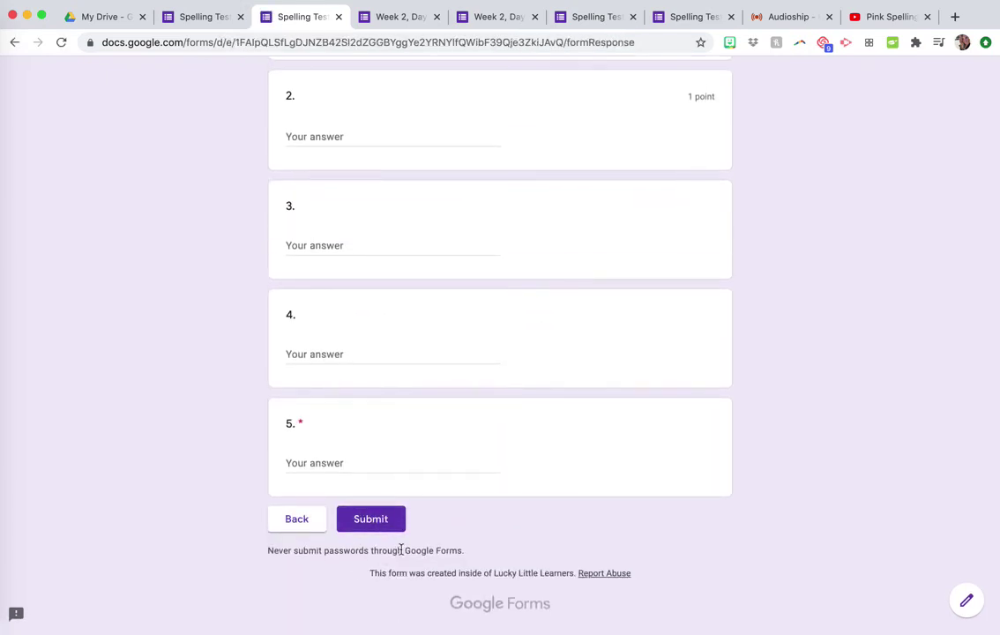
# Step: Answer question 5 with 'a', submit the test response, and return to the form editor
pyautogui.click(371, 524)
pyautogui.scroll(5, 345, 363)
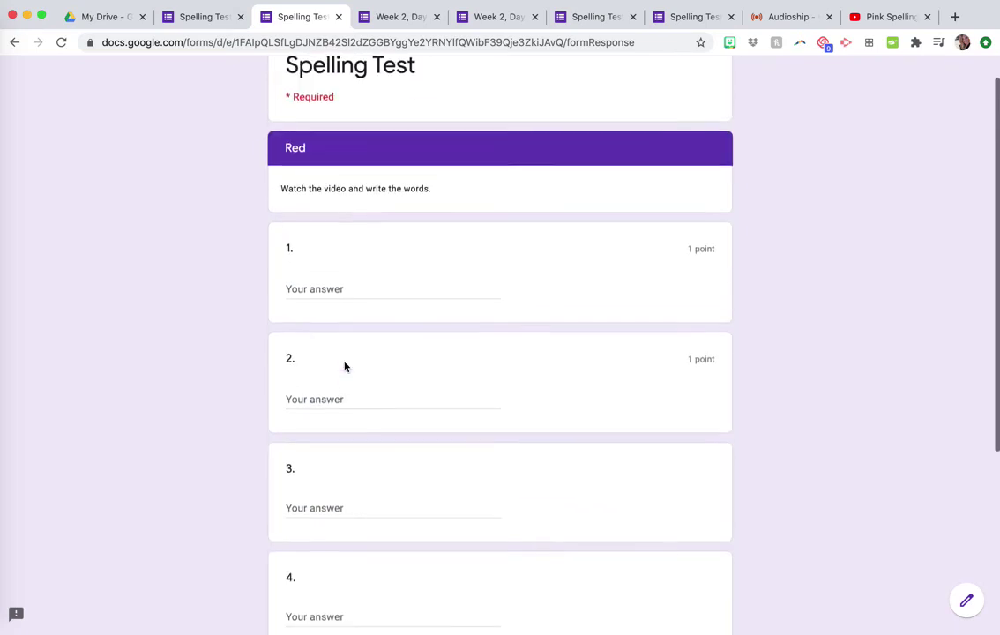
pyautogui.write('a')
pyautogui.click(382, 522)
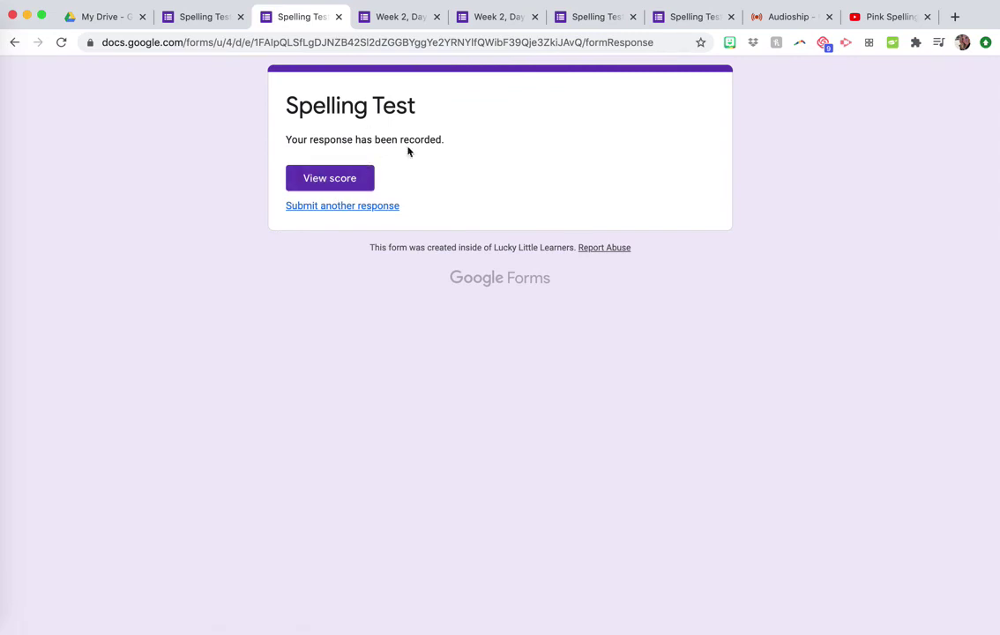
pyautogui.click(215, 29)
pyautogui.click(829, 81)
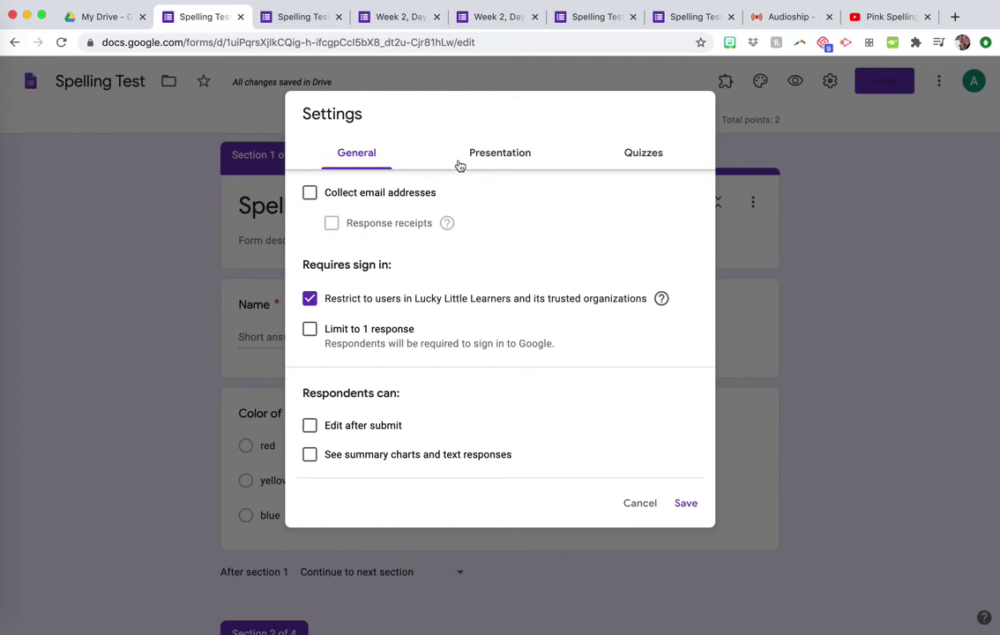
# Step: Release quiz grades later after manual review, keeping correct answers visible, and save
pyautogui.click(630, 160)
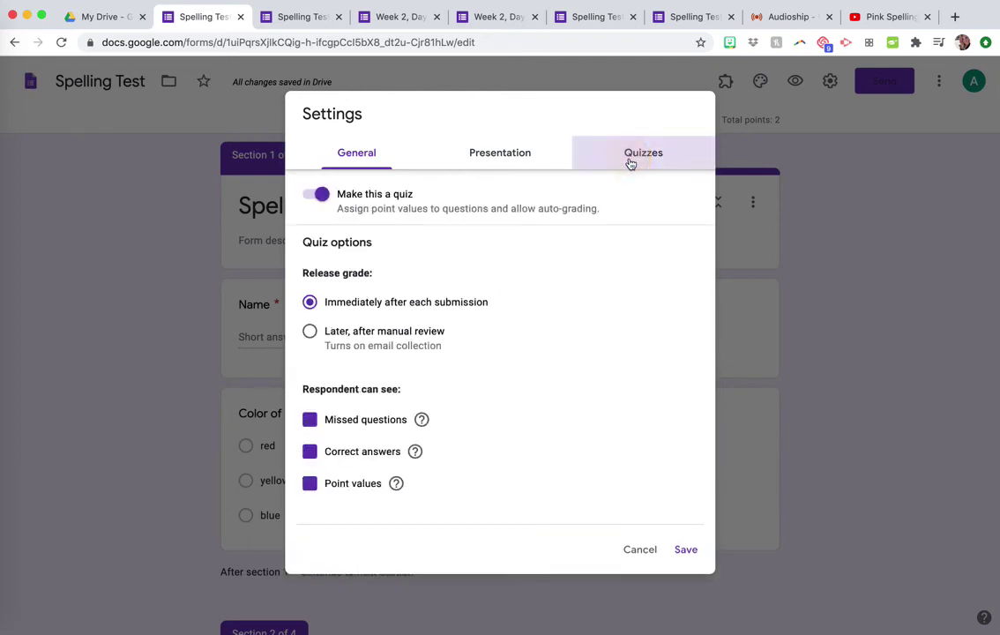
pyautogui.click(327, 332)
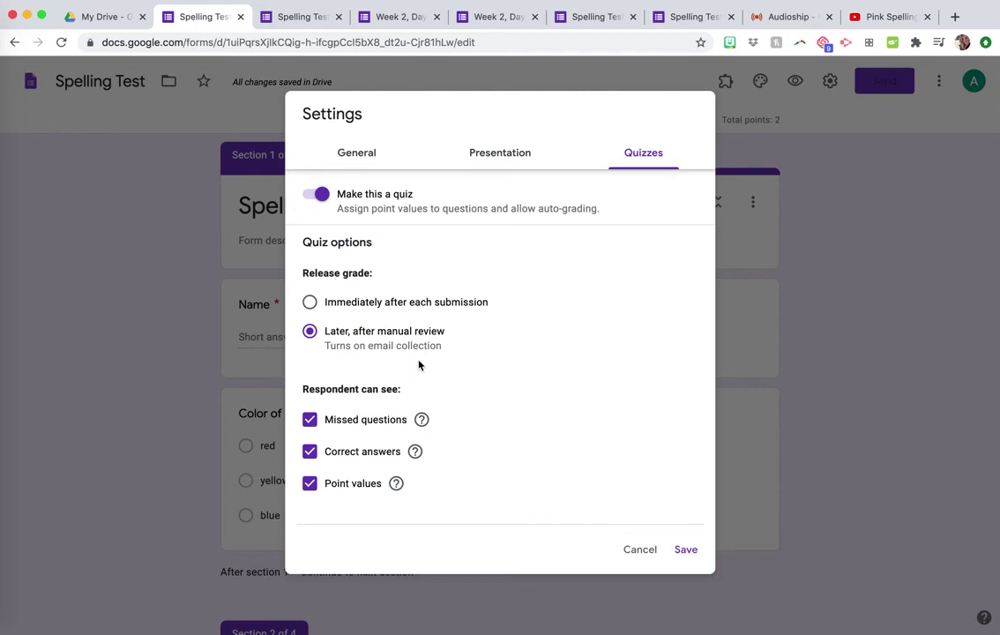
pyautogui.click(310, 452)
pyautogui.click(310, 452)
pyautogui.click(685, 548)
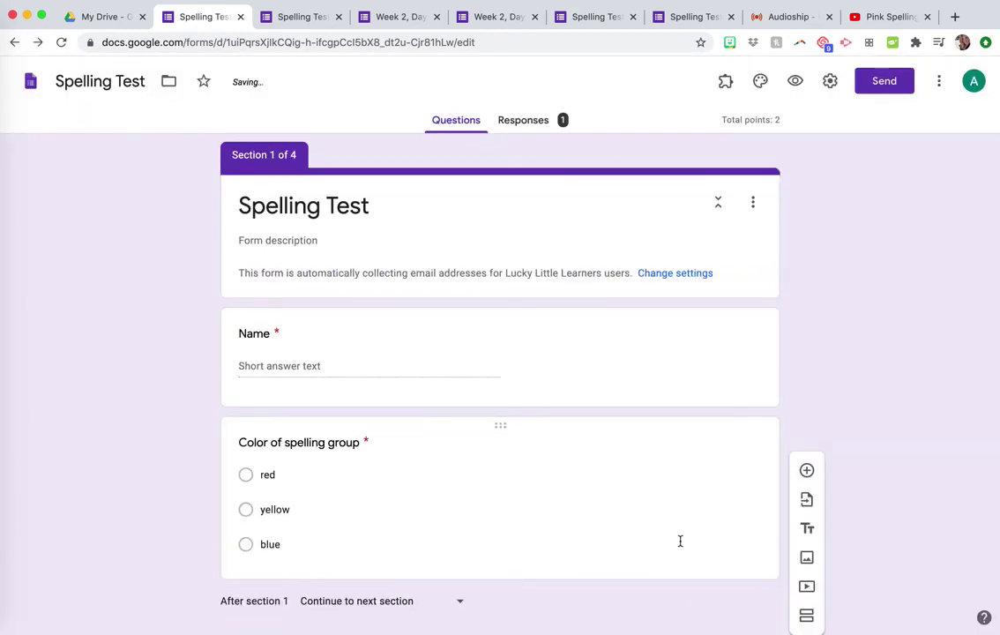
pyautogui.scroll(-10, 471, 540)
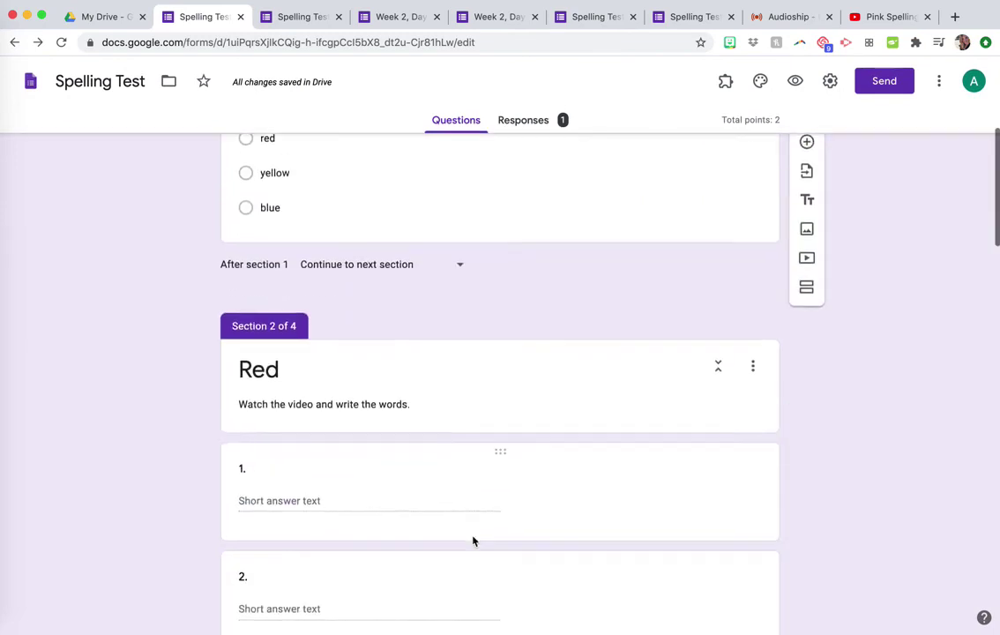
pyautogui.scroll(-5, 472, 541)
pyautogui.scroll(15, 473, 540)
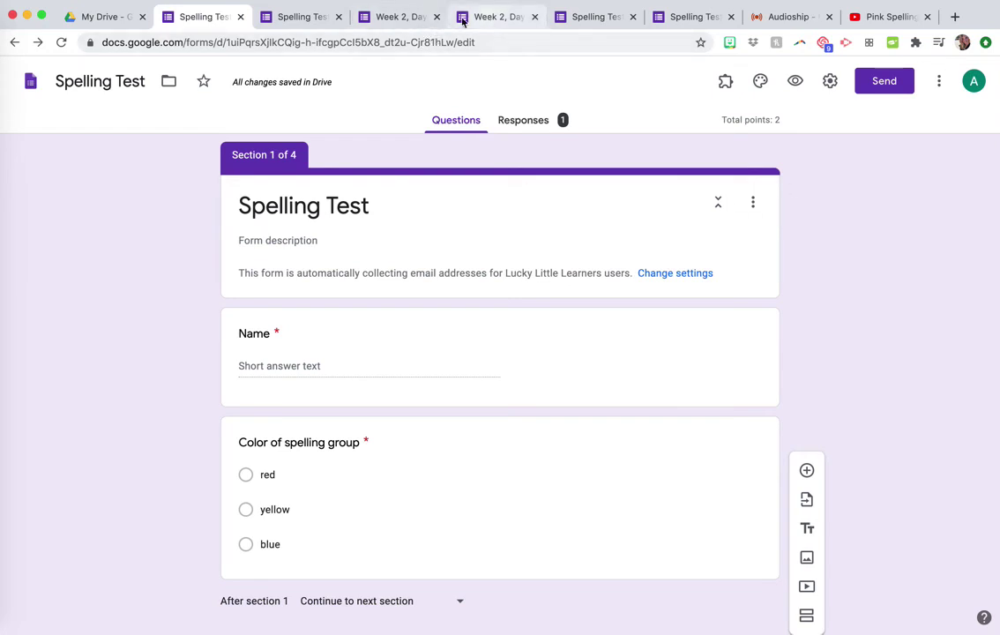
pyautogui.click(391, 17)
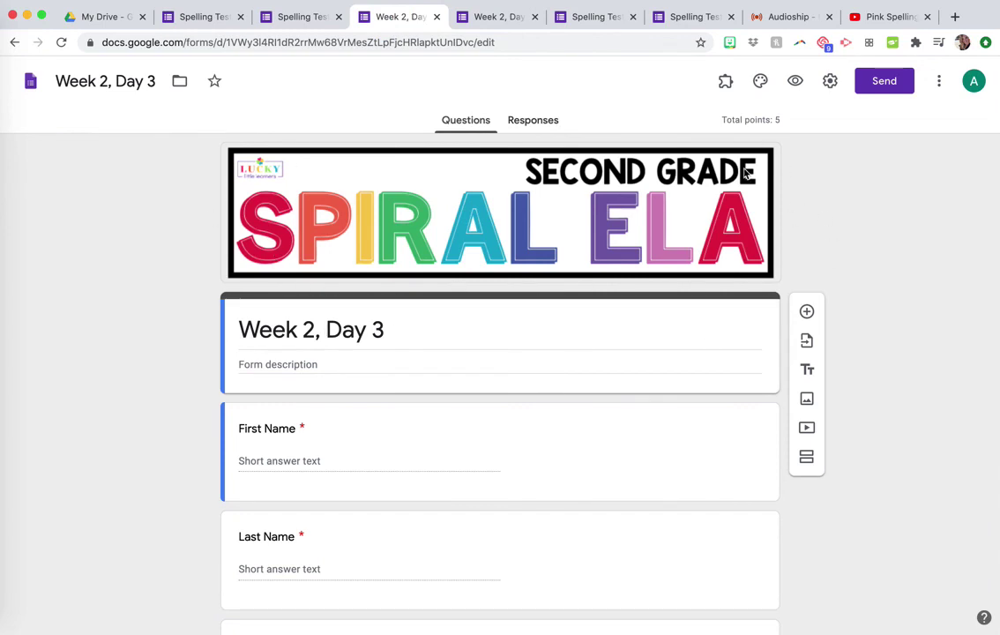
pyautogui.click(282, 27)
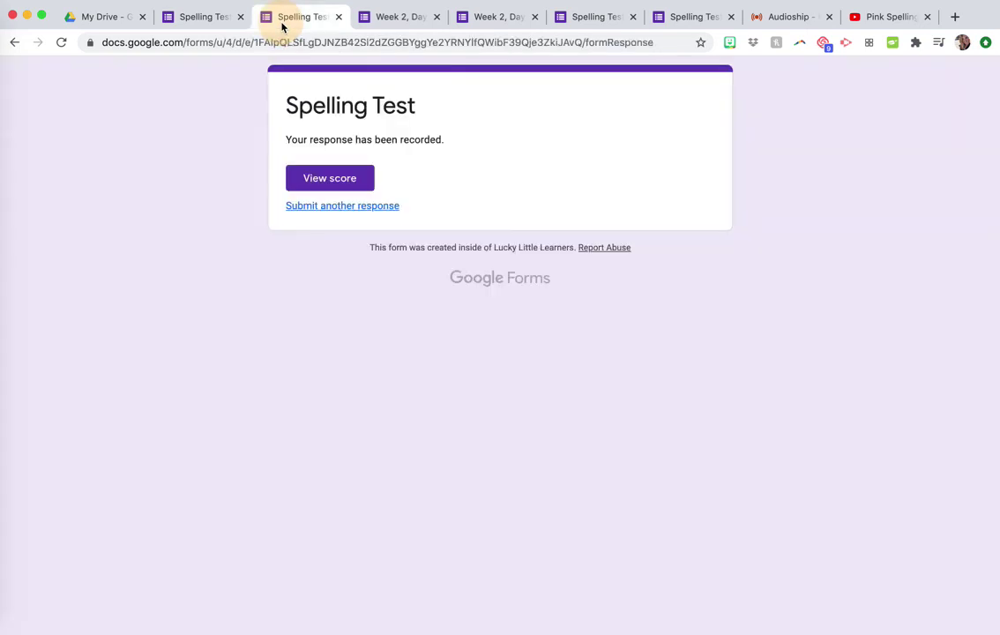
pyautogui.click(213, 18)
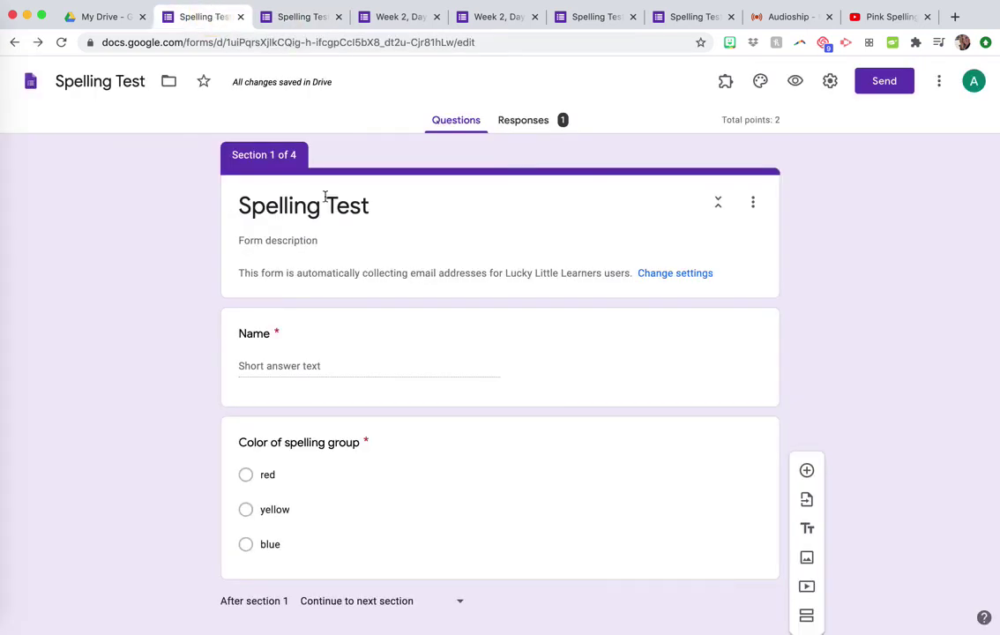
# Step: Add a custom bright red theme colour and adjust the background shade
pyautogui.click(762, 82)
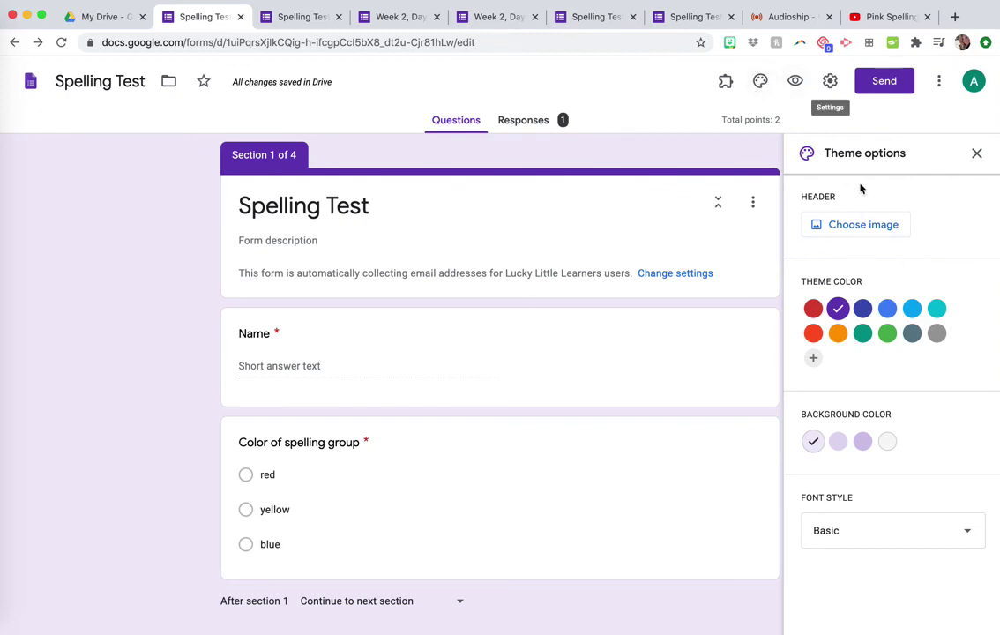
pyautogui.click(863, 311)
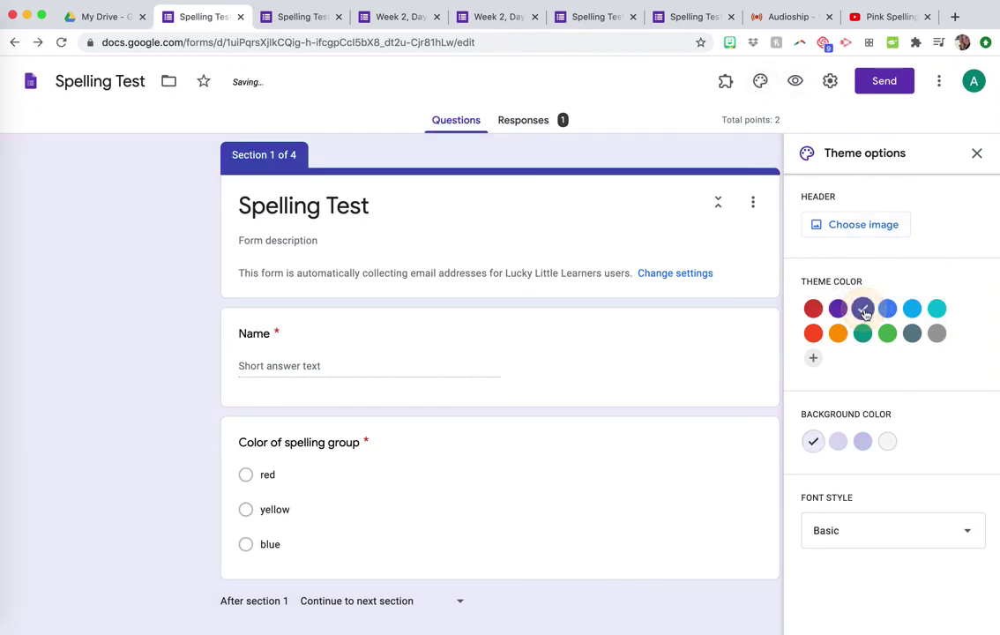
pyautogui.click(815, 358)
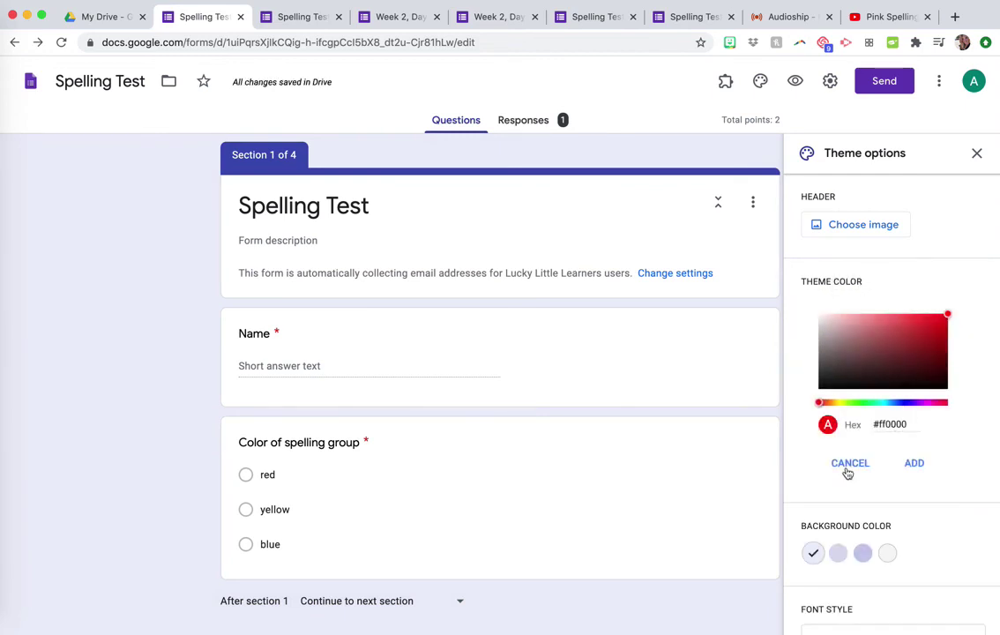
pyautogui.click(913, 335)
pyautogui.click(878, 352)
pyautogui.click(915, 330)
pyautogui.click(909, 457)
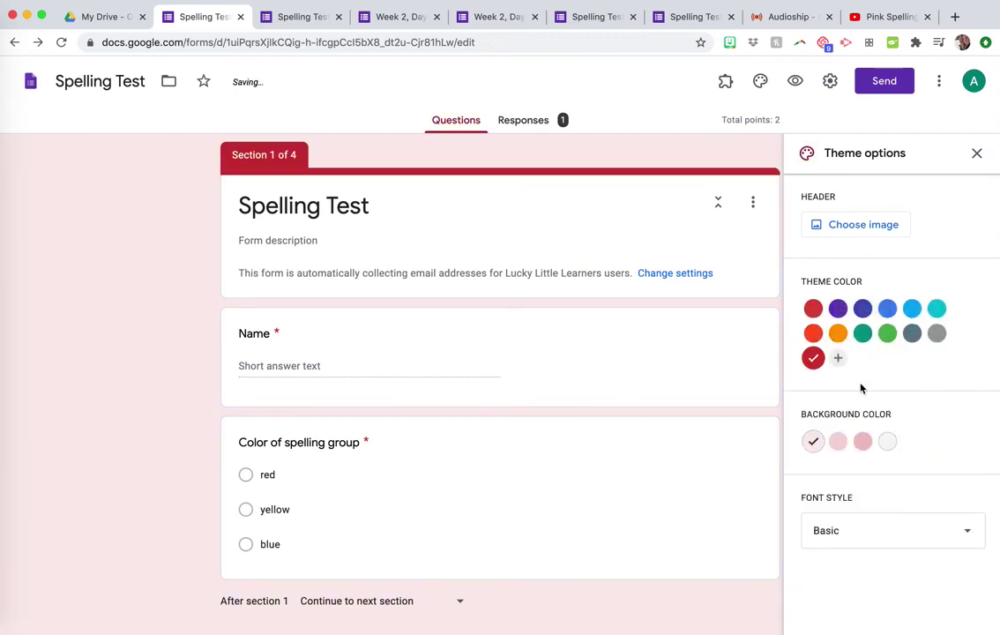
pyautogui.click(839, 443)
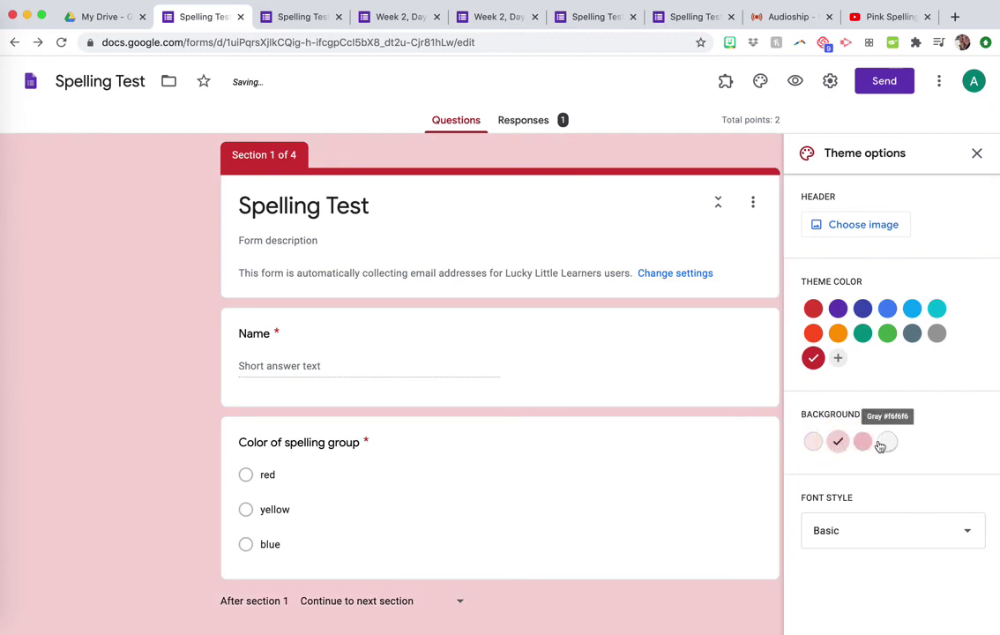
pyautogui.click(885, 443)
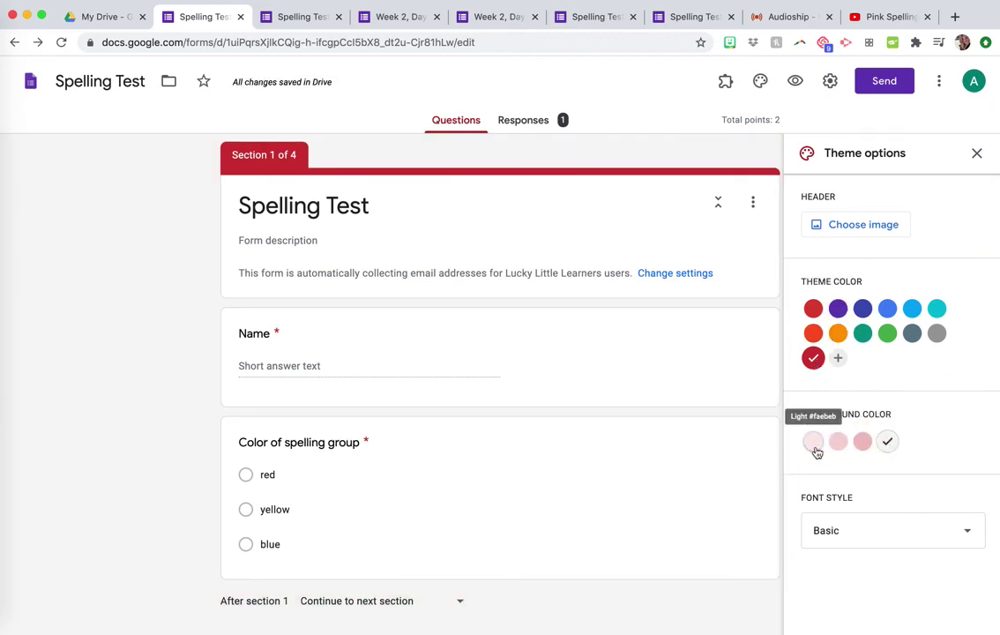
# Step: Choose Playful as the form's font style after trying Decorative and Formal
pyautogui.click(886, 540)
pyautogui.click(890, 541)
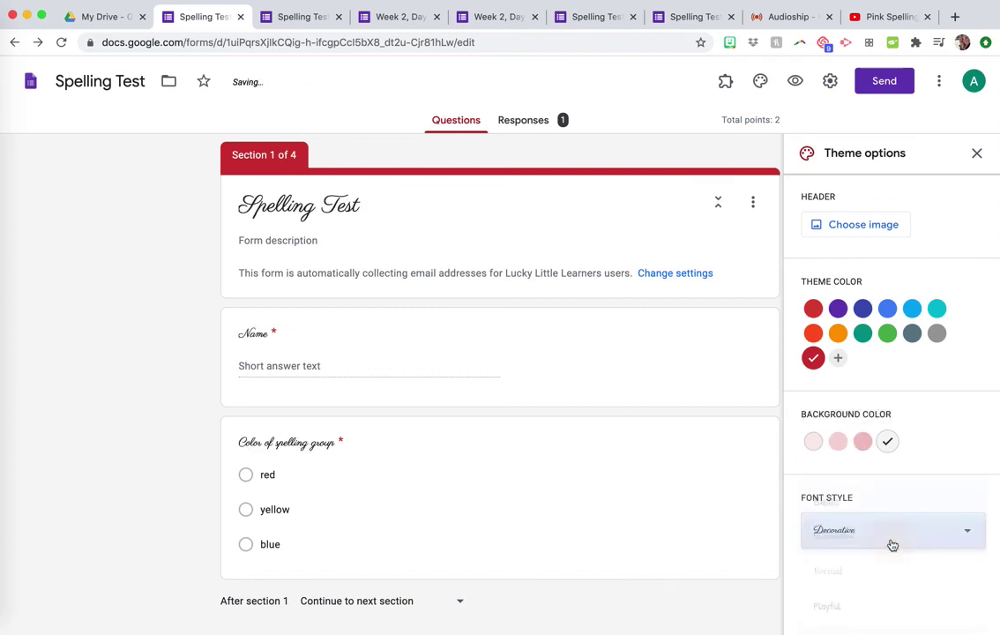
pyautogui.click(887, 532)
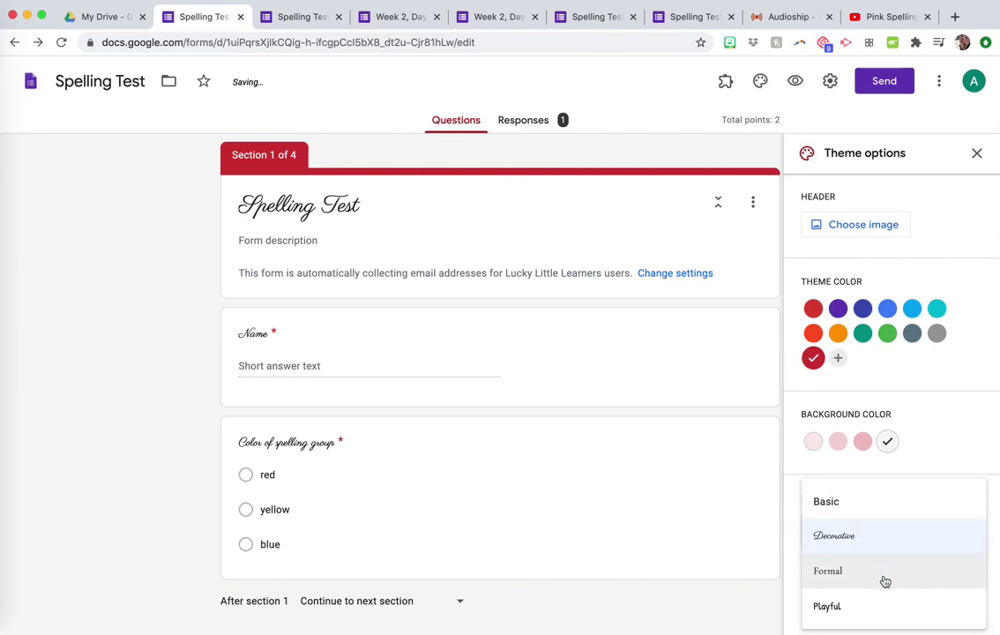
pyautogui.click(886, 581)
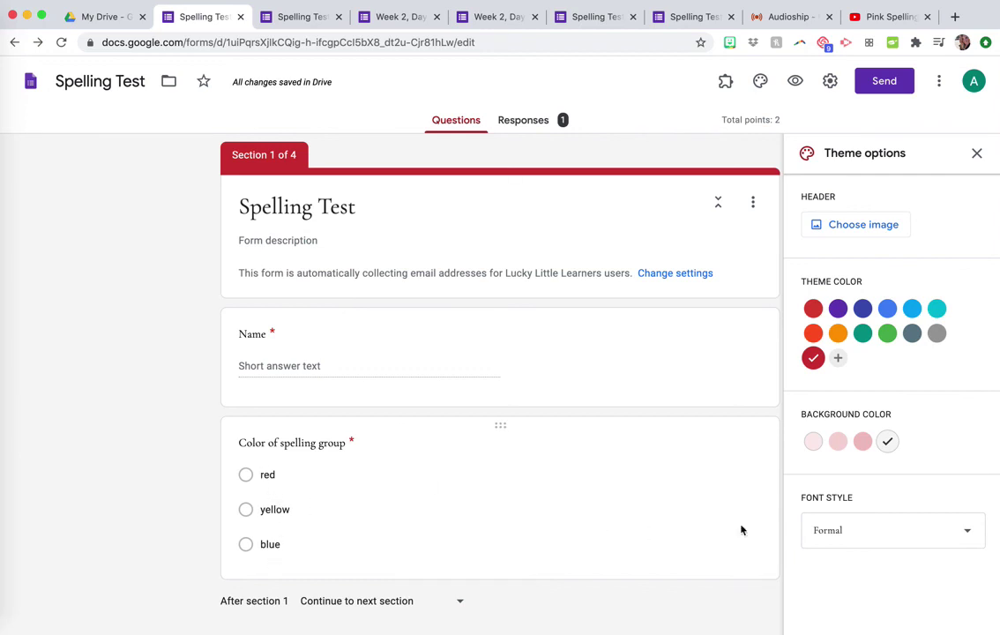
pyautogui.click(883, 524)
pyautogui.click(886, 582)
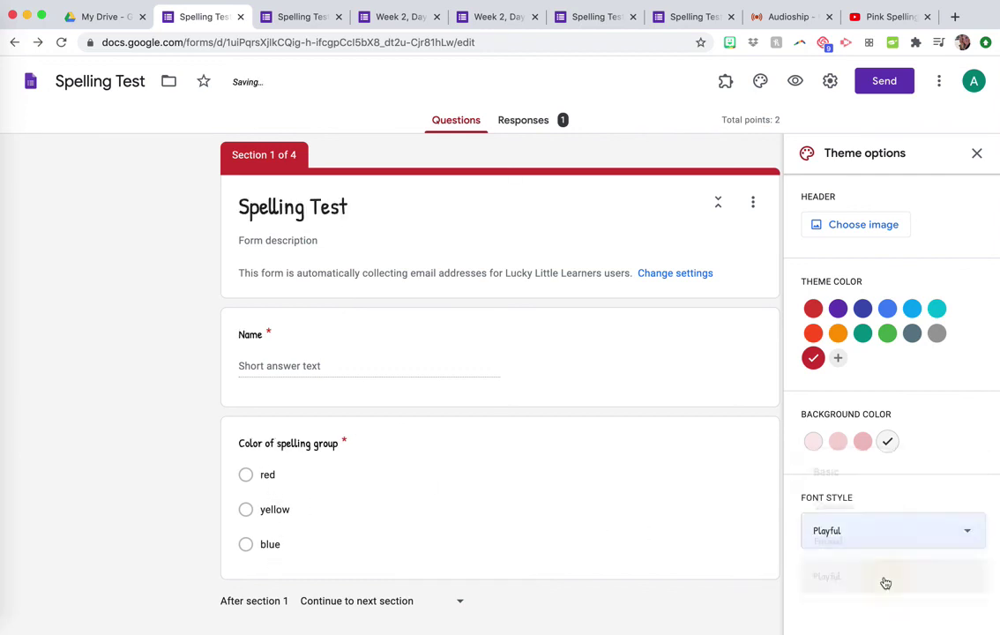
pyautogui.click(861, 530)
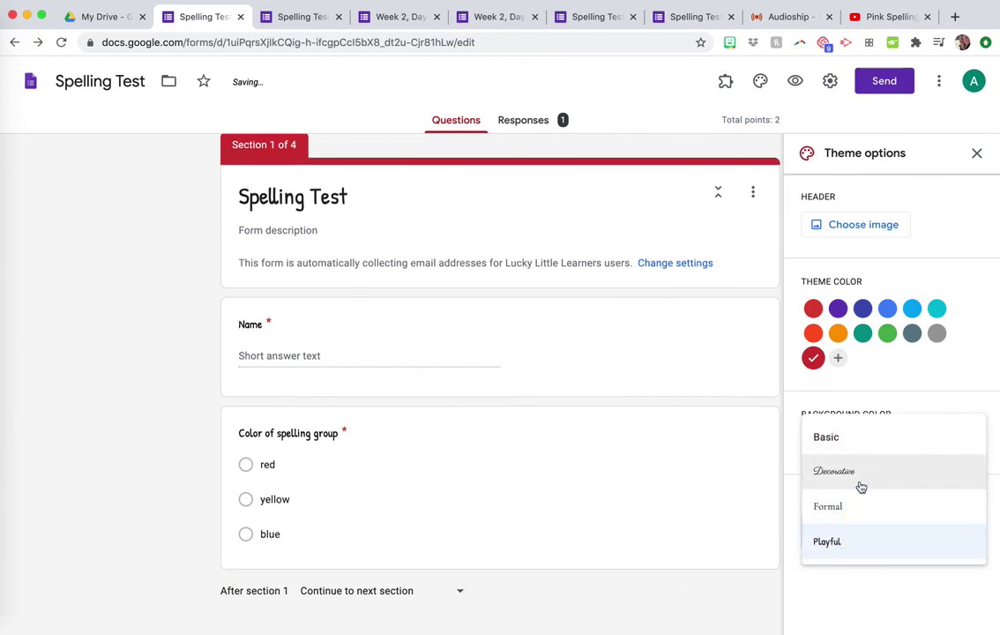
pyautogui.click(866, 540)
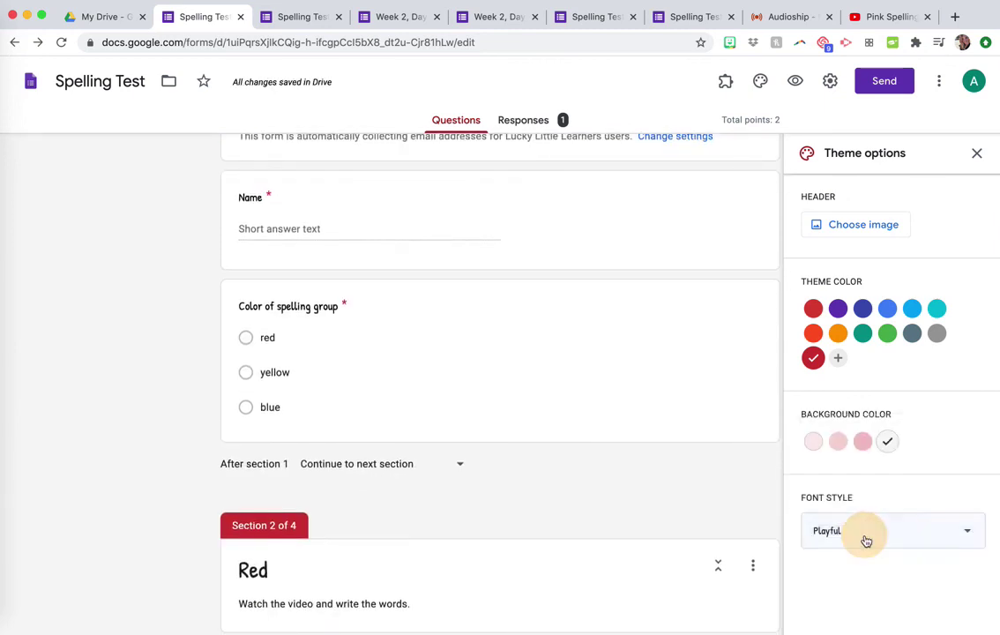
pyautogui.scroll(3, 882, 423)
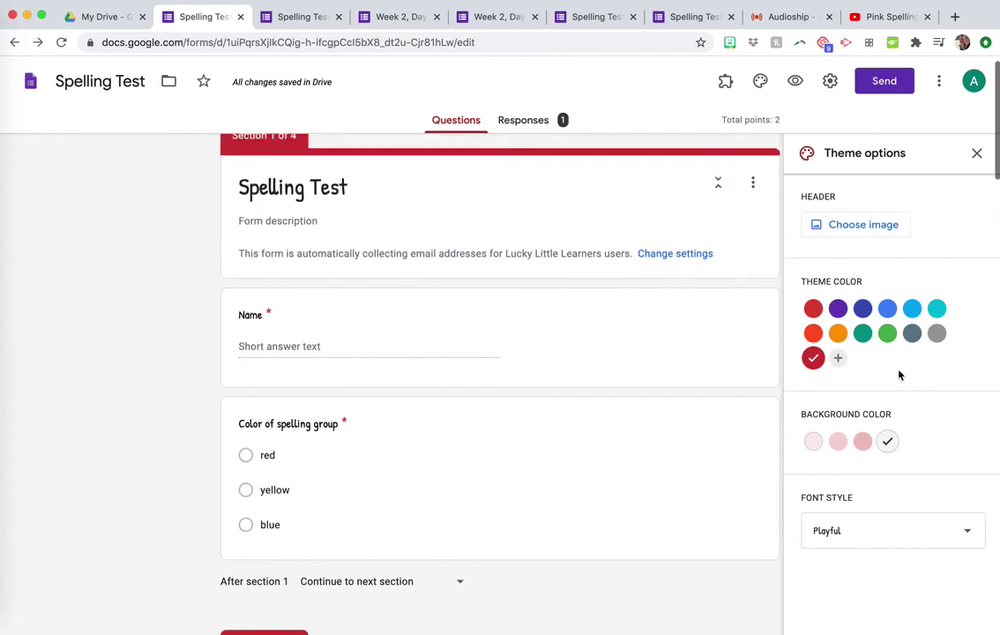
pyautogui.scroll(1, 642, 344)
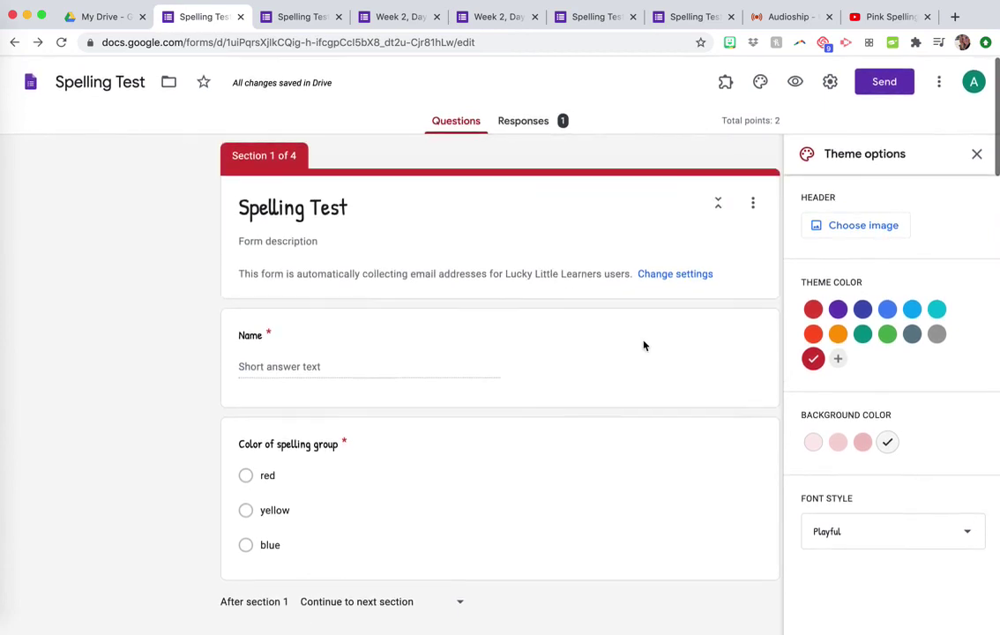
# Step: Browse the built-in header images and preview the notepad-and-coffee picture
pyautogui.click(832, 227)
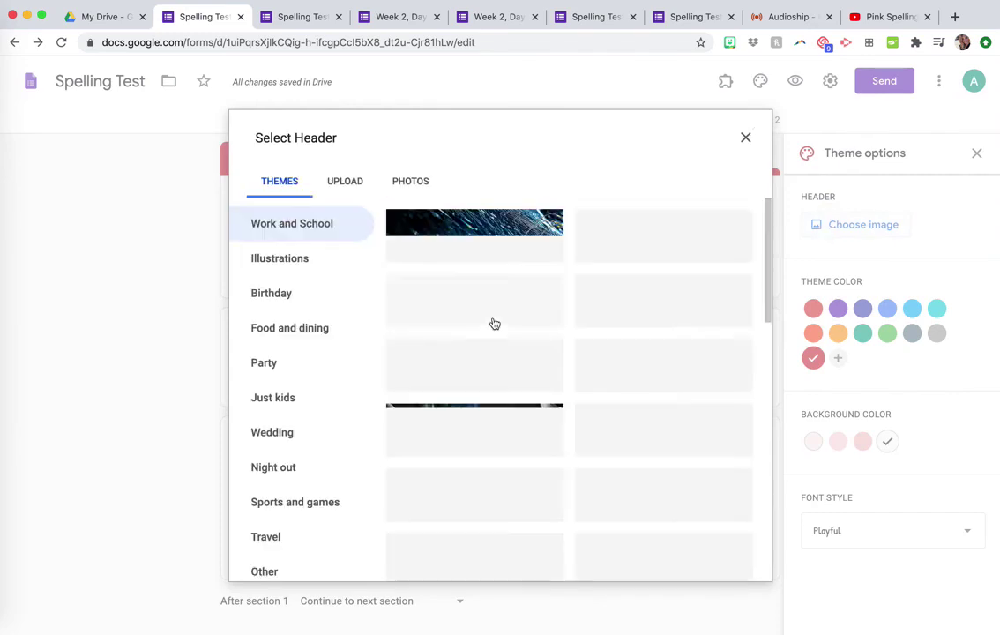
pyautogui.scroll(-3, 614, 439)
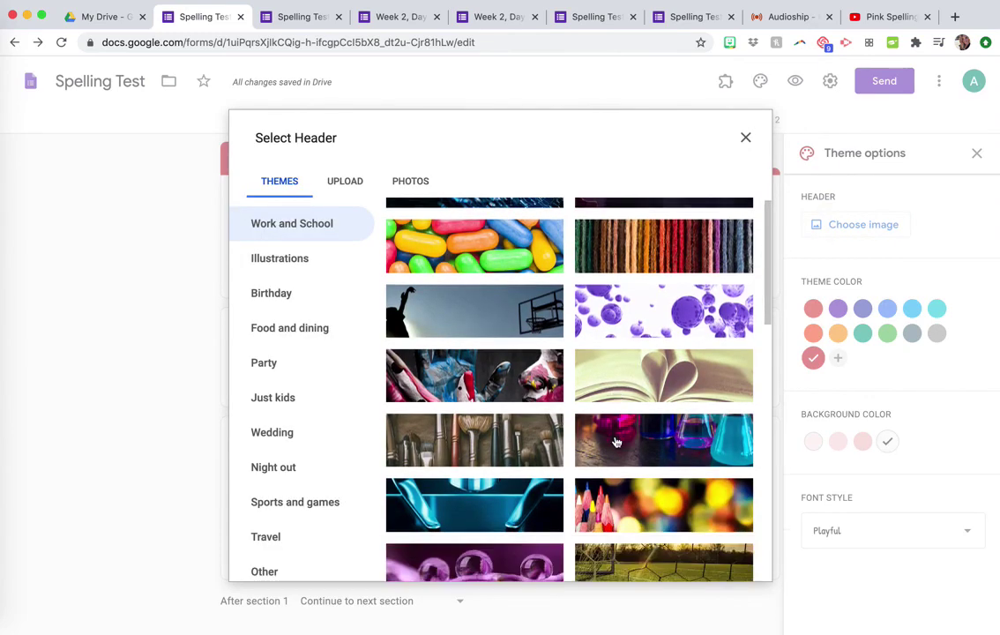
pyautogui.scroll(-12, 614, 439)
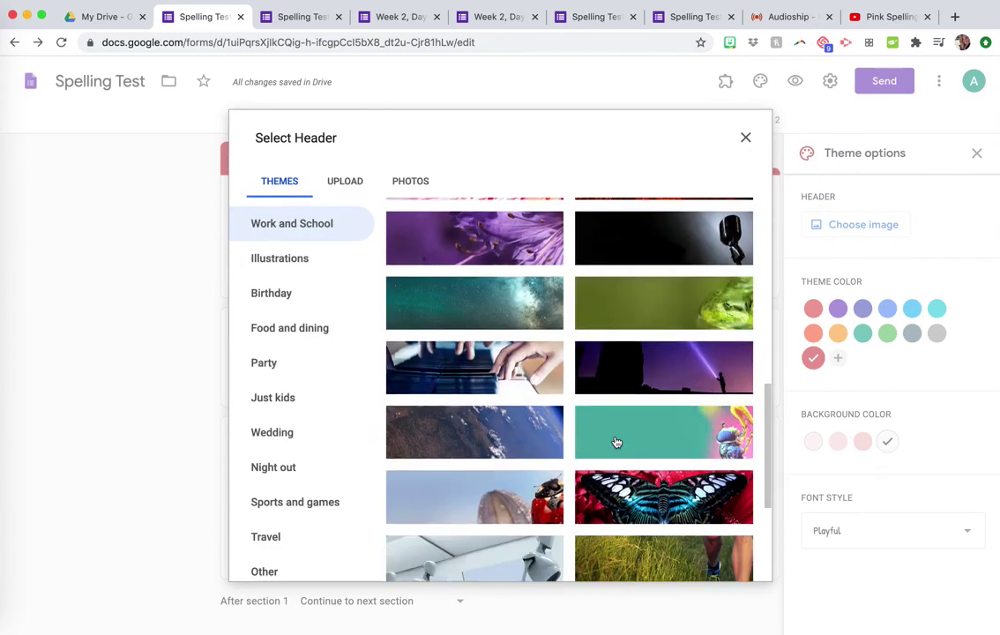
pyautogui.scroll(-2, 631, 403)
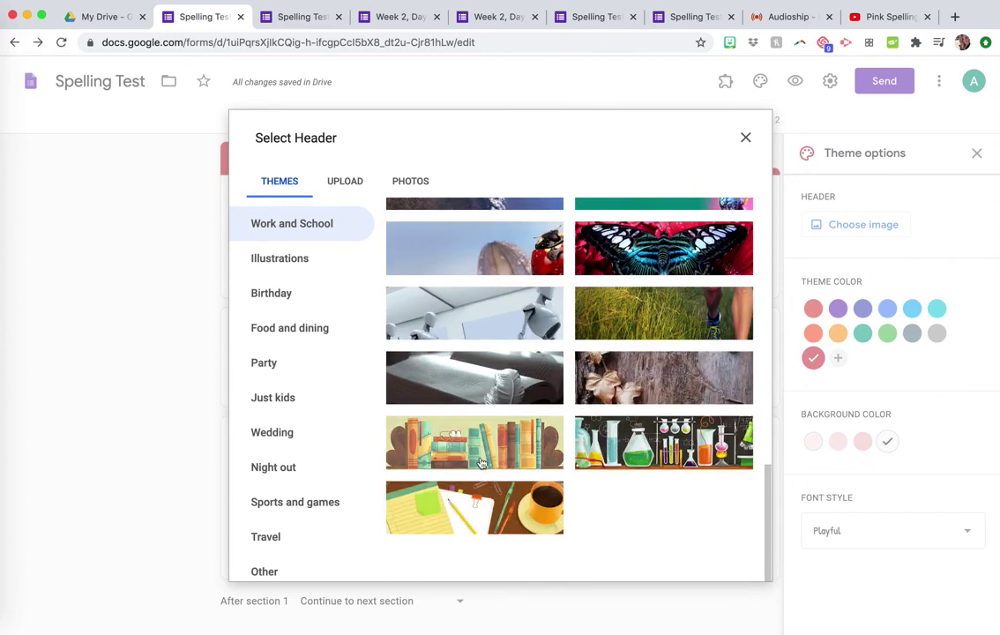
pyautogui.click(468, 527)
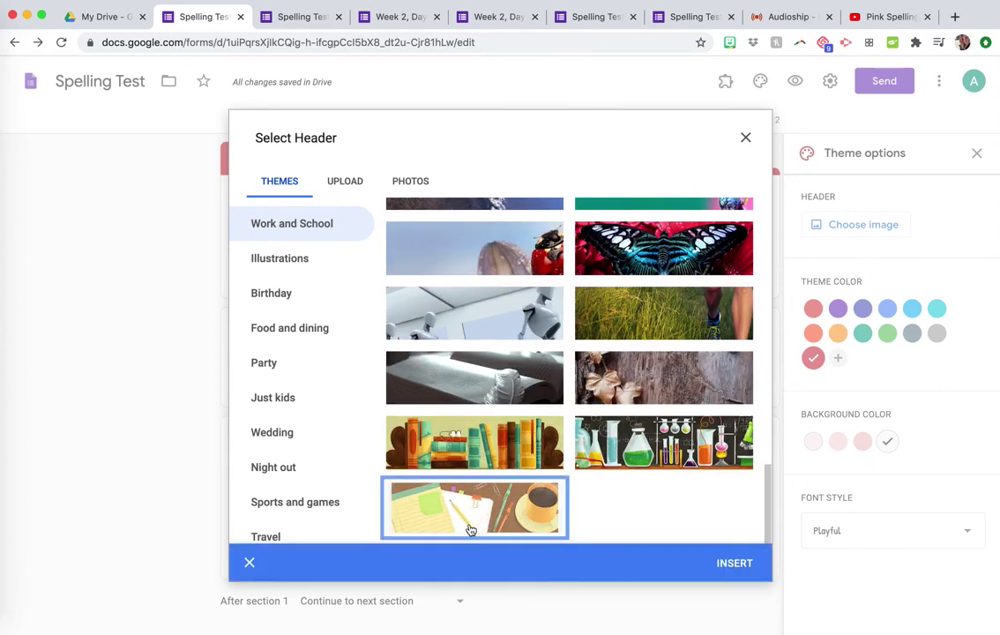
# Step: Try the train image from Just kids, then switch to uploading your own header
pyautogui.click(281, 398)
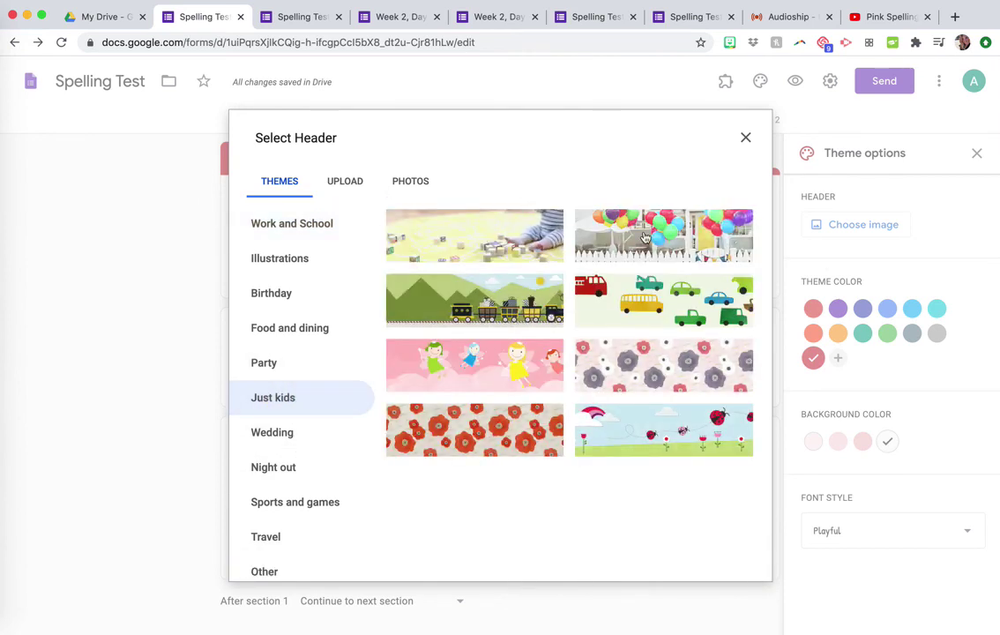
pyautogui.click(476, 302)
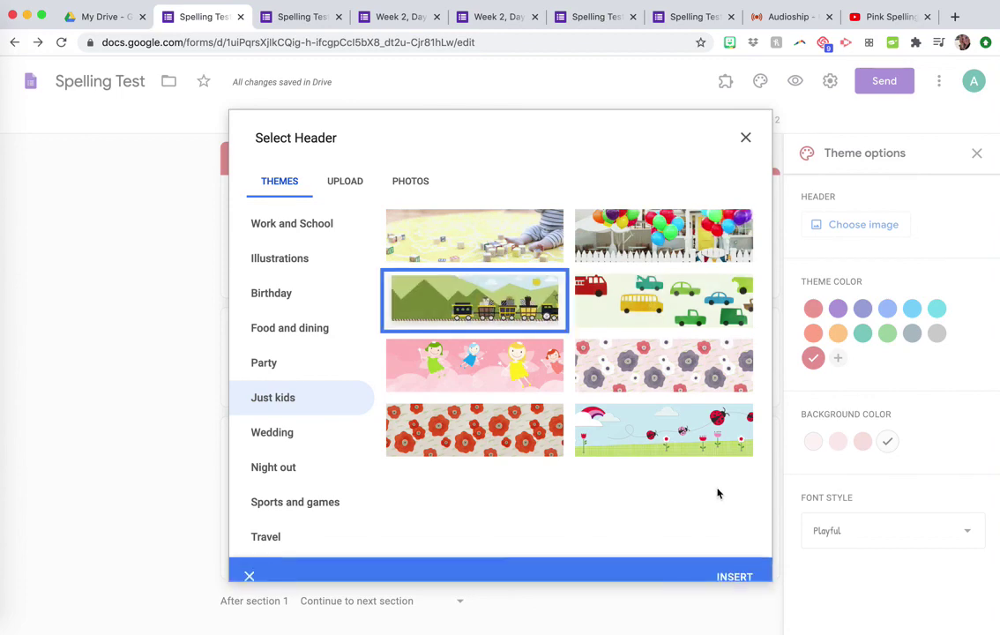
pyautogui.scroll(-3, 416, 349)
pyautogui.scroll(4, 416, 349)
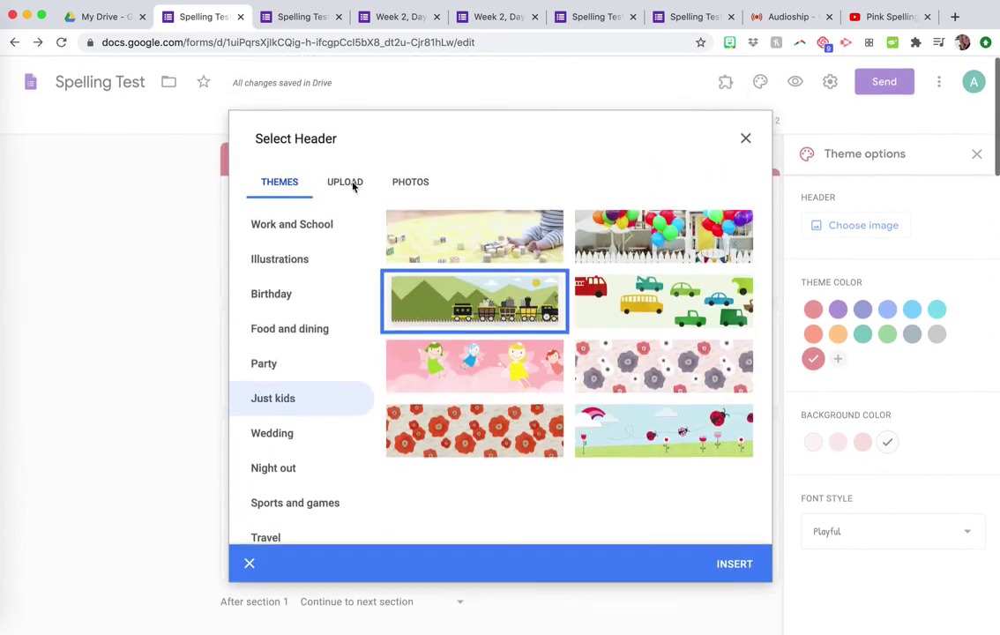
pyautogui.click(350, 184)
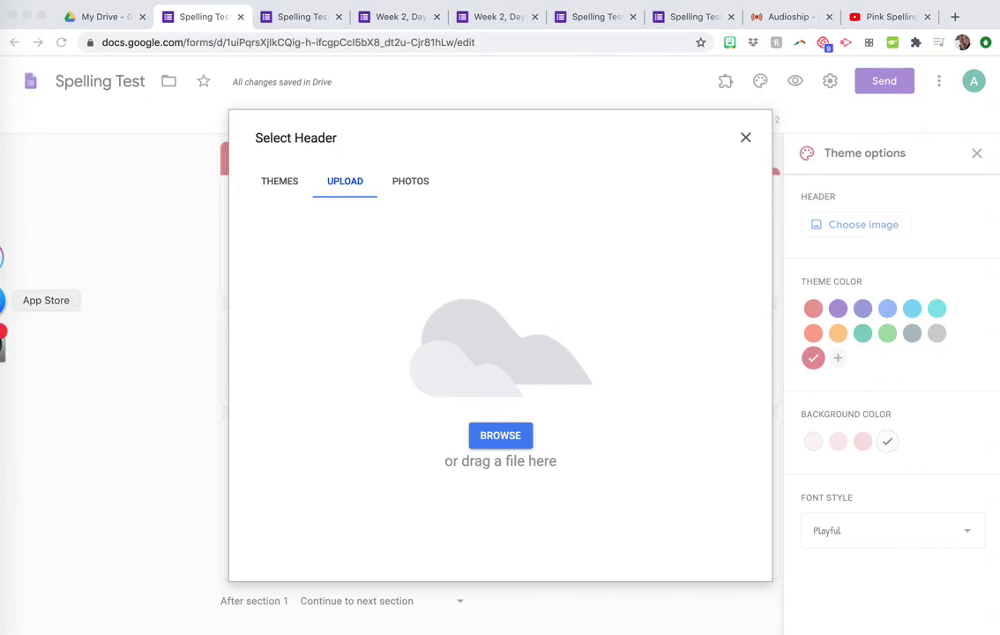
# Step: Export the slide 2 TODAY'S AGENDA title as Picture1.png (PNG) to the Desktop
pyautogui.click(431, 372)
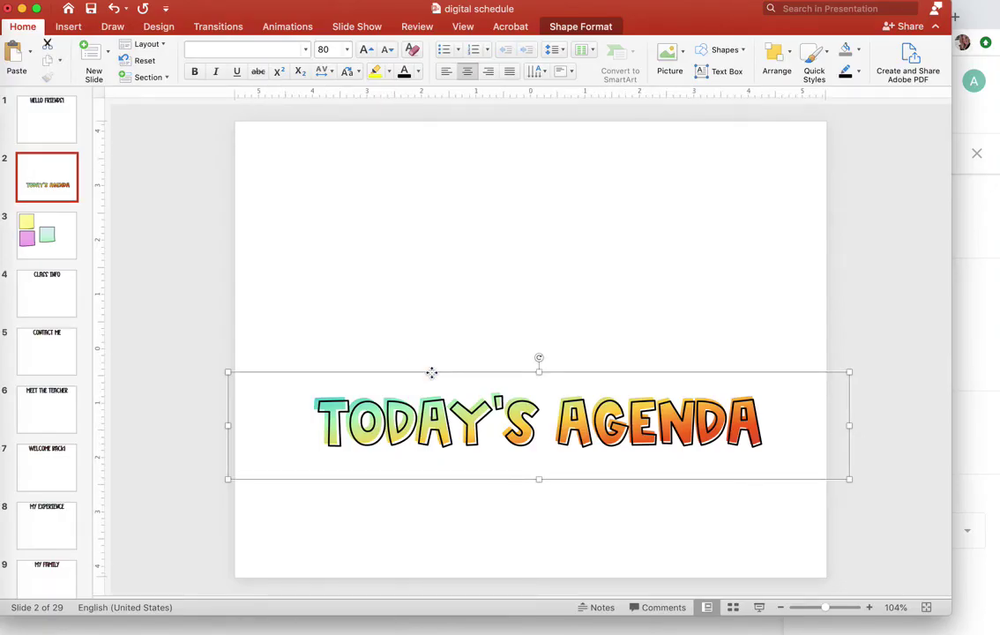
pyautogui.rightClick(431, 372)
pyautogui.click(484, 504)
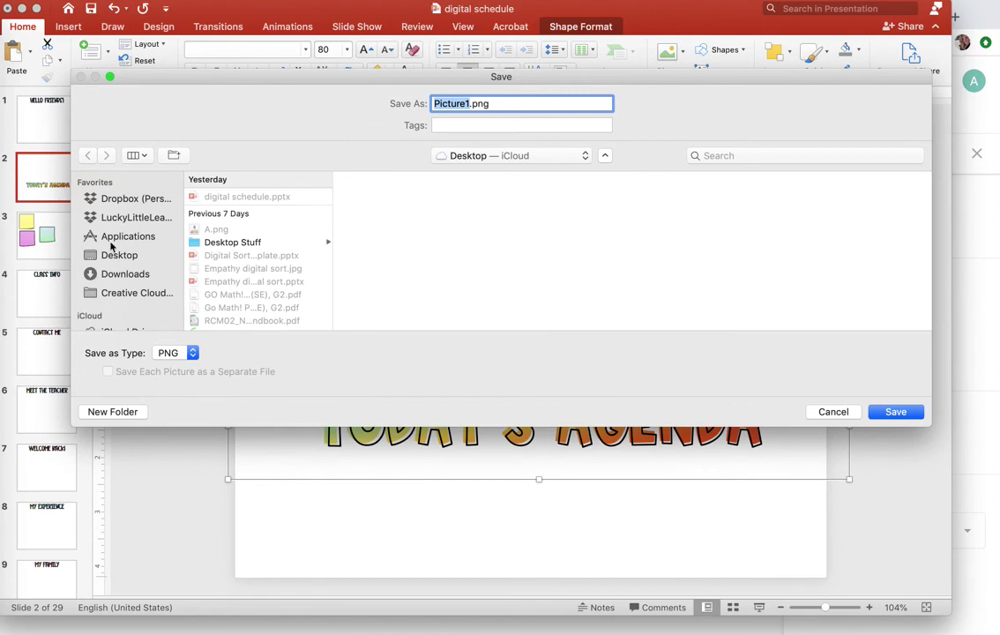
pyautogui.click(124, 256)
pyautogui.press('Return')
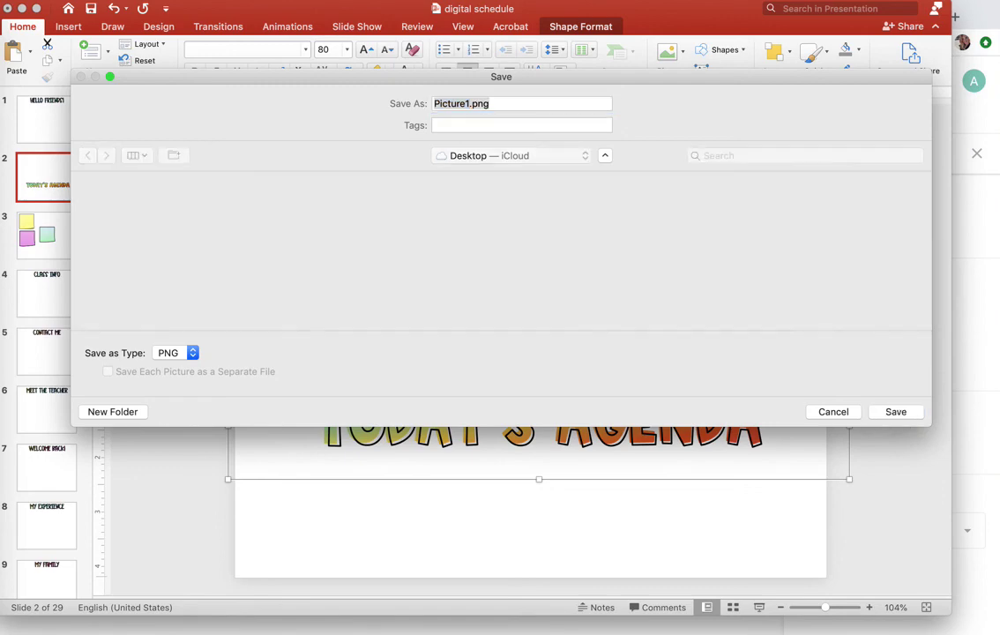
# Step: Upload Picture1.png from the Desktop and insert it as the Spelling Test header
pyautogui.click(994, 326)
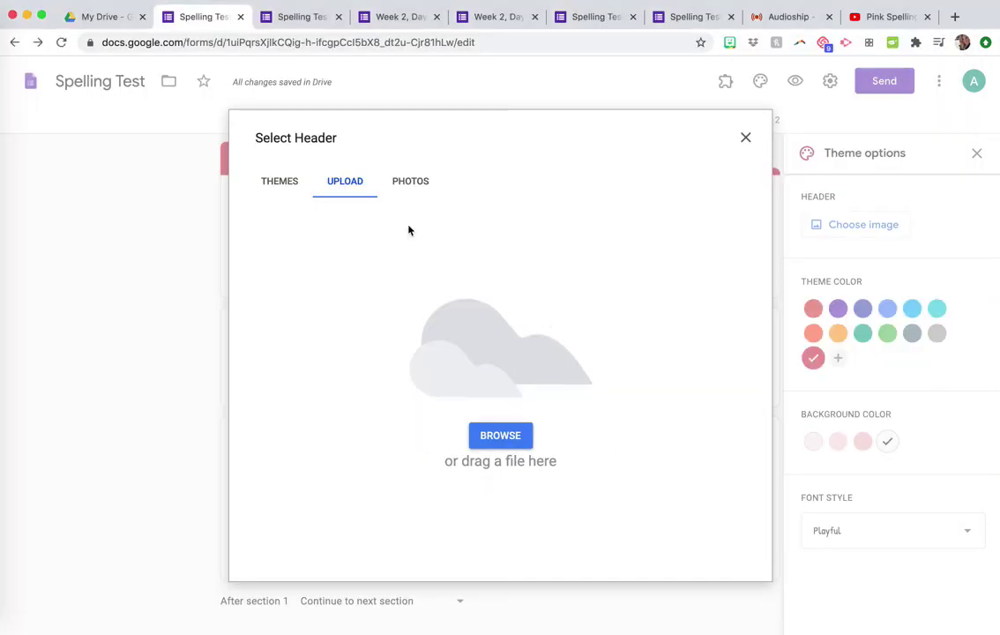
pyautogui.click(512, 441)
pyautogui.click(268, 103)
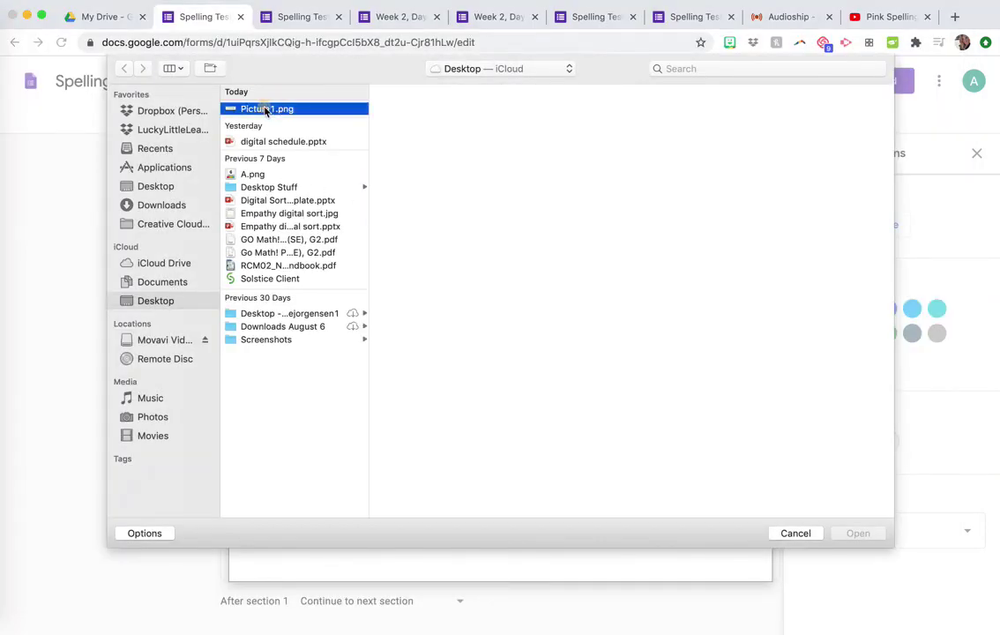
pyautogui.press('Return')
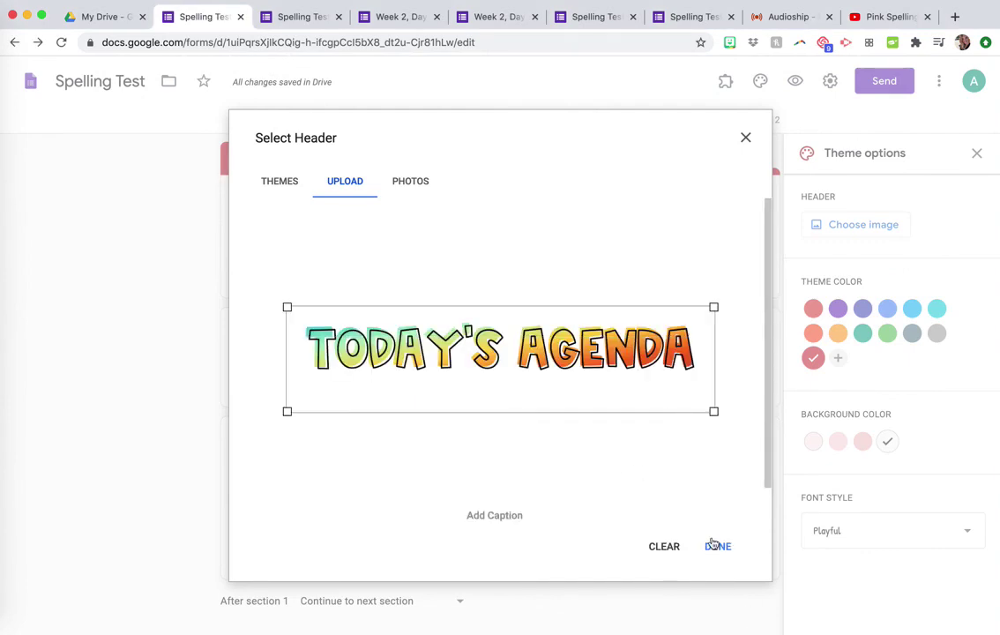
pyautogui.click(720, 548)
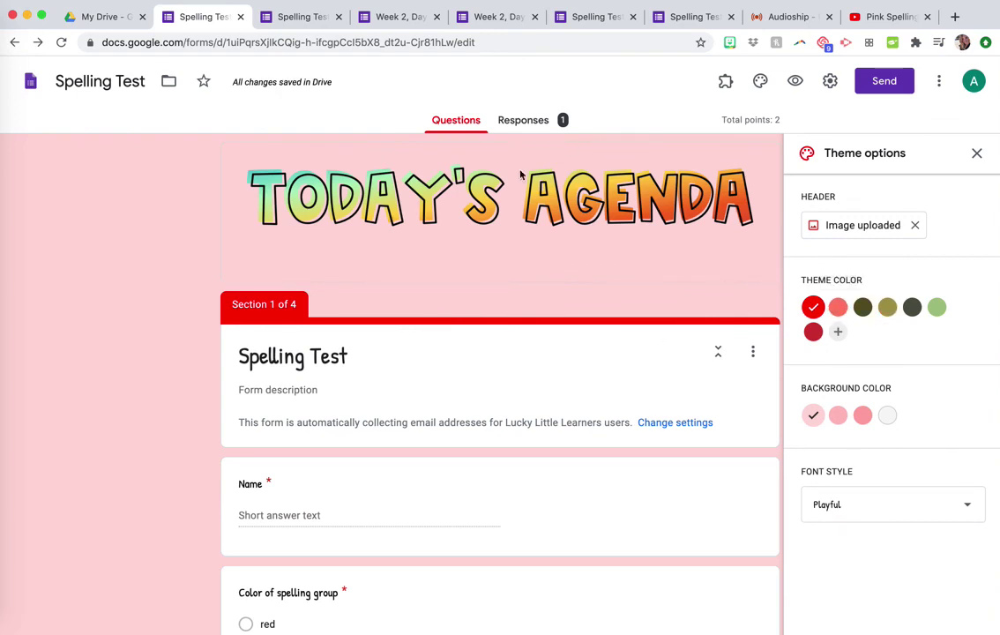
# Step: Compare salmon, olive and dark grey theme colours, return to red, and close theme options
pyautogui.click(837, 306)
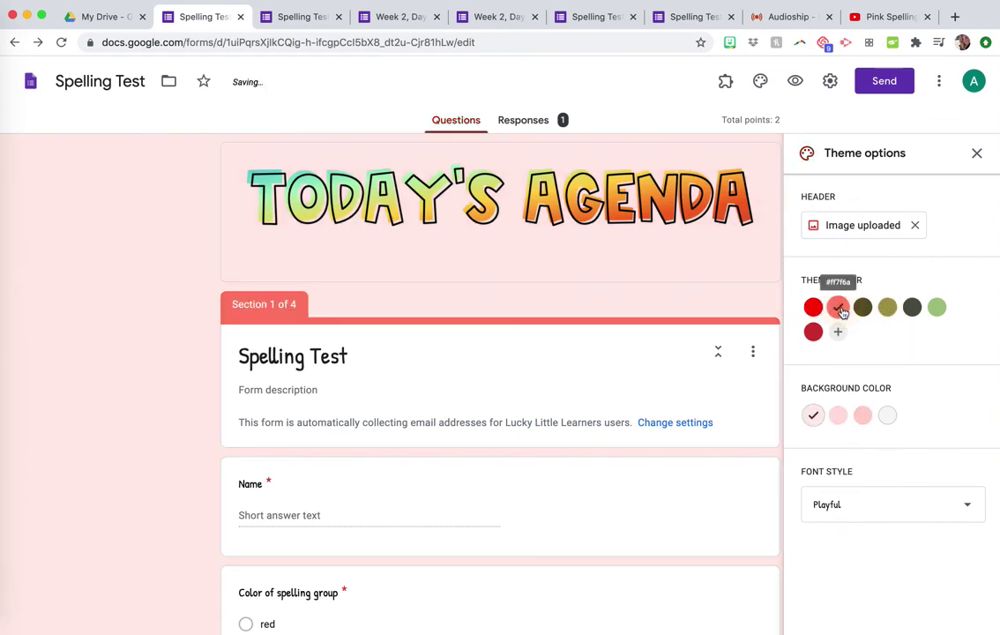
pyautogui.click(862, 307)
pyautogui.click(887, 307)
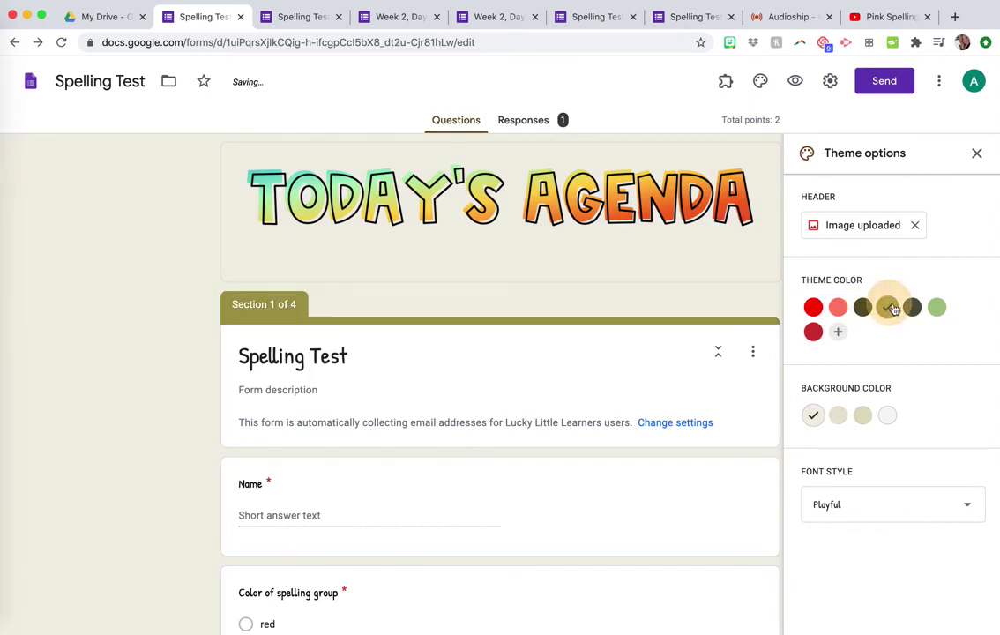
pyautogui.click(912, 307)
pyautogui.click(813, 307)
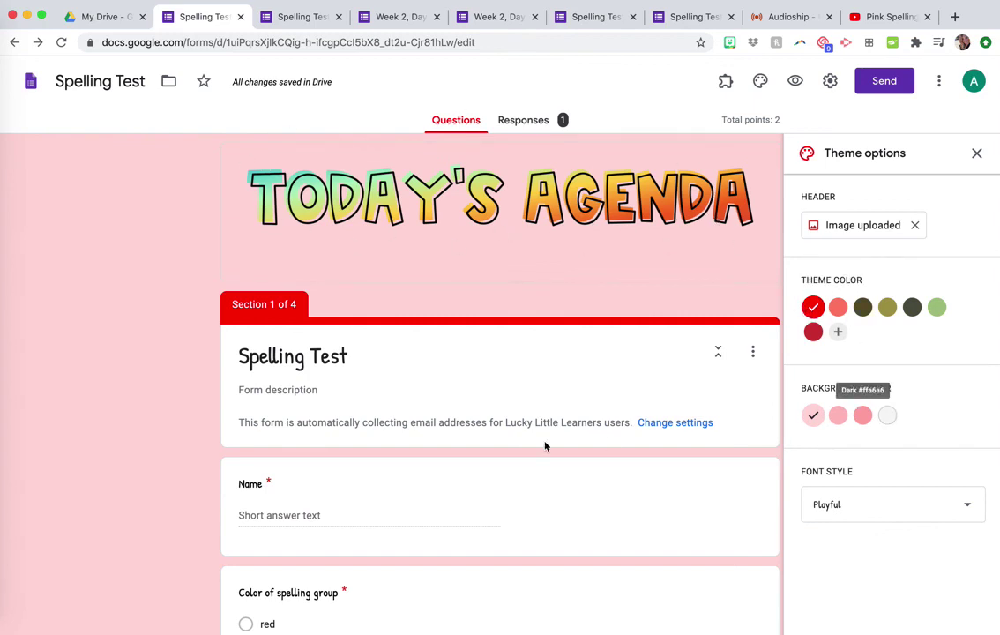
pyautogui.scroll(-10, 545, 444)
pyautogui.scroll(15, 545, 446)
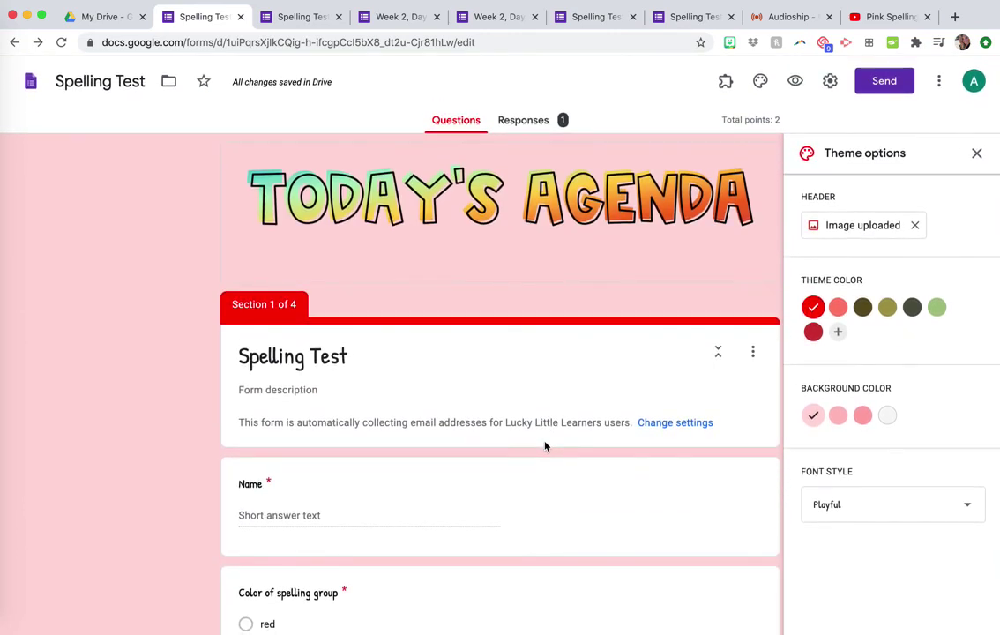
pyautogui.click(975, 153)
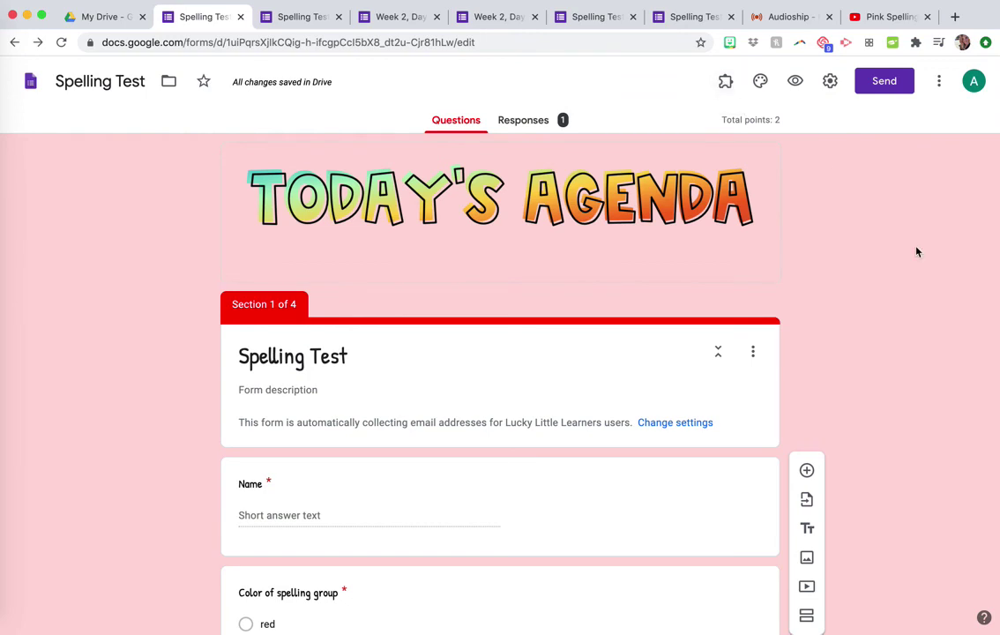
pyautogui.scroll(-5, 912, 302)
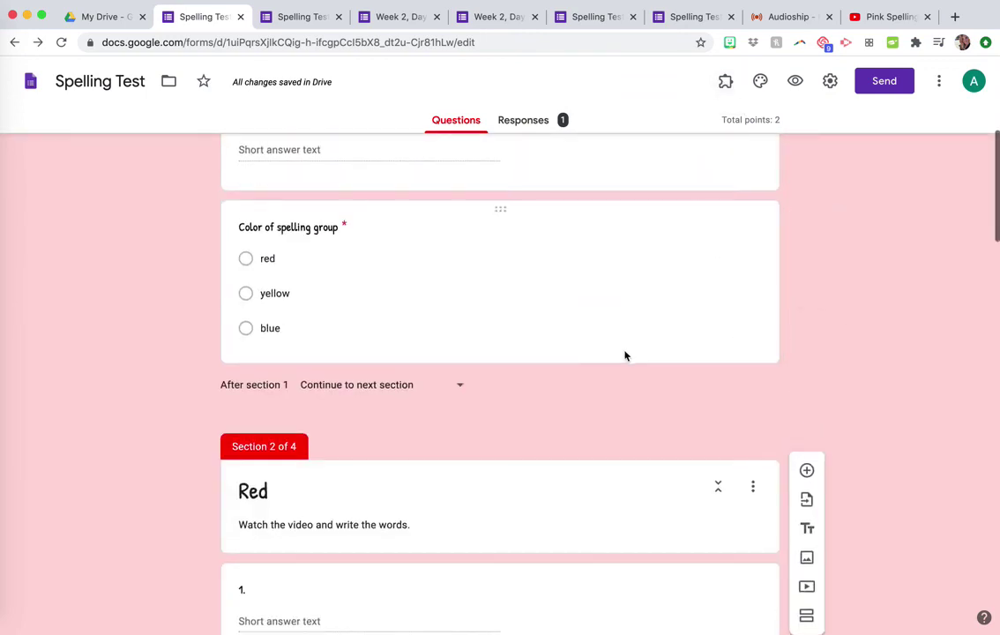